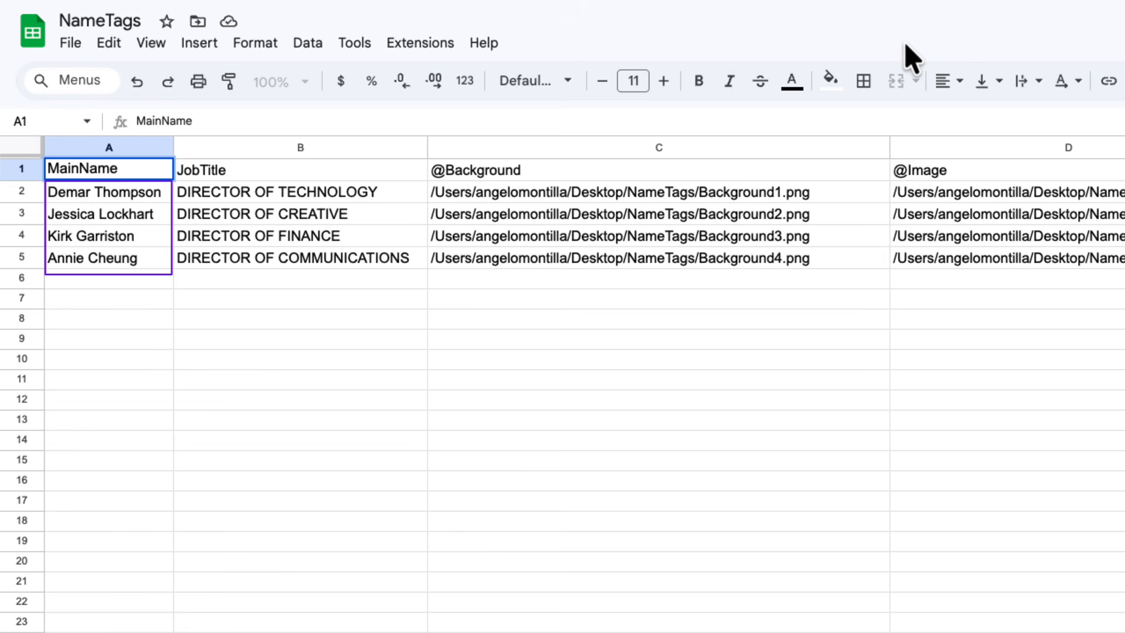
left_click(391, 171)
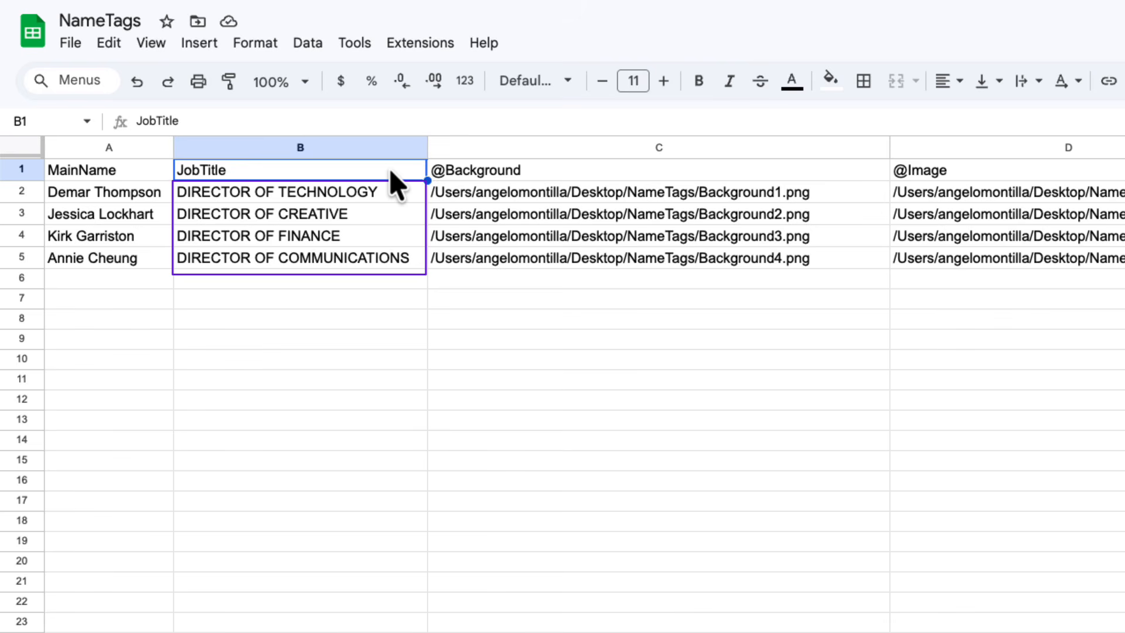
left_click(546, 174)
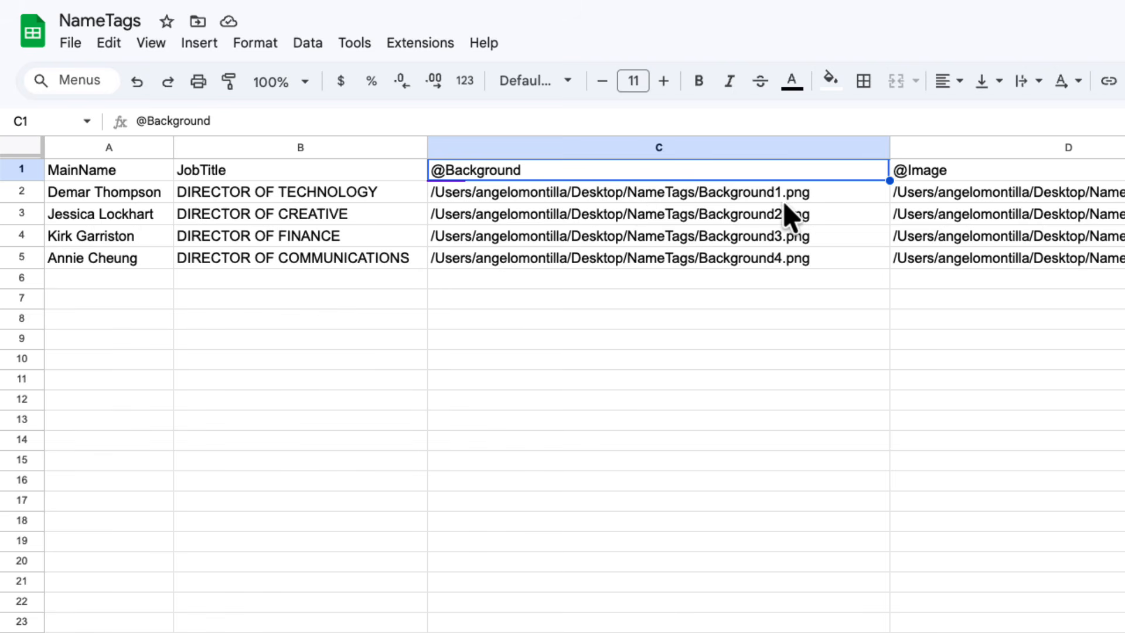
left_click(822, 200)
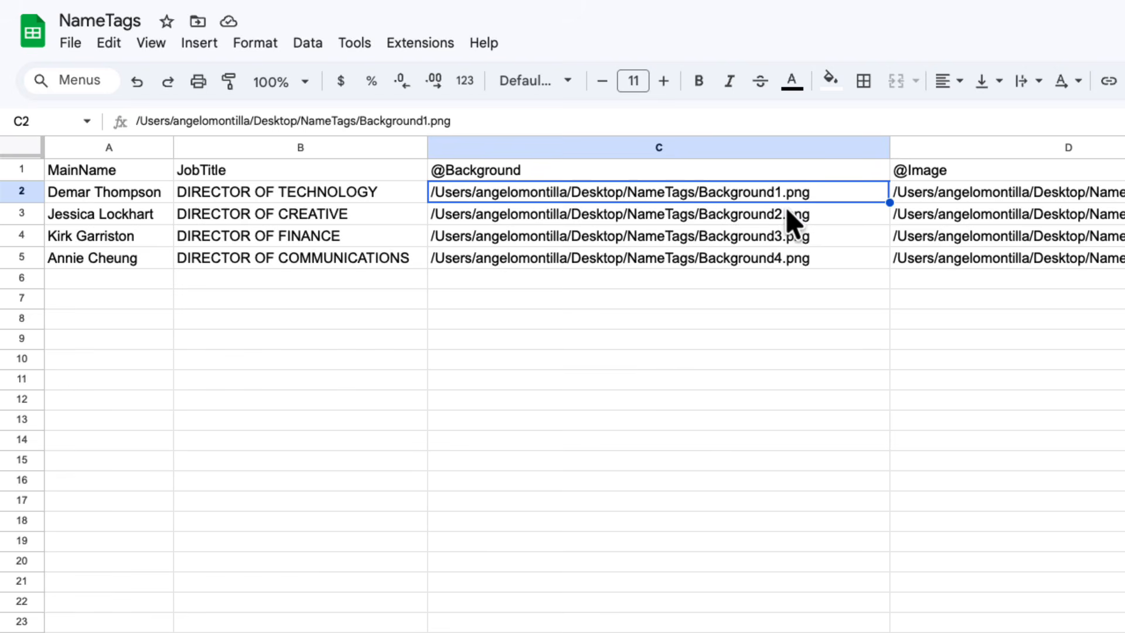
left_click(821, 218)
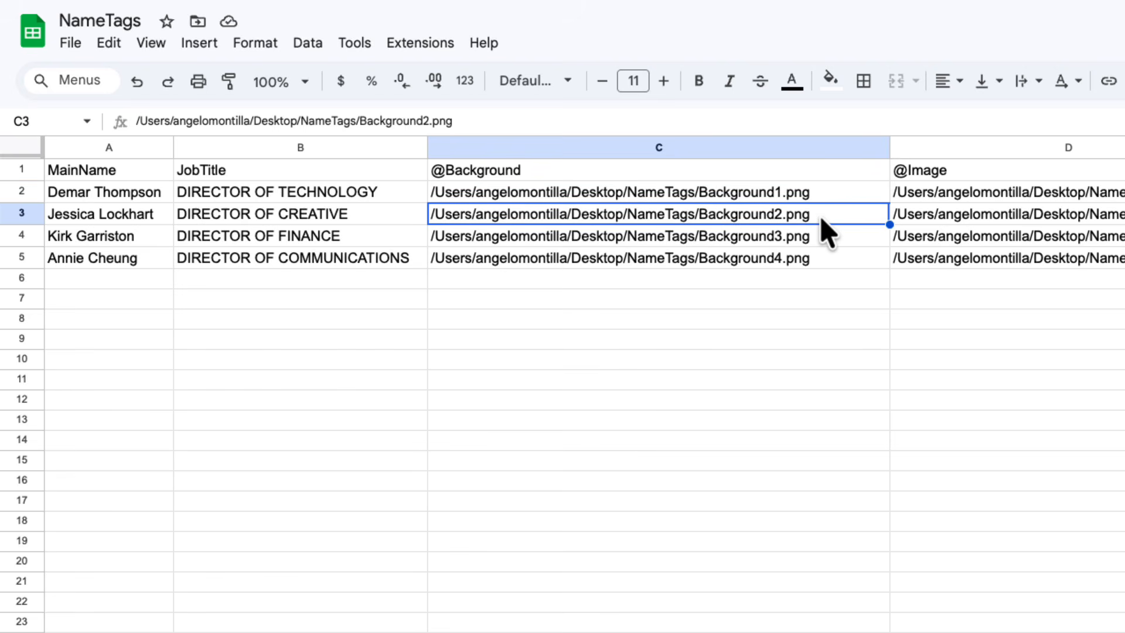
left_click(823, 237)
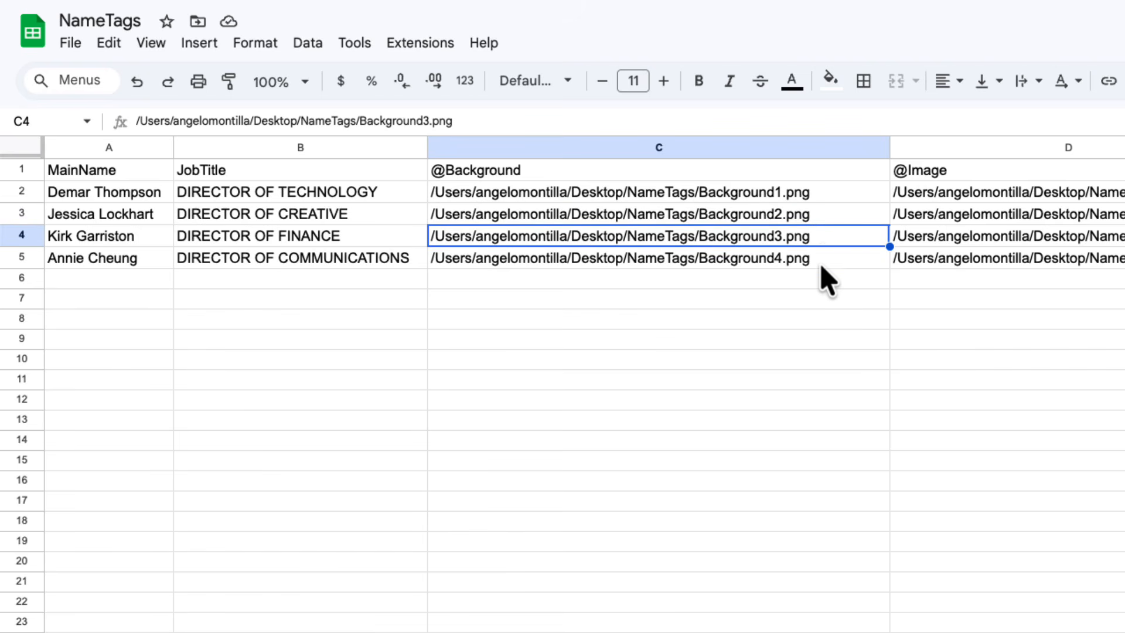
left_click(822, 261)
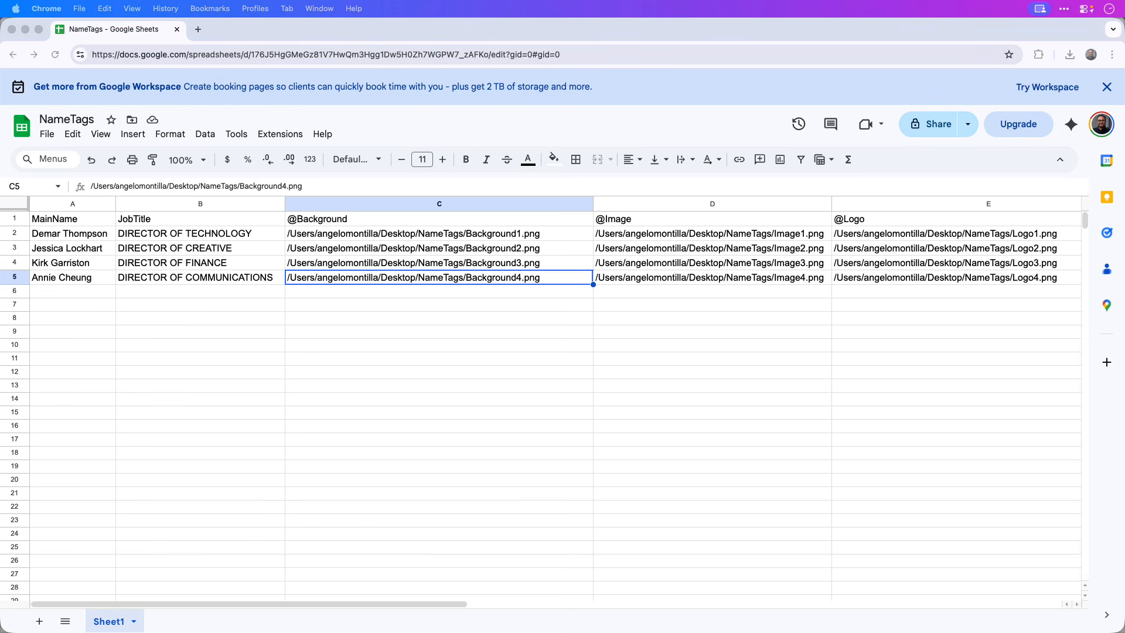
Bring the NameTags folder window over the spreadsheet and preview Background1.png through Background4.png.
left_click_drag(1124, 332, 539, 299)
left_click(501, 351)
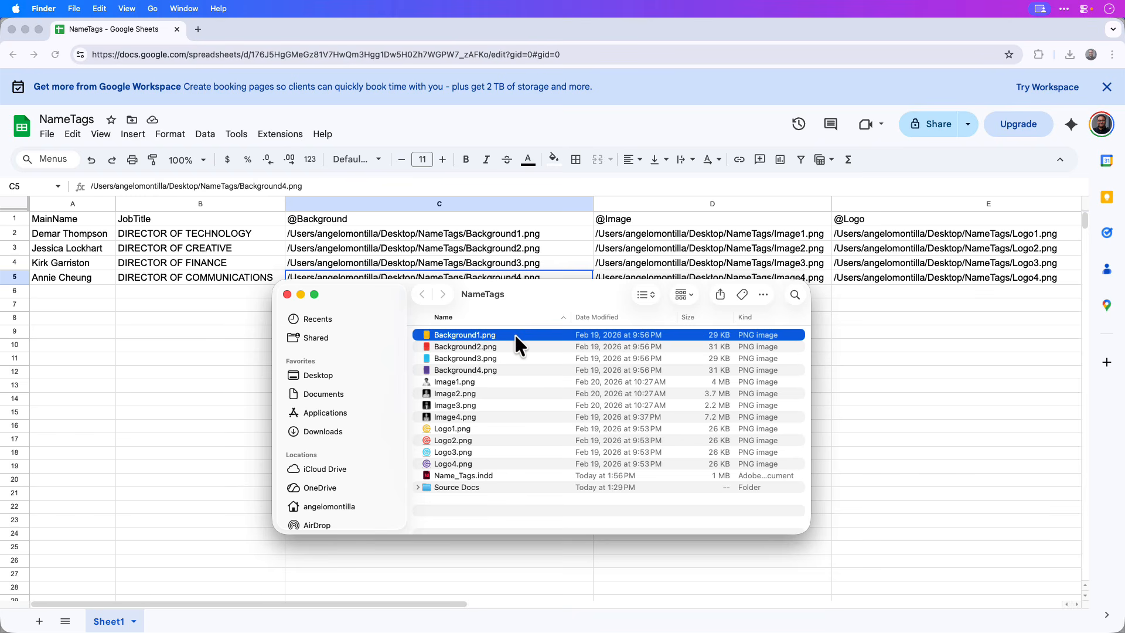
key("space")
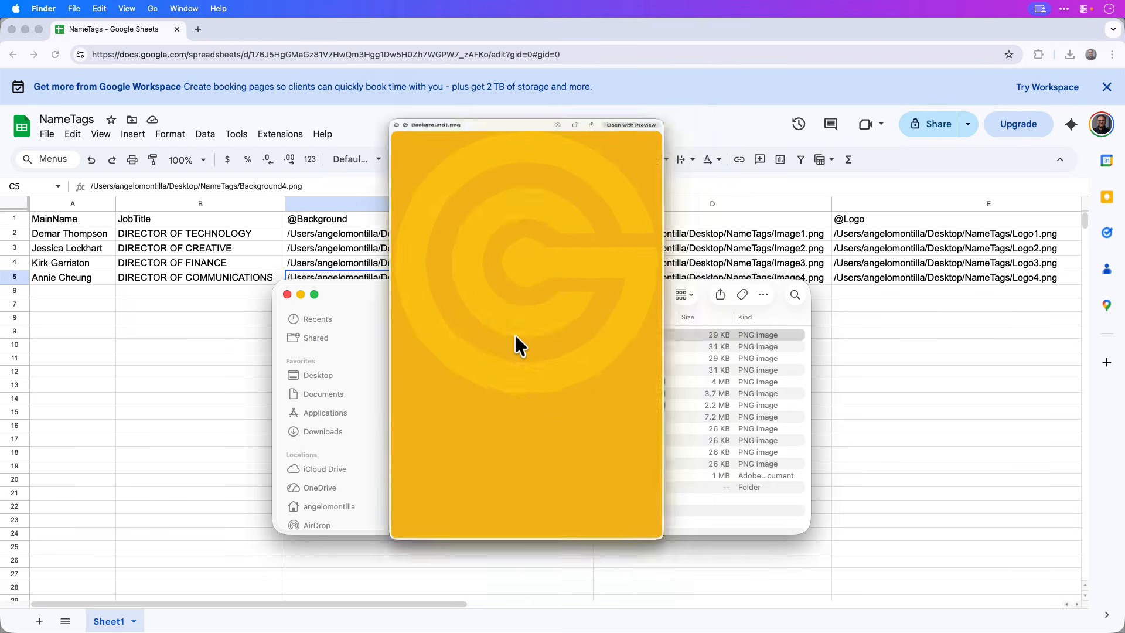
key("Down")
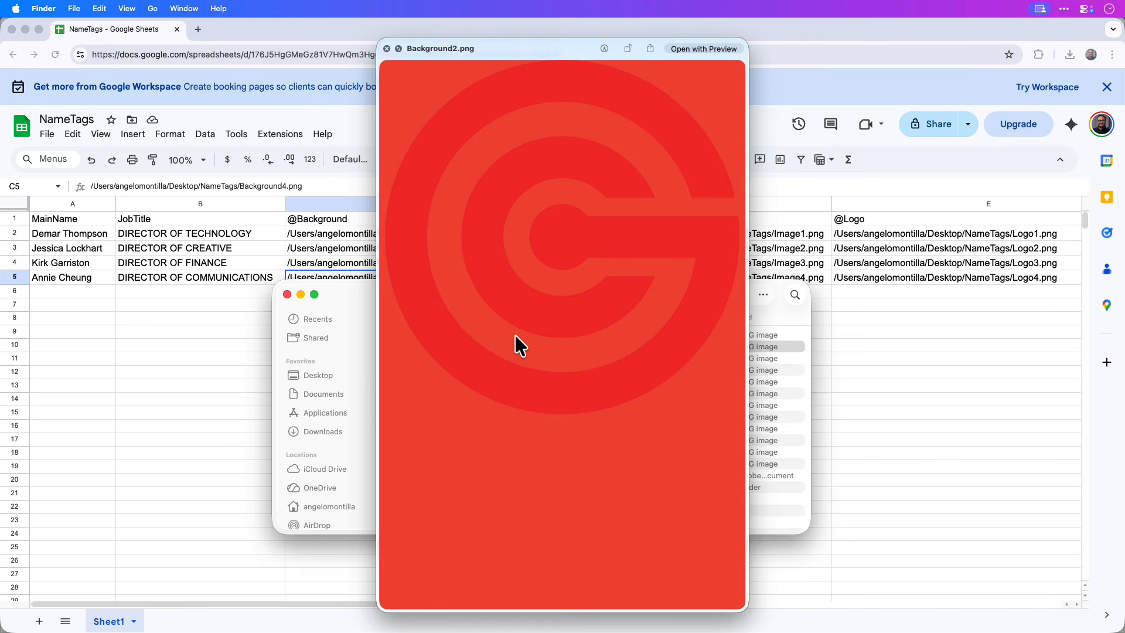
key("Down")
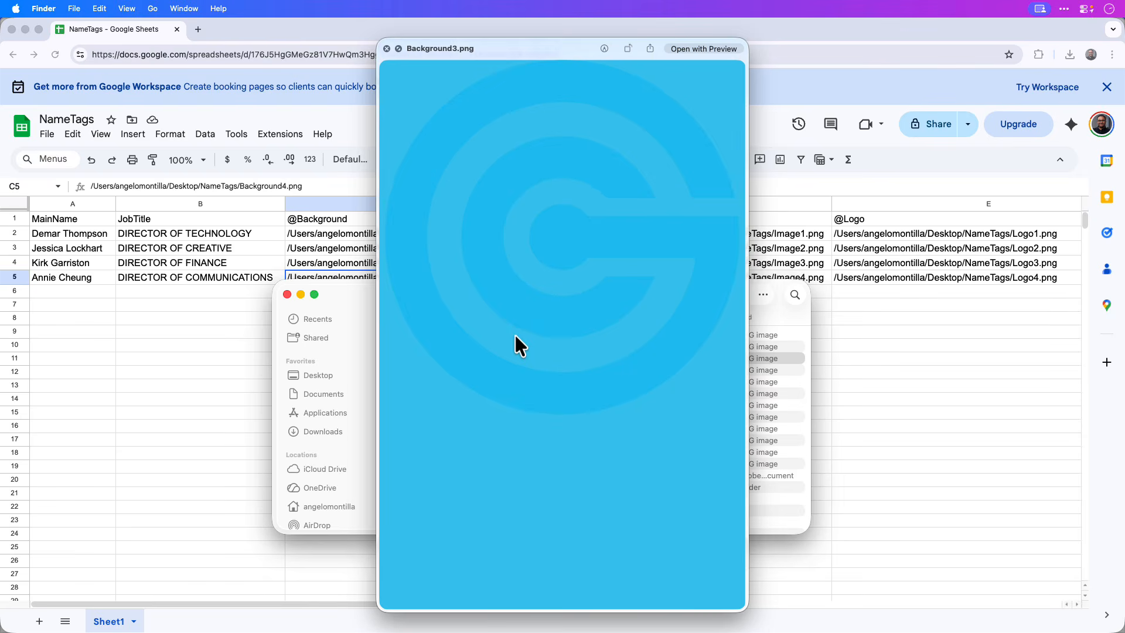
key("Down")
key("space")
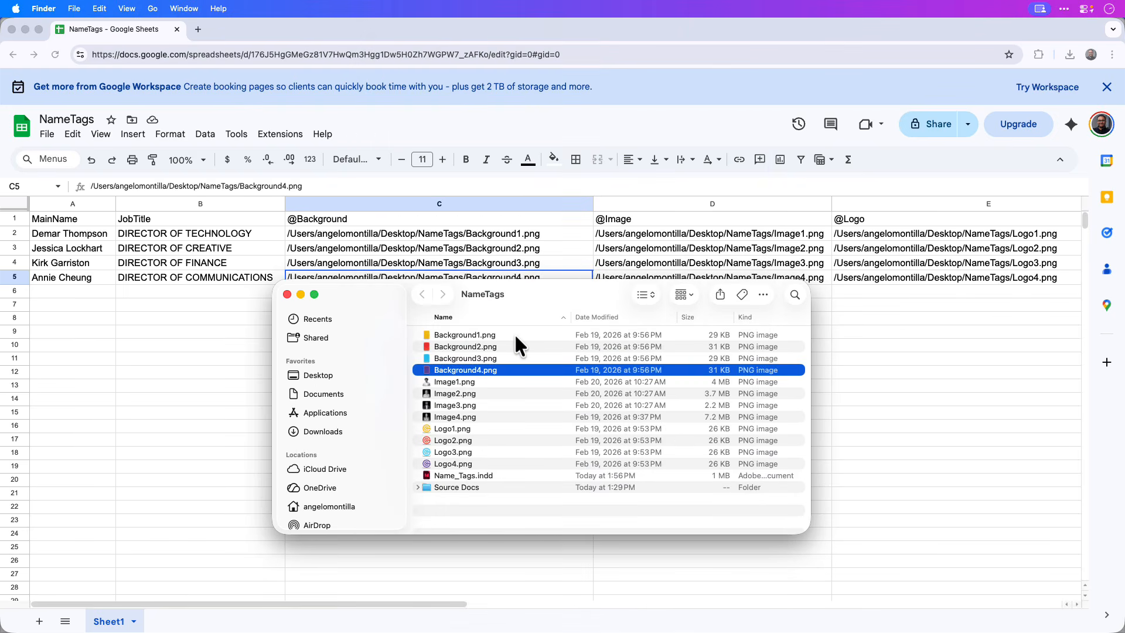
Move the folder window clear of the spreadsheet data and preview the portraits Image1.png through Image4.png.
left_click_drag(536, 296, 537, 328)
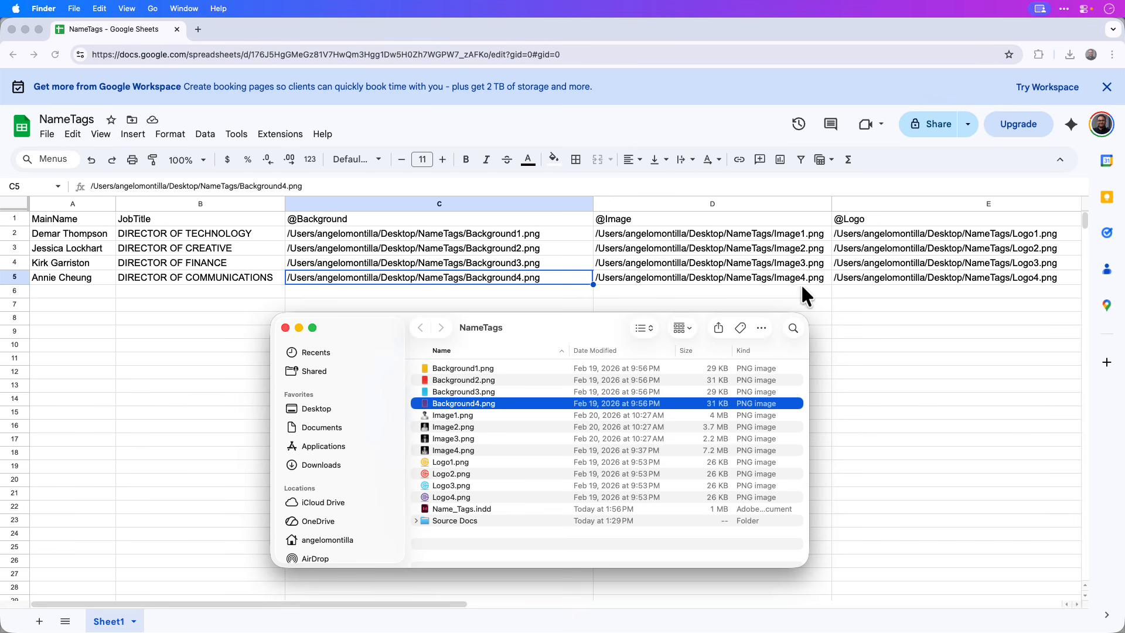
left_click(458, 416)
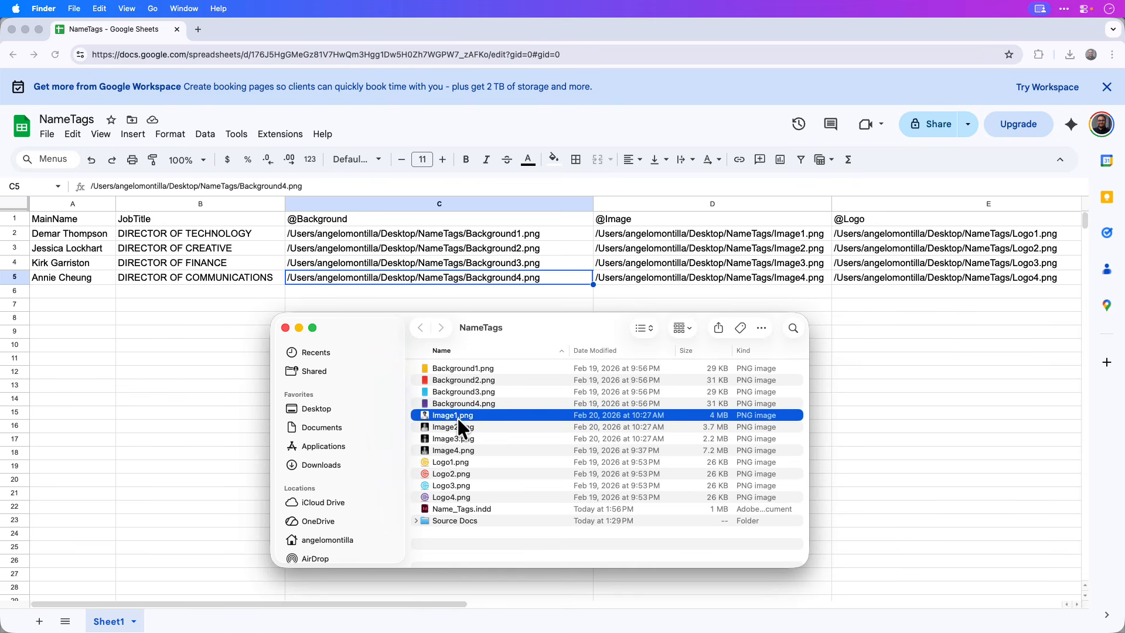
key("space")
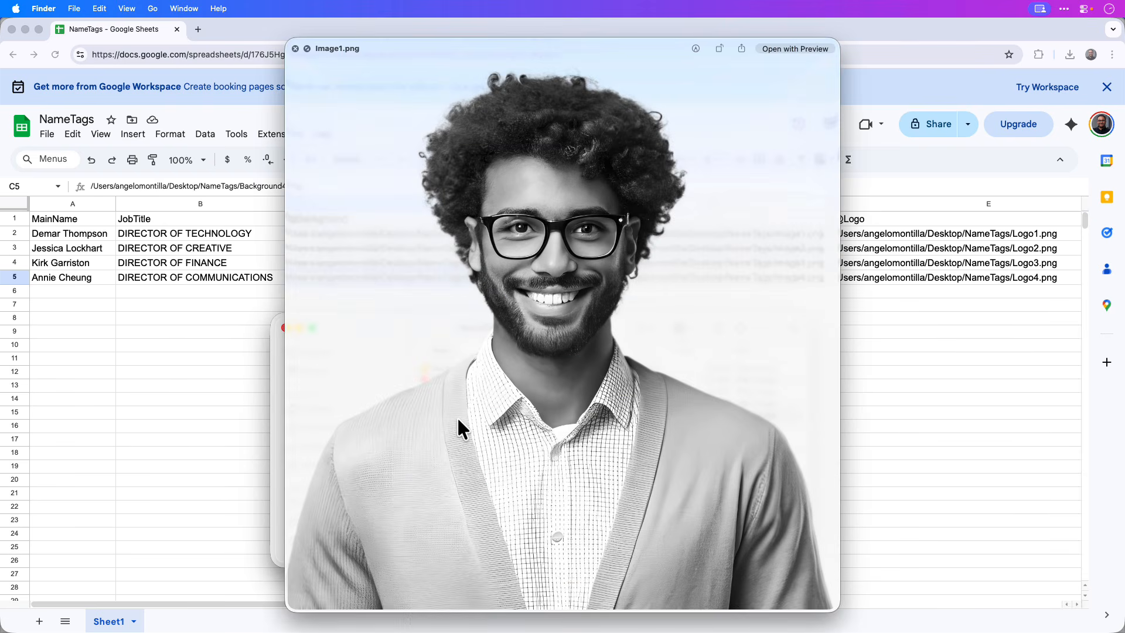
key("Down")
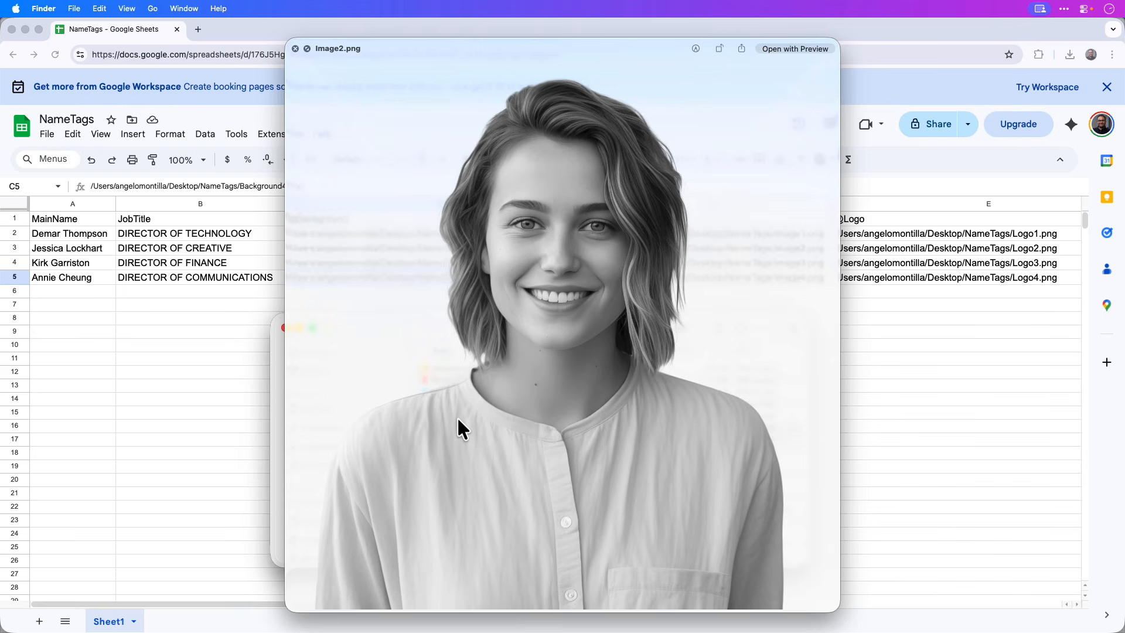
key("Down")
key("Down")
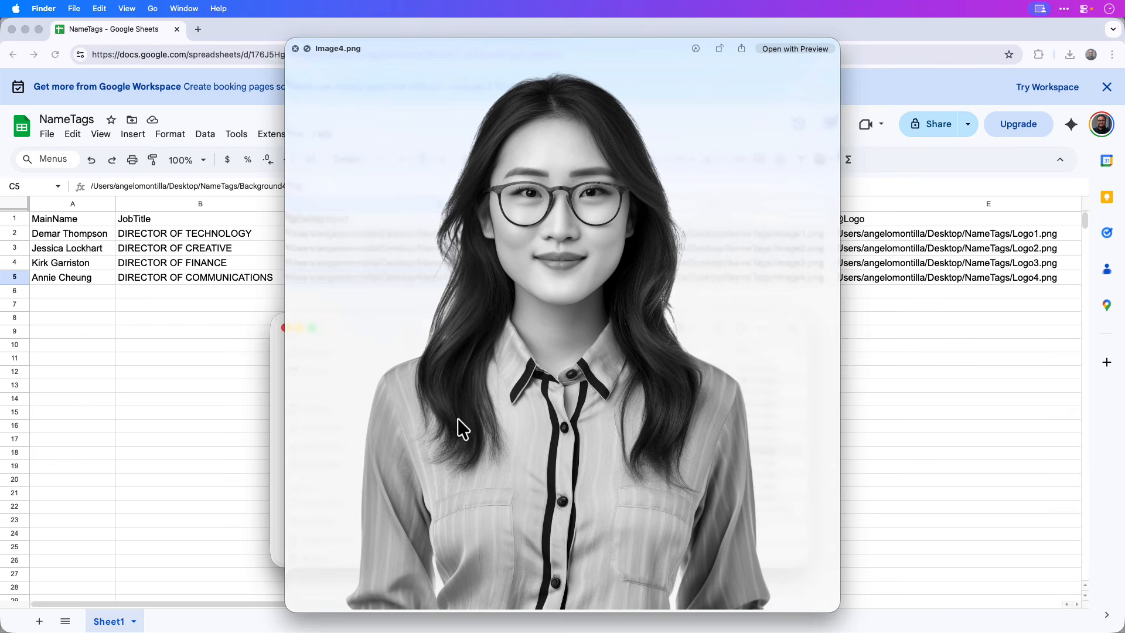
key("space")
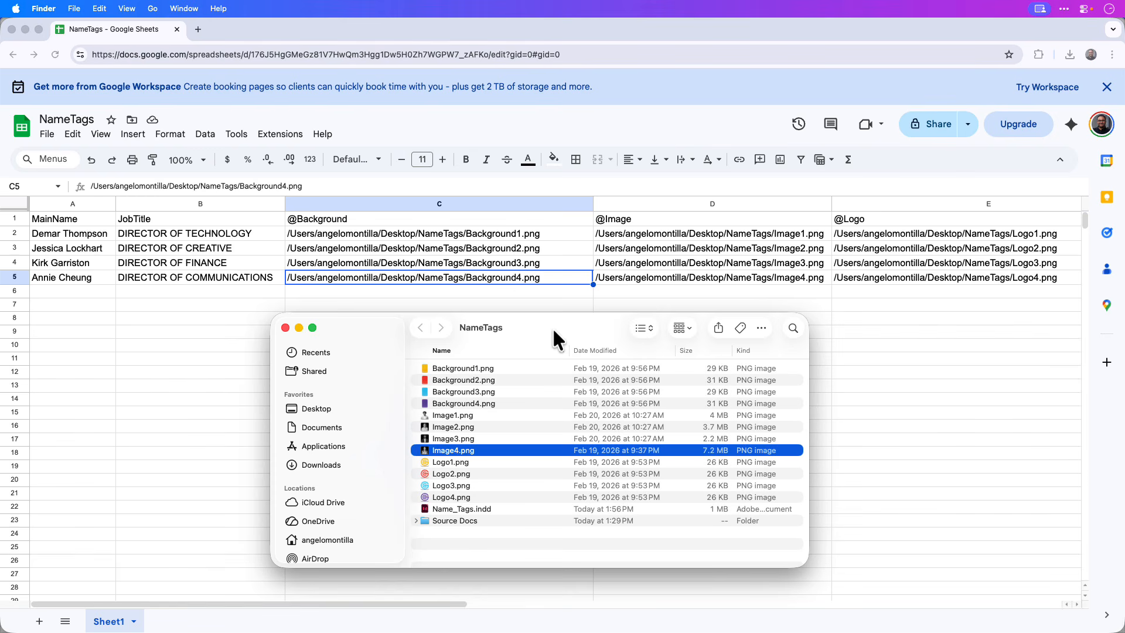
Preview Logo1.png through Logo4.png, and move the folder window off the spreadsheet.
left_click(452, 464)
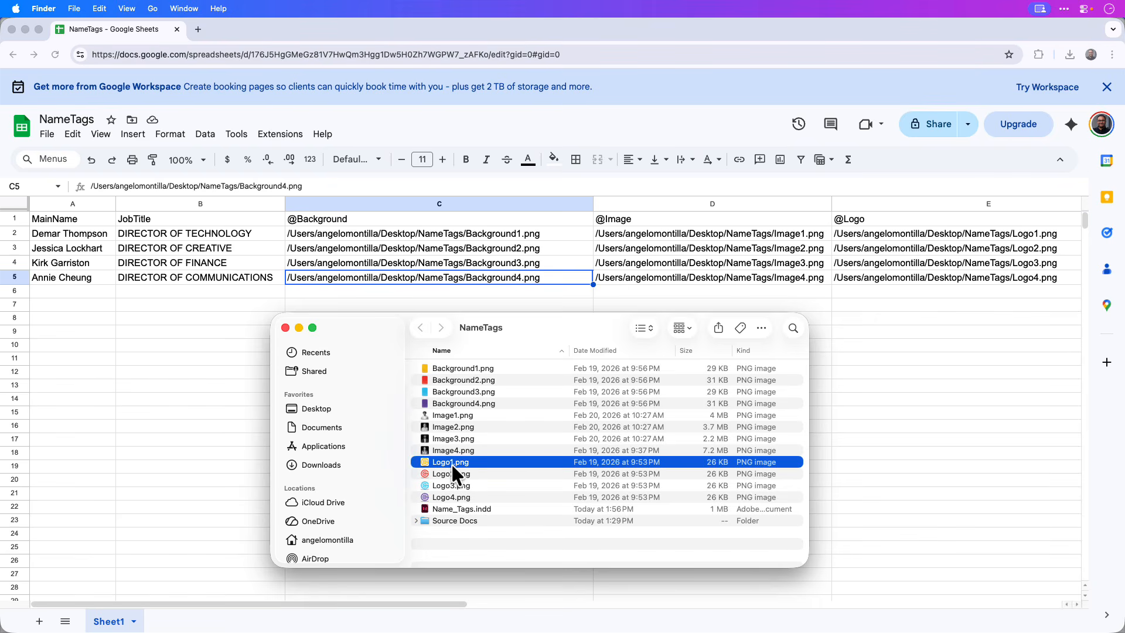
key("space")
key("Down")
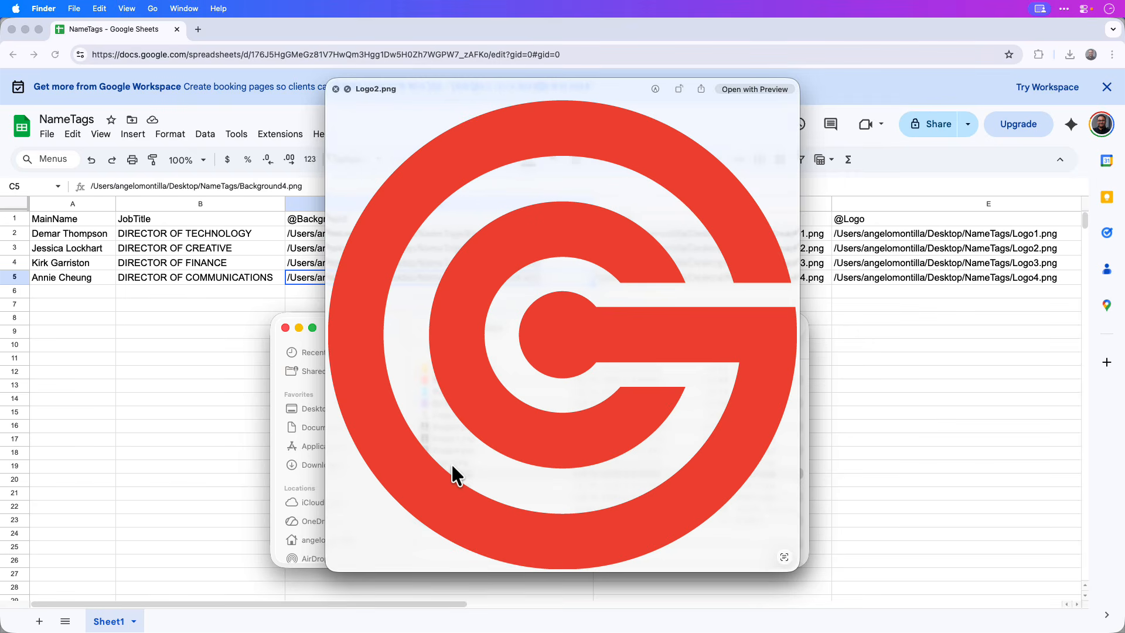
key("Down")
key("Down")
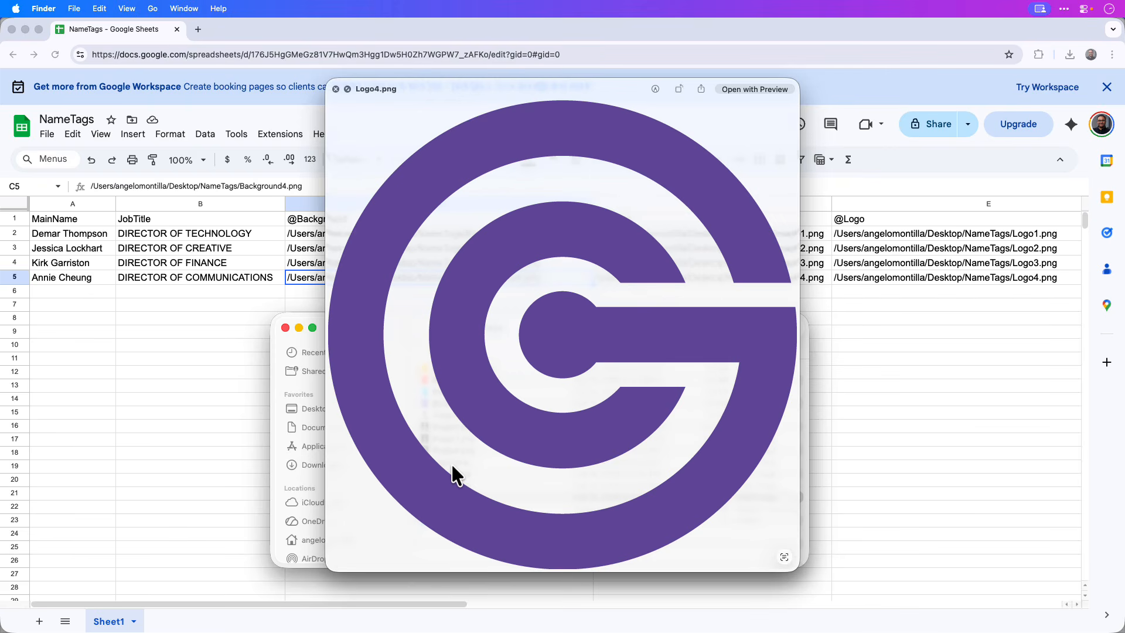
key("space")
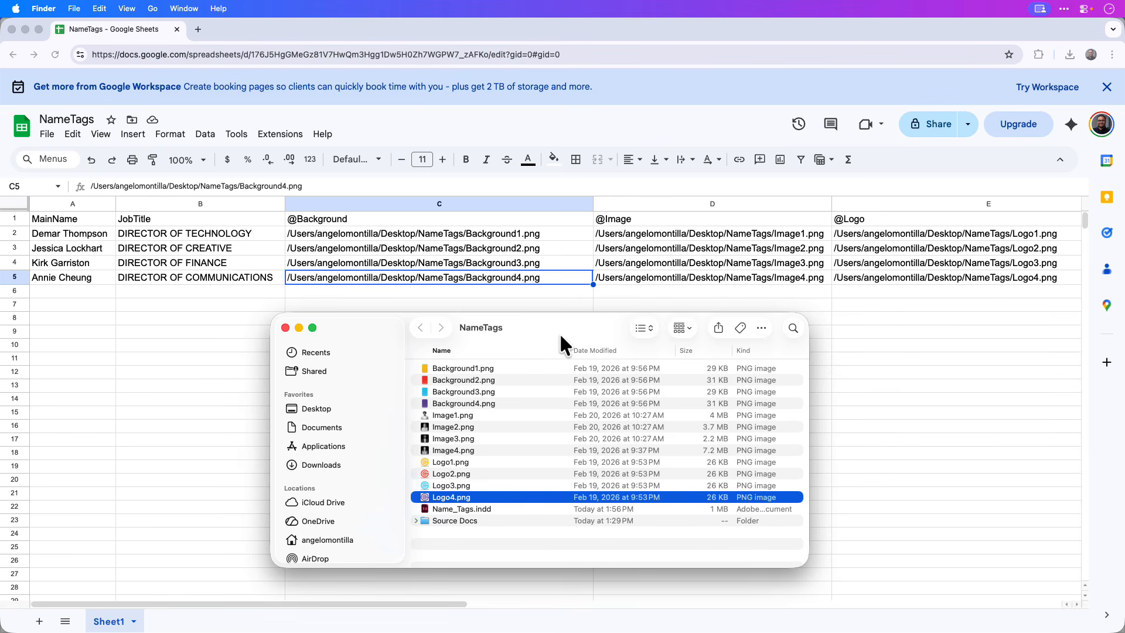
left_click_drag(561, 335, 1124, 410)
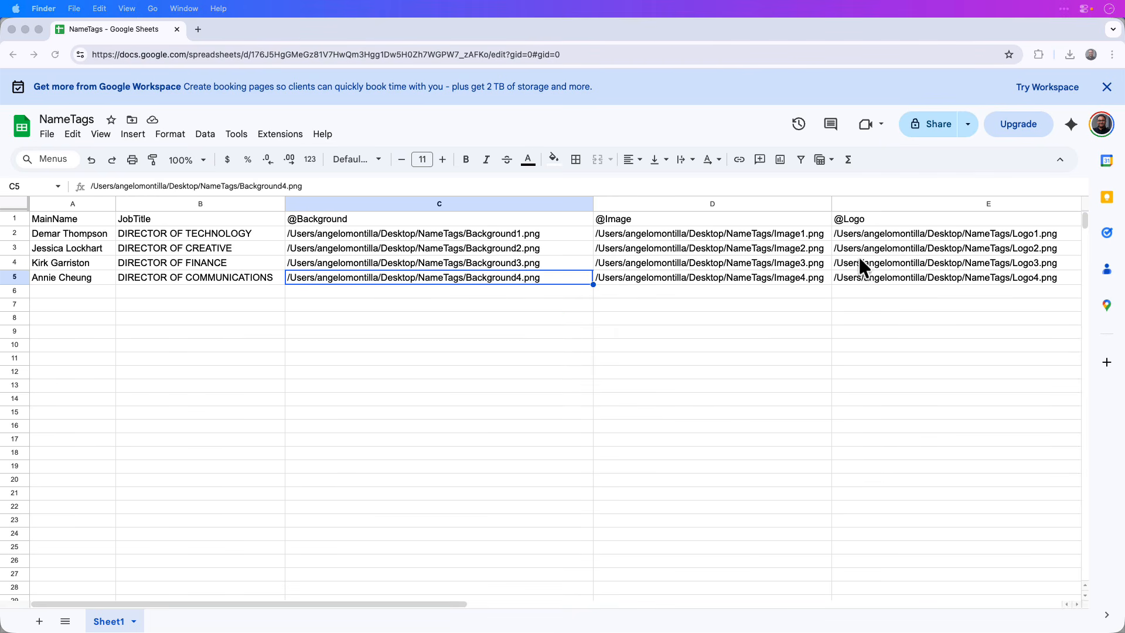
Download the NameTags sheet as a Comma Separated Values (.csv) file.
left_click(450, 187)
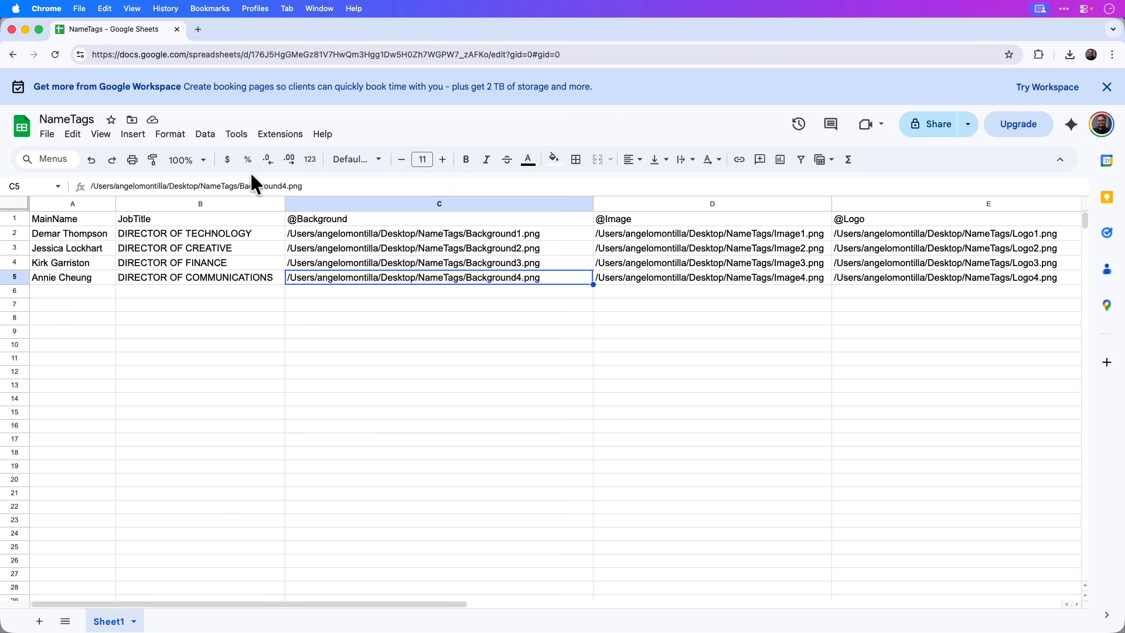
left_click(48, 136)
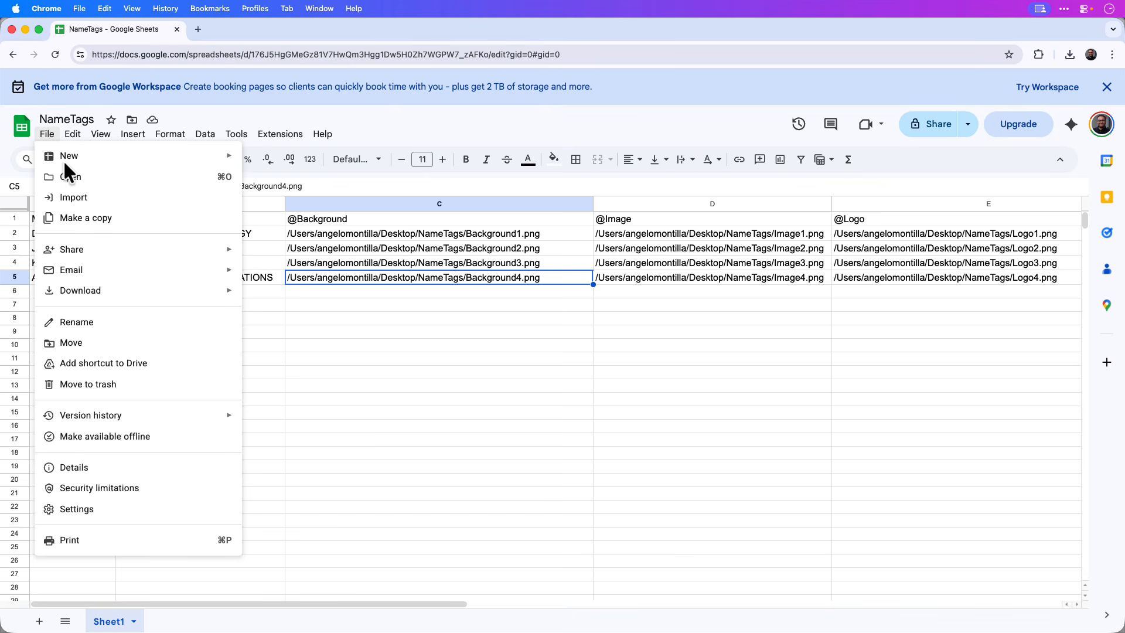
mouse_move(109, 292)
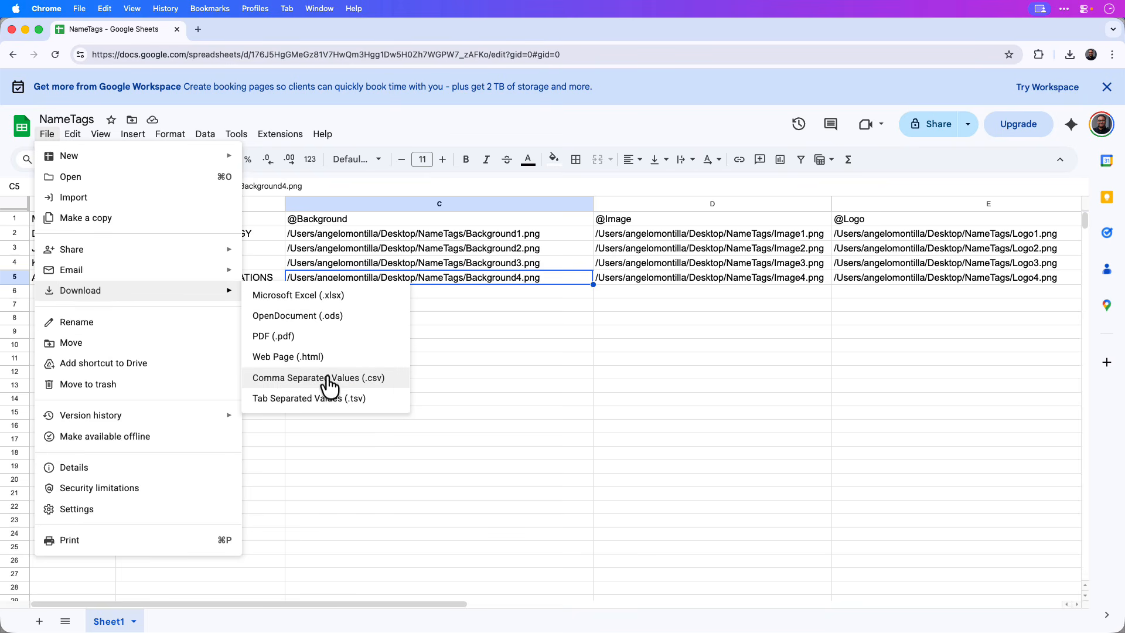
left_click(387, 379)
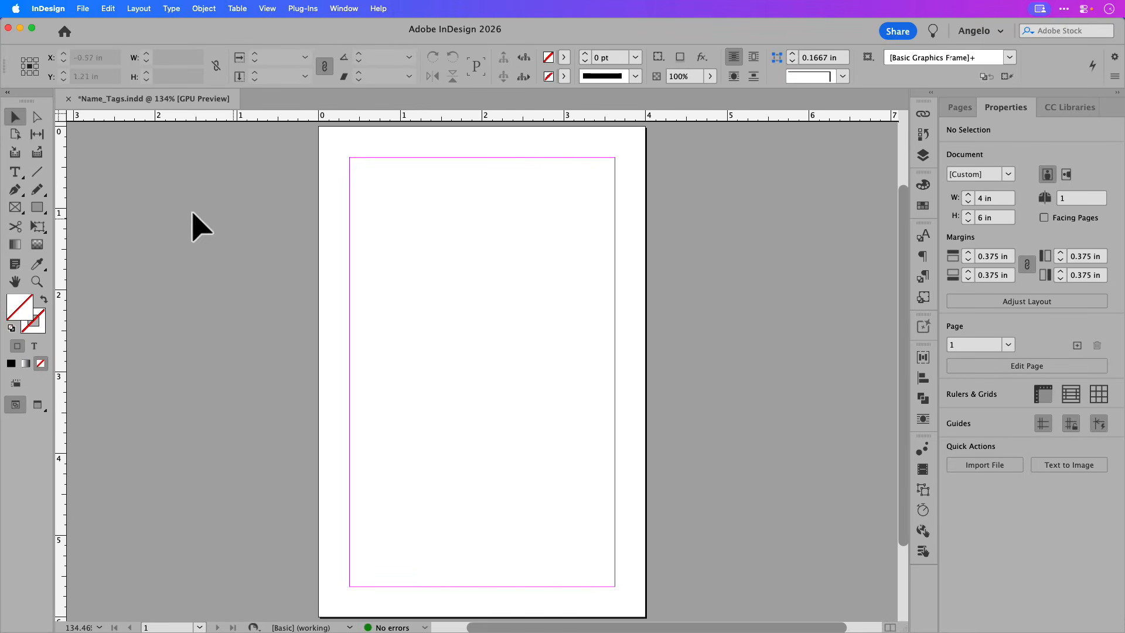
In the Name_Tags.indd document in InDesign, draw a 4 in by 6 in rectangular placeholder frame covering the whole page.
left_click(21, 210)
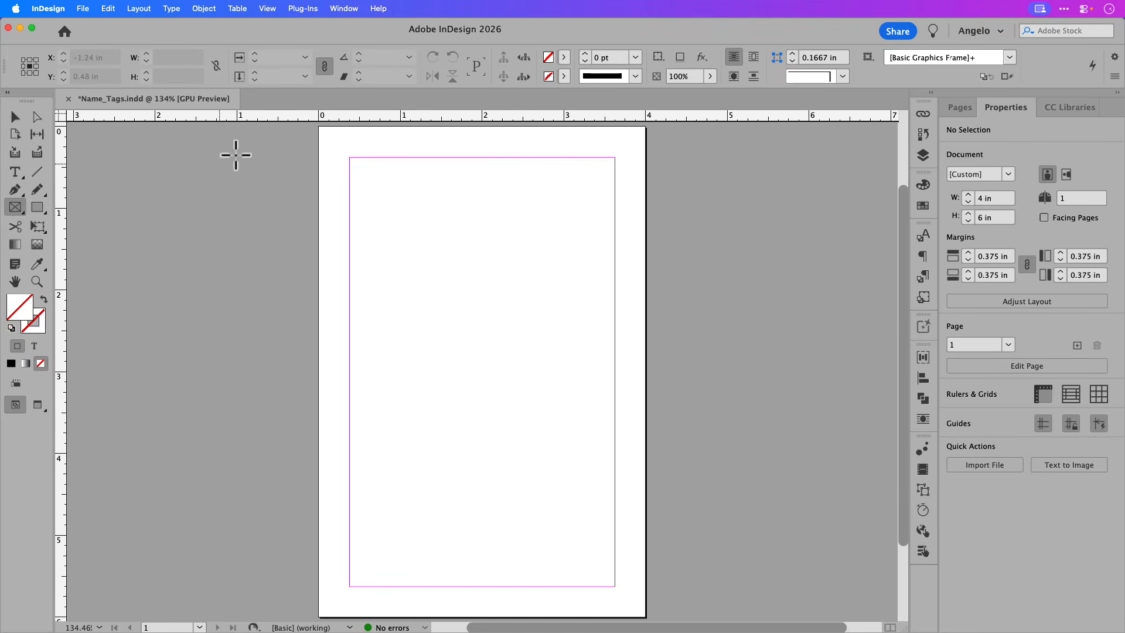
left_click_drag(318, 128, 645, 616)
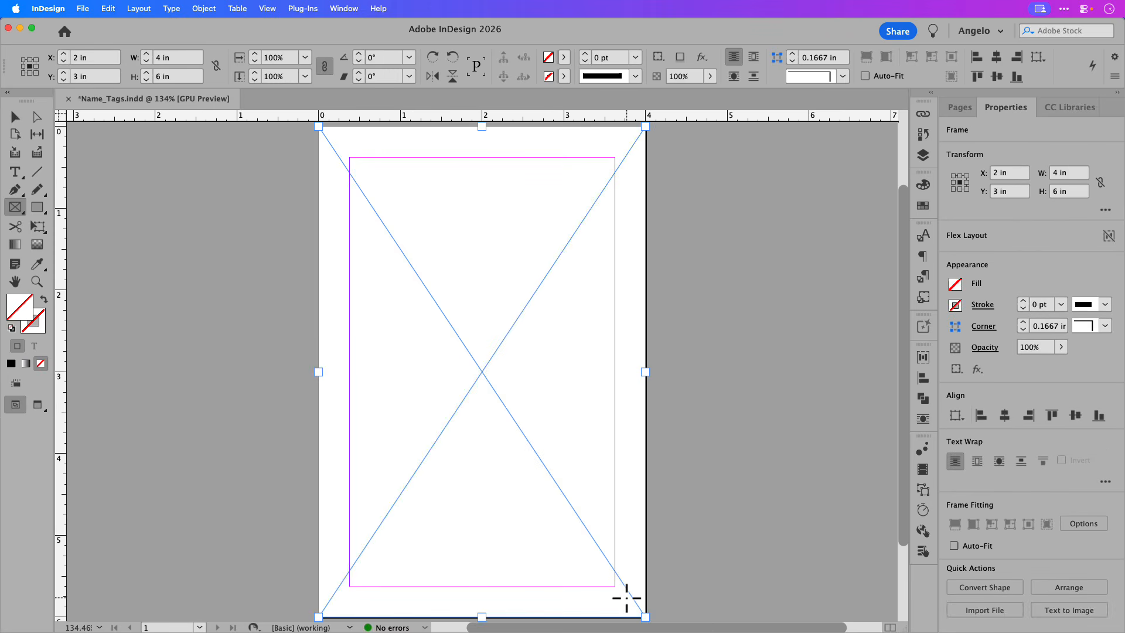
left_click(15, 116)
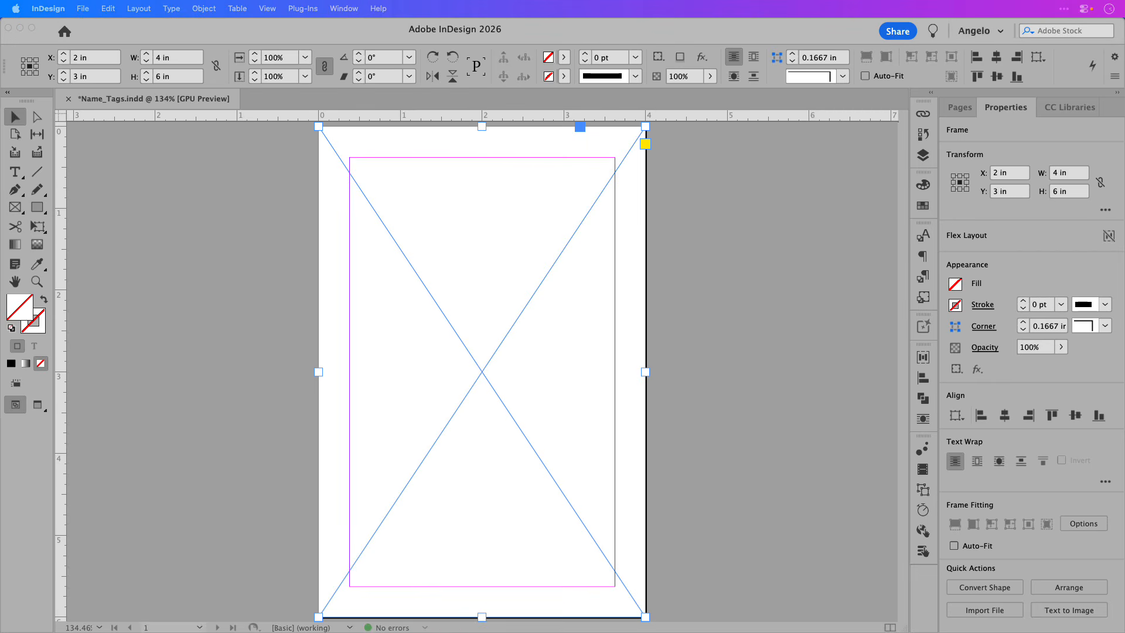
Place Background1.png into the full-page frame and fit it with Fill Frame Proportionally, leaving nothing selected.
left_click_drag(1072, 320, 600, 231)
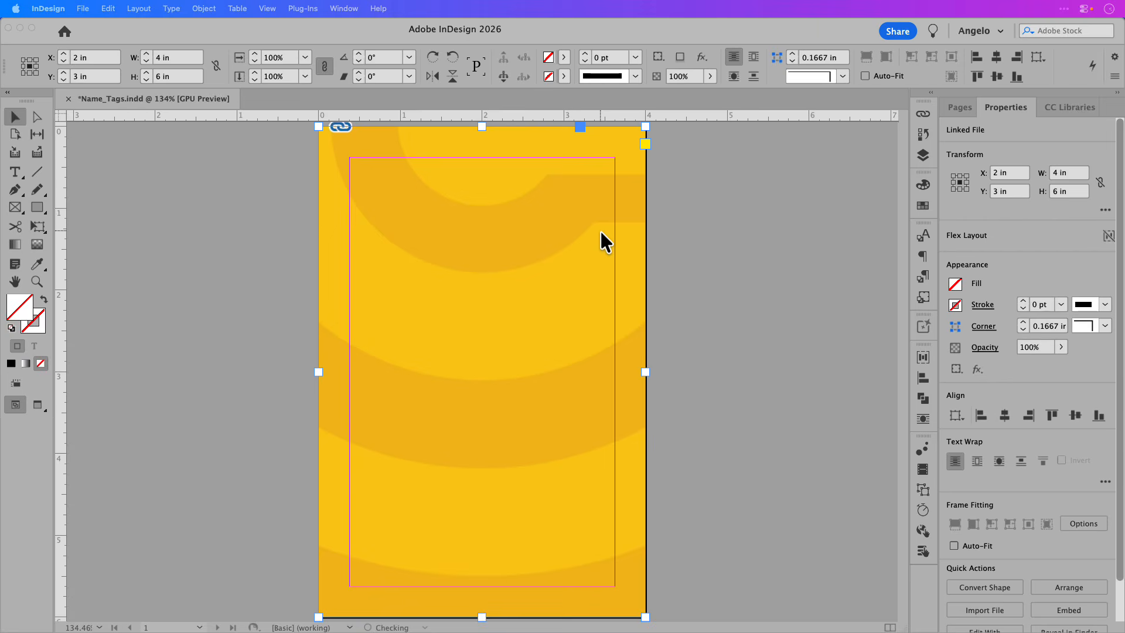
left_click(593, 237)
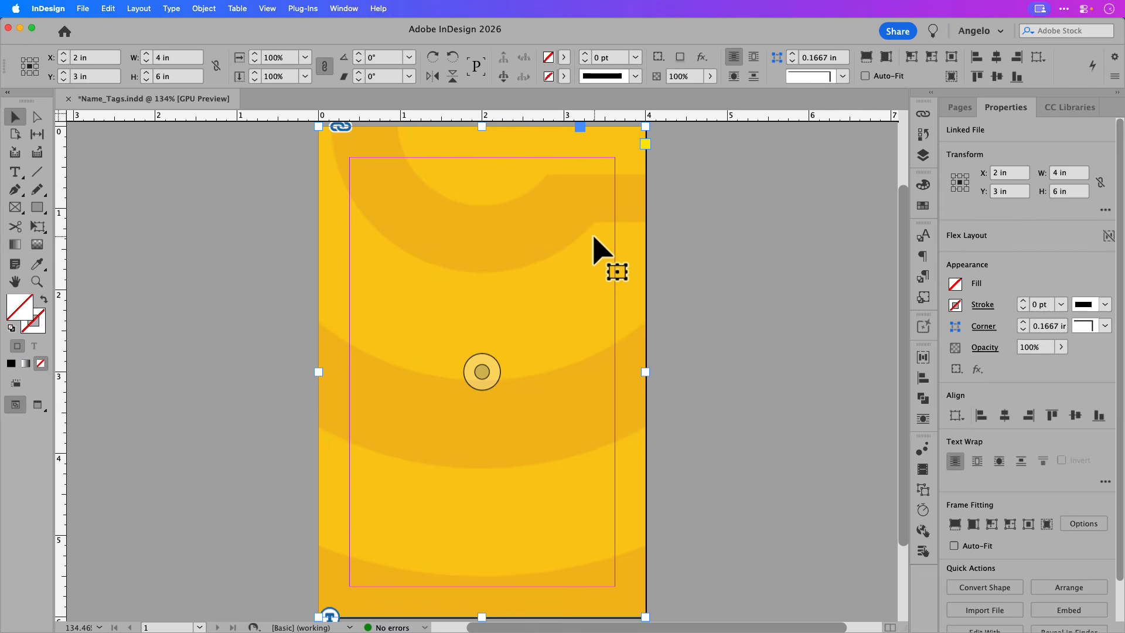
right_click(594, 236)
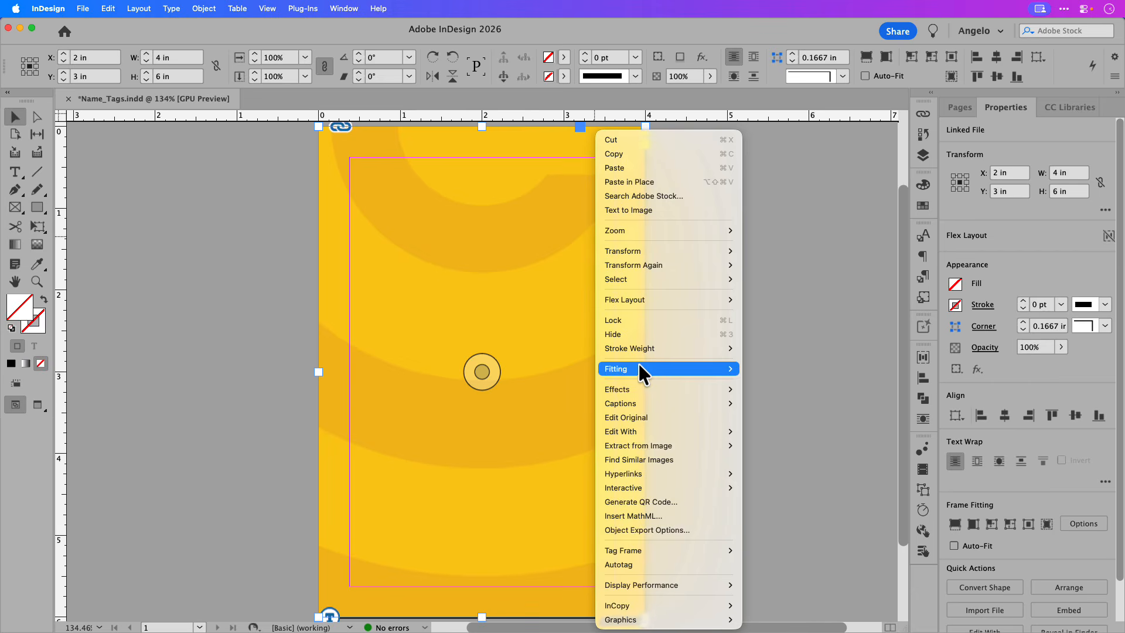
mouse_move(640, 369)
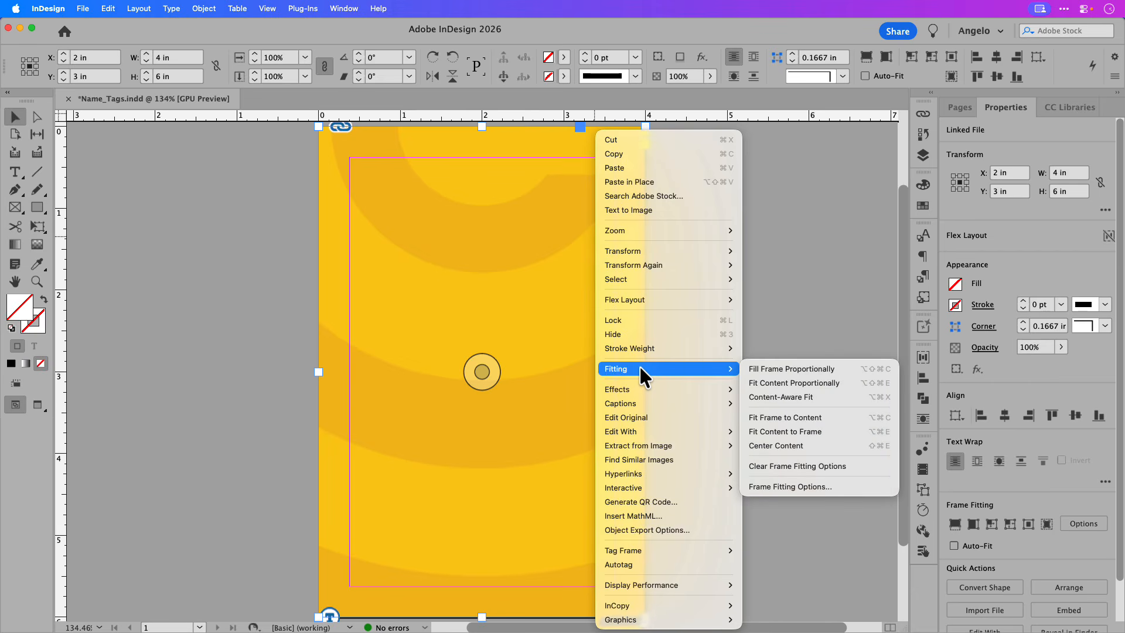
left_click(780, 373)
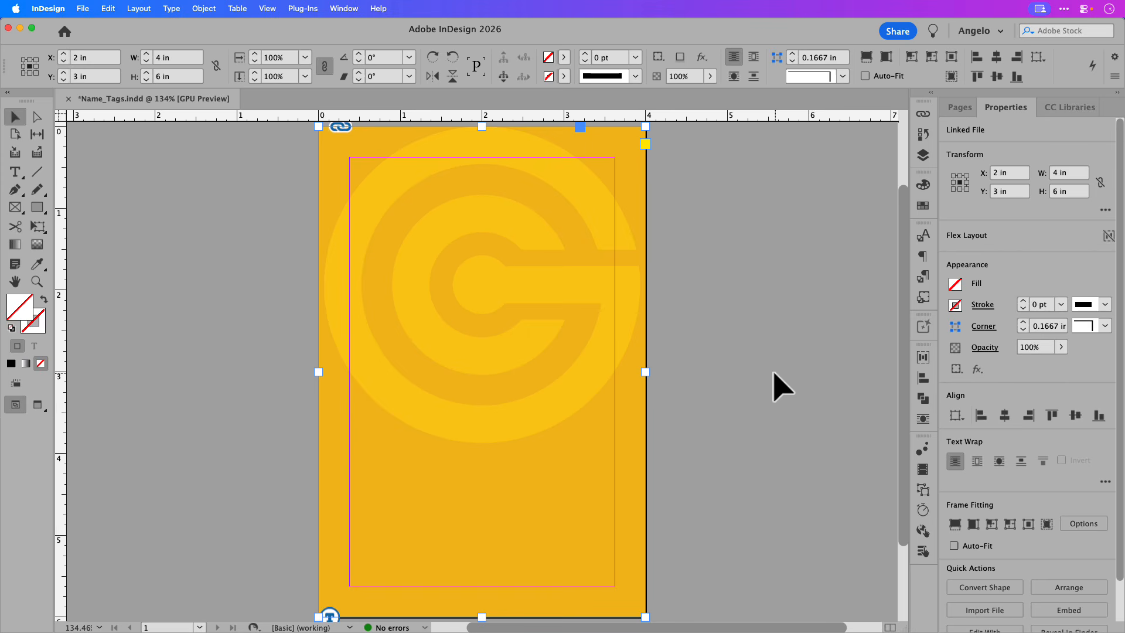
left_click(779, 385)
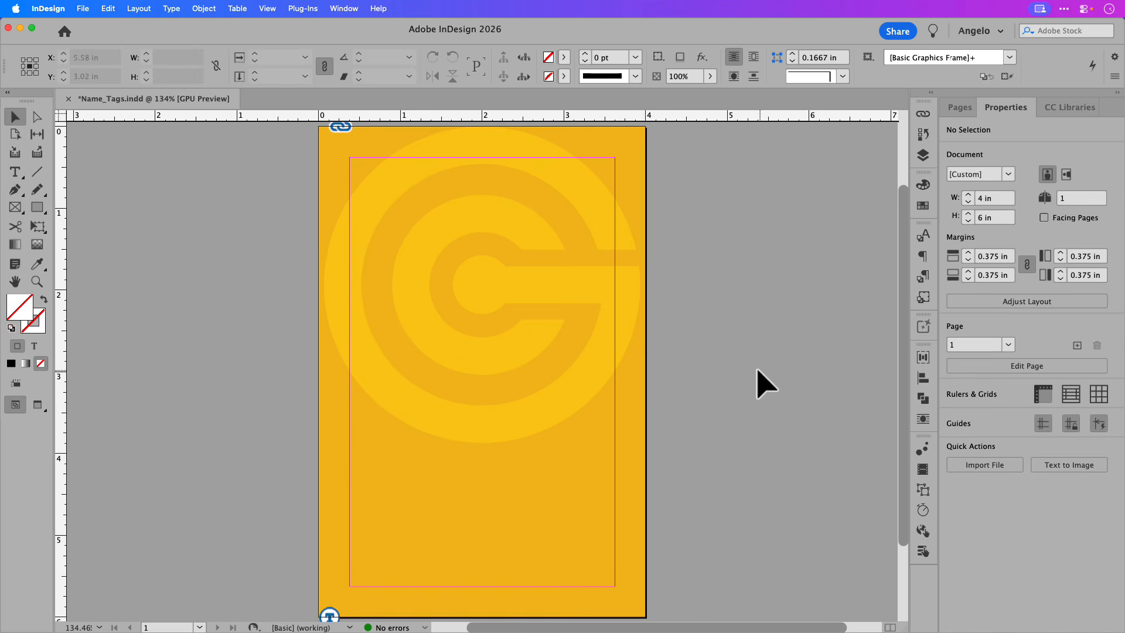
Draw a 4 in by 2.25 in rectangular placeholder frame across the page's lower part and fill it with the R=242 G=242 B=242 swatch.
left_click(15, 207)
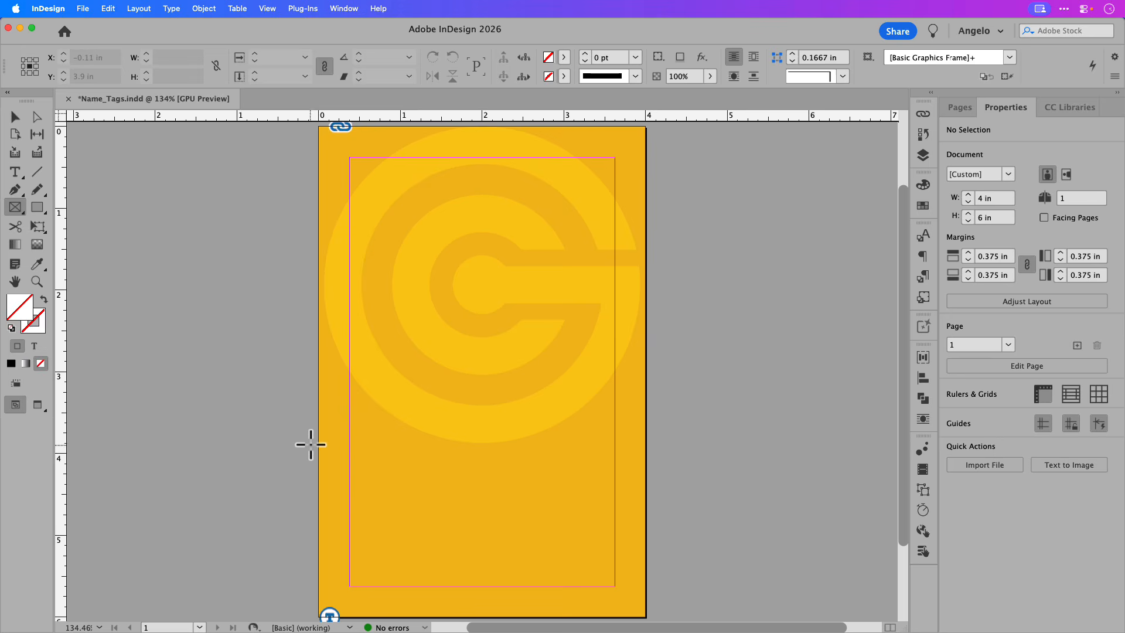
left_click_drag(318, 433, 643, 615)
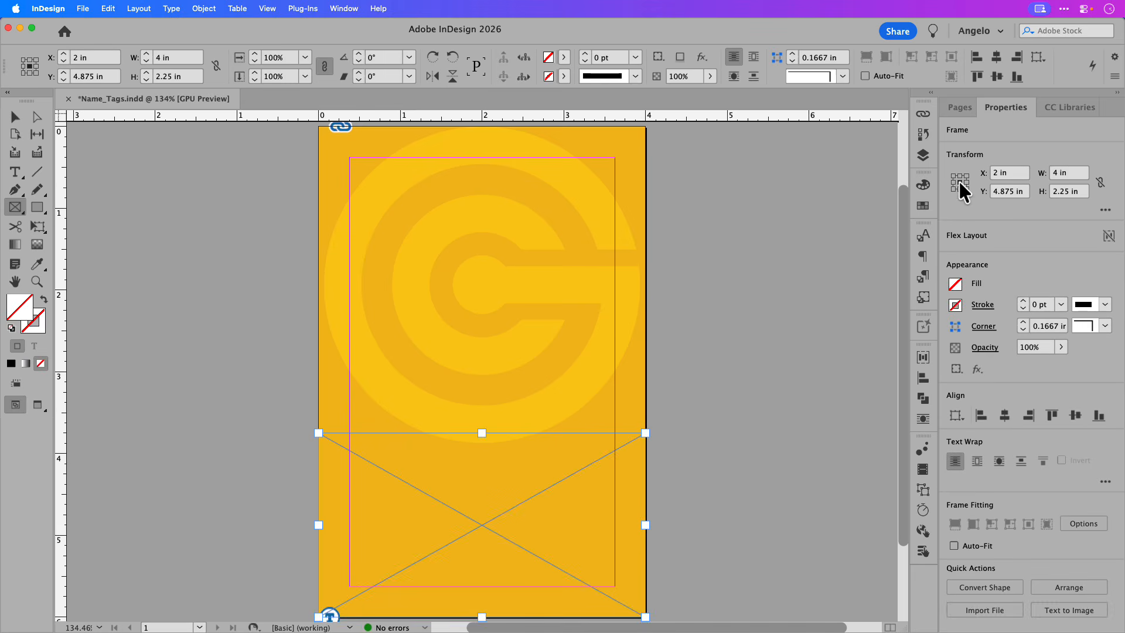
left_click(923, 207)
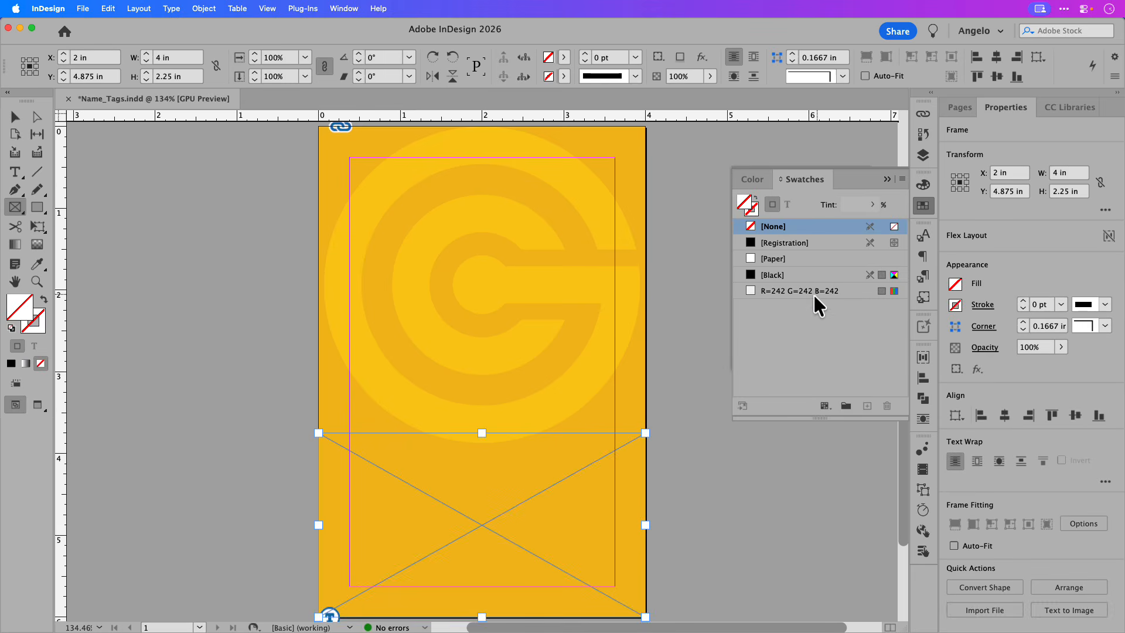
left_click(797, 292)
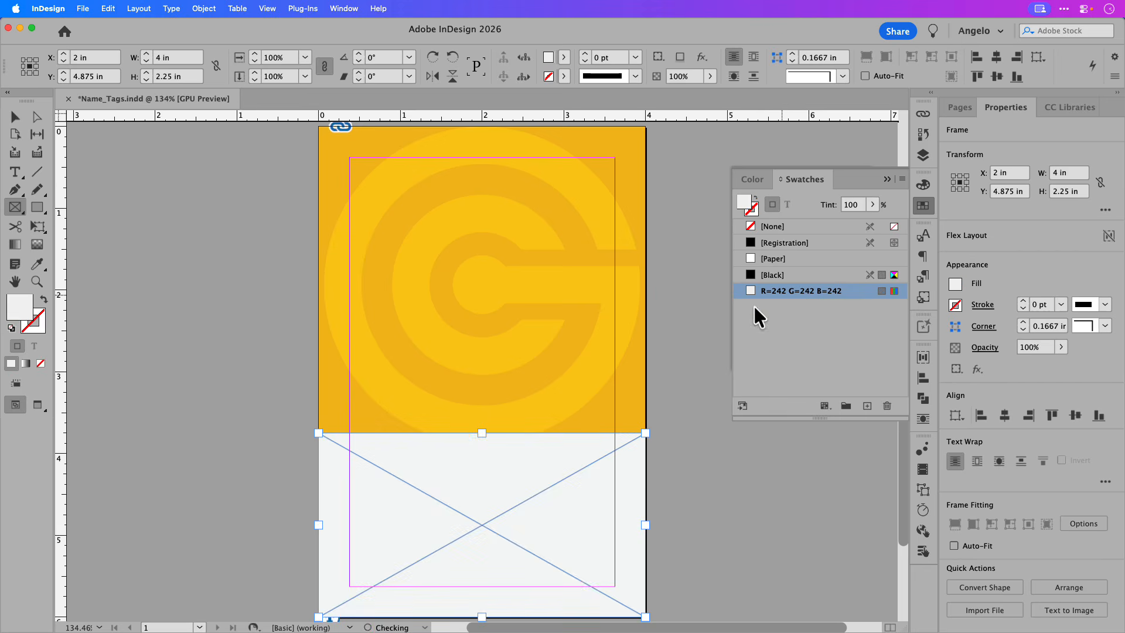
Set the light grey frame's height to 2.4 in and move it up to align with the page's bottom edge, leaving nothing selected.
left_click(15, 117)
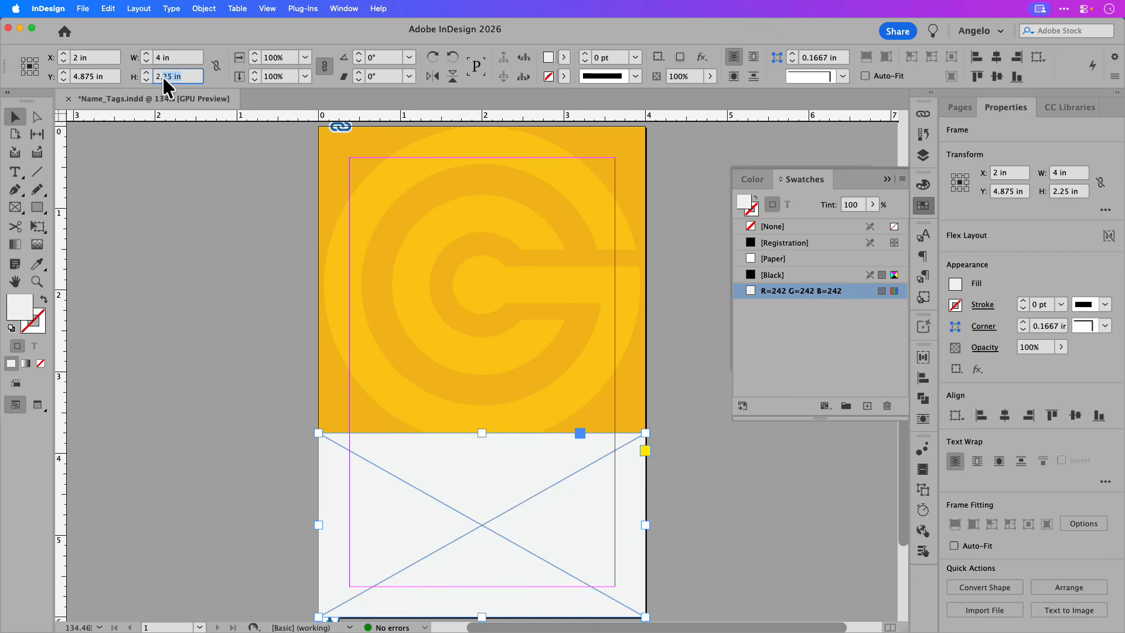
type("2.4")
key("Return")
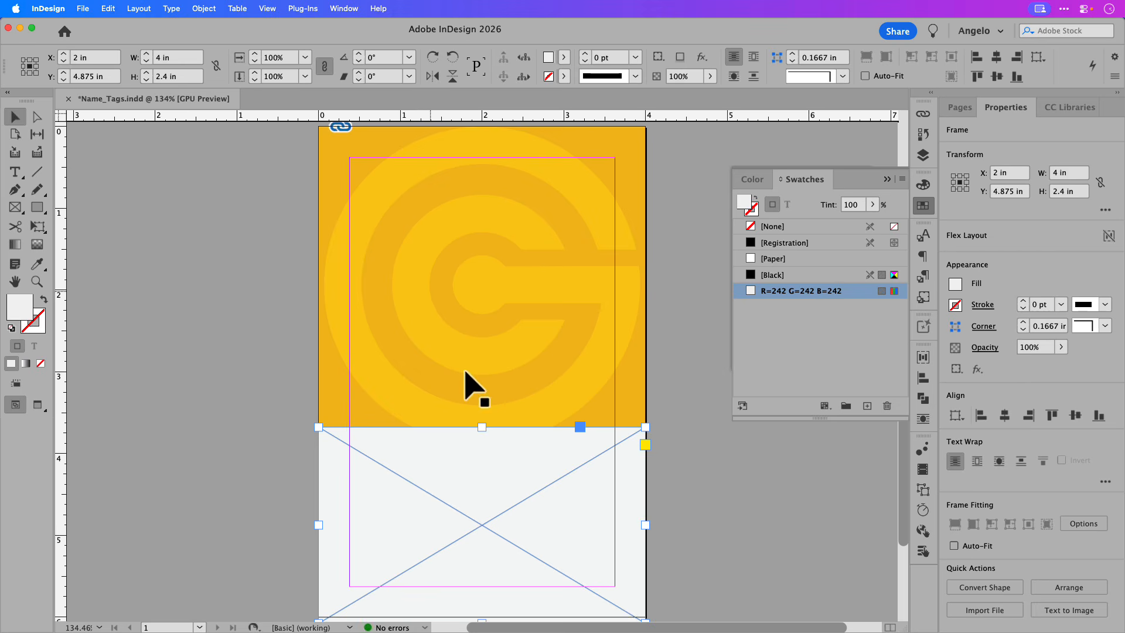
left_click_drag(507, 494, 509, 487)
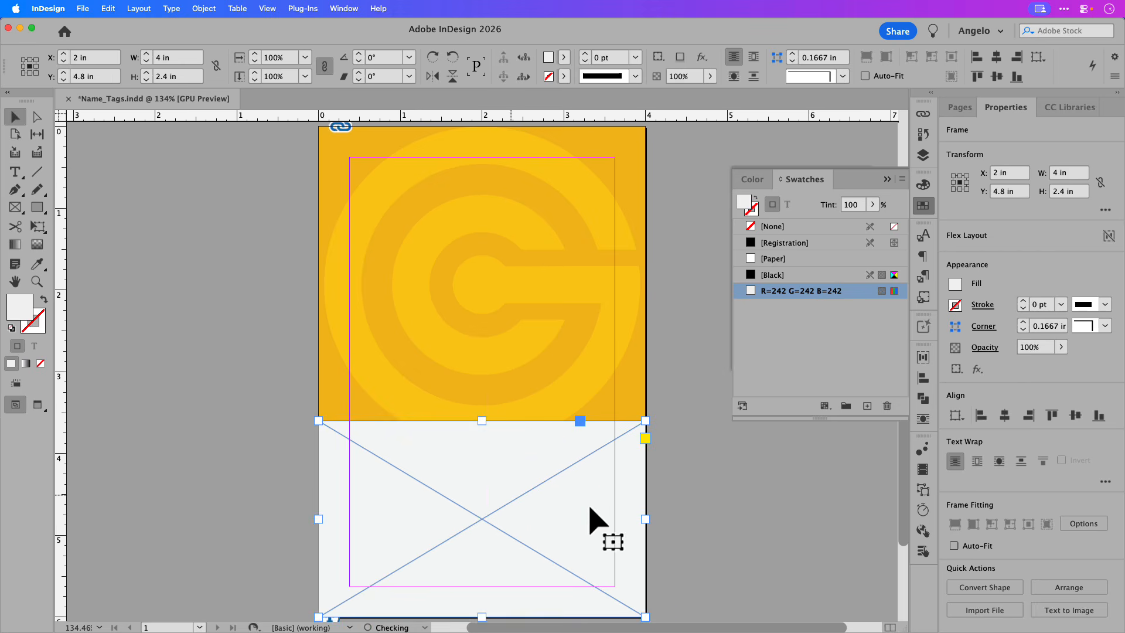
left_click(698, 517)
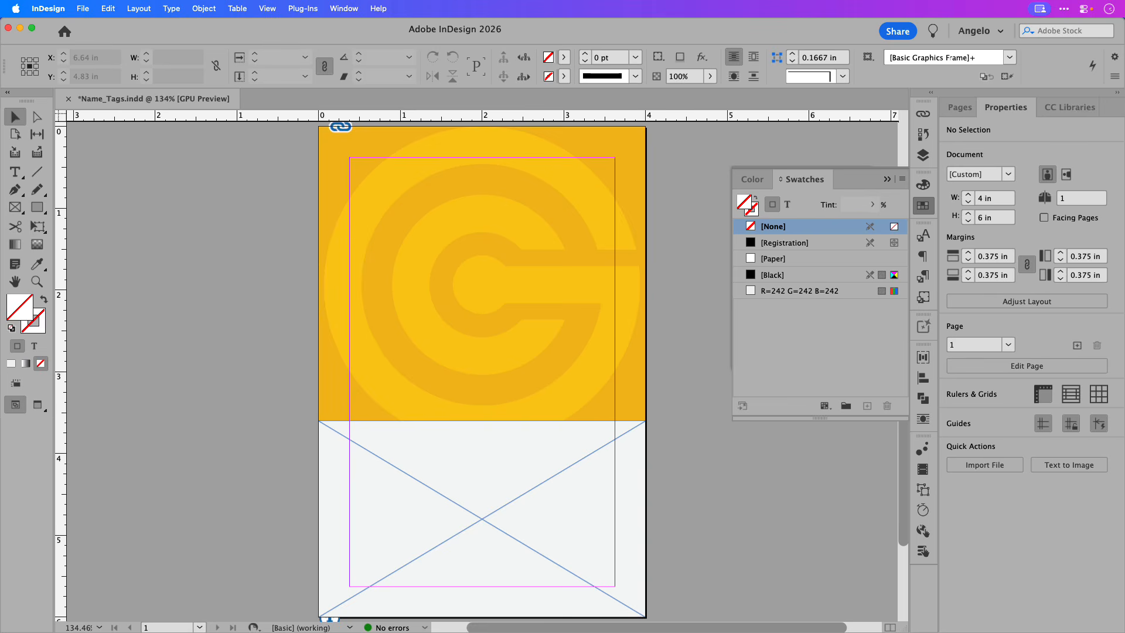
Place the man's portrait image between the side margins at about 3.25 in square, centred horizontally above the light grey frame.
left_click_drag(1124, 376, 246, 286)
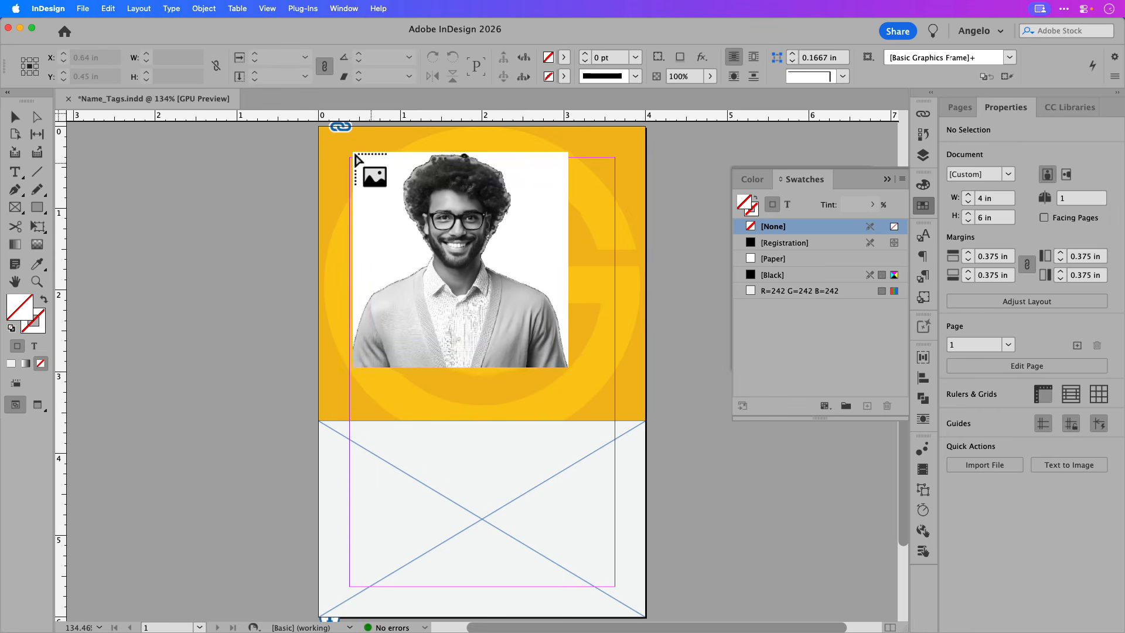
left_click_drag(350, 158, 578, 417)
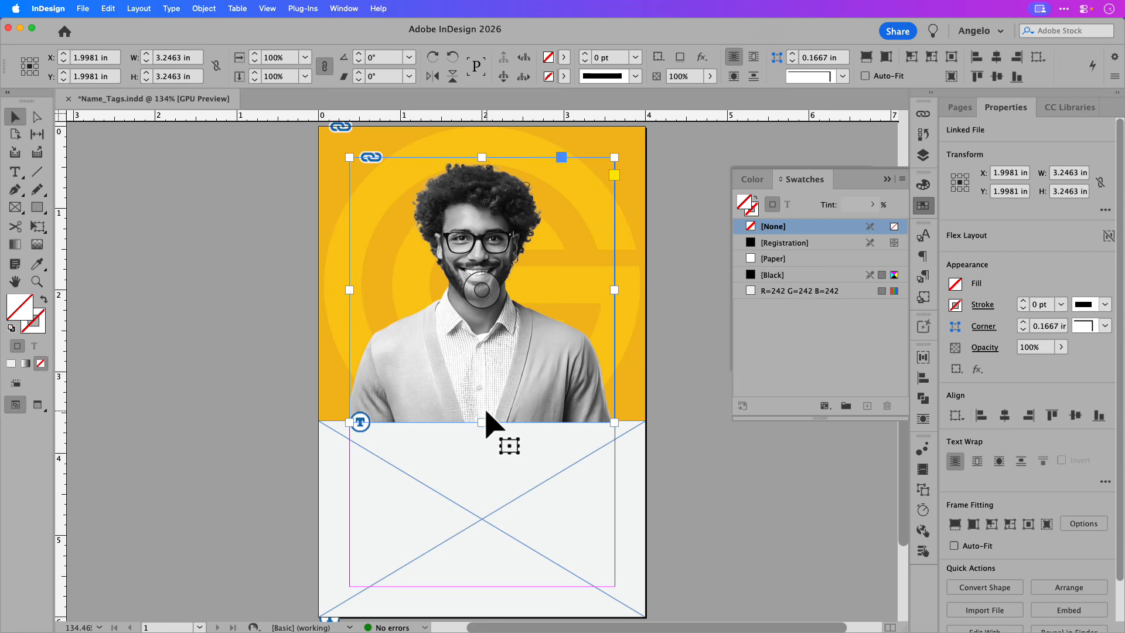
left_click_drag(484, 413, 490, 417)
left_click(687, 500)
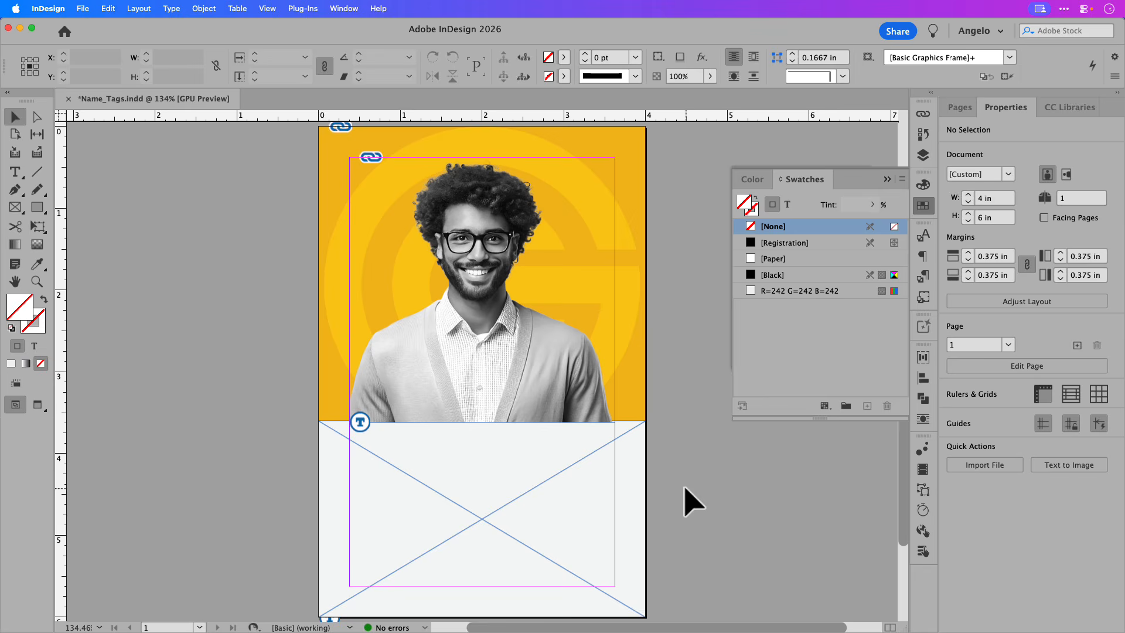
Move the portrait up slightly so its bottom edge meets the light grey frame's top edge, and show the whole page with nothing selected.
scroll(464, 413, "up", 5)
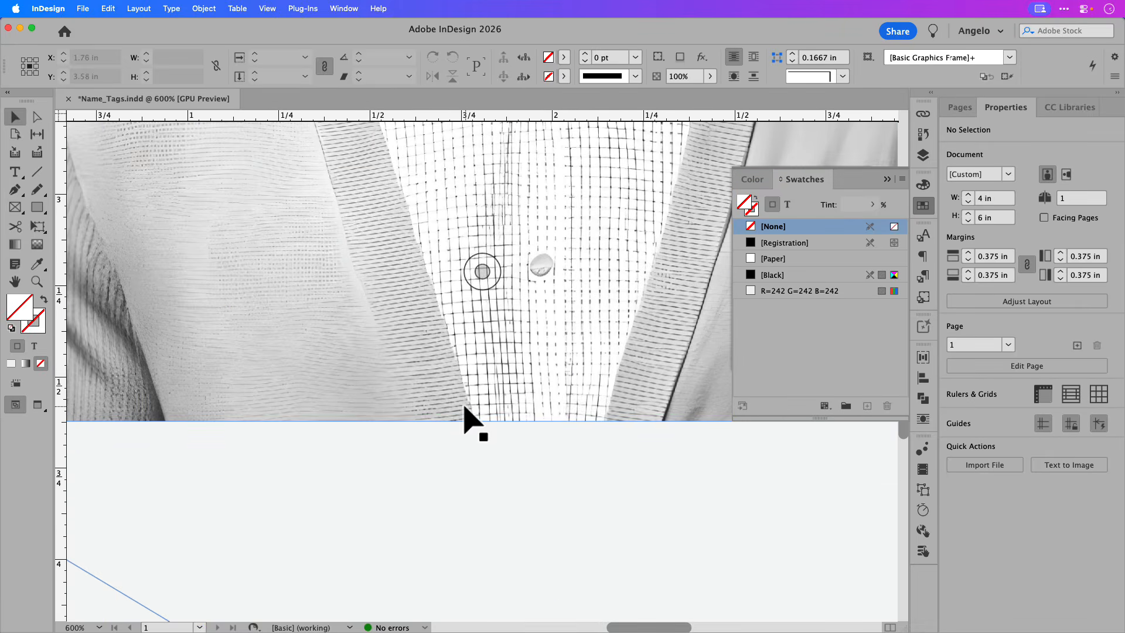
left_click_drag(464, 409, 468, 401)
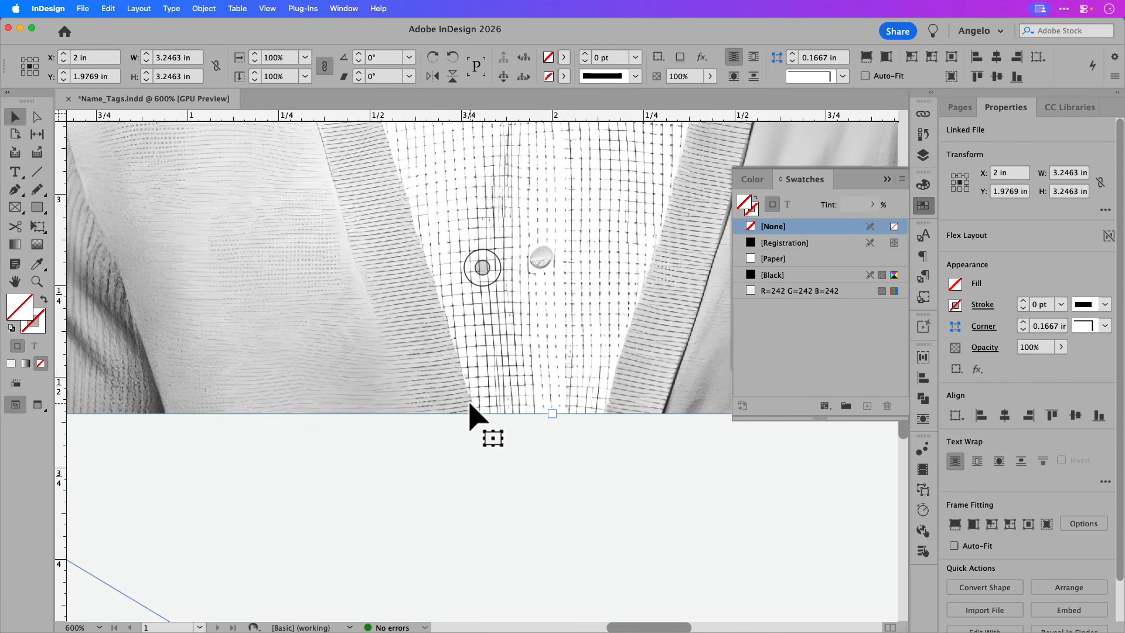
key("super+0")
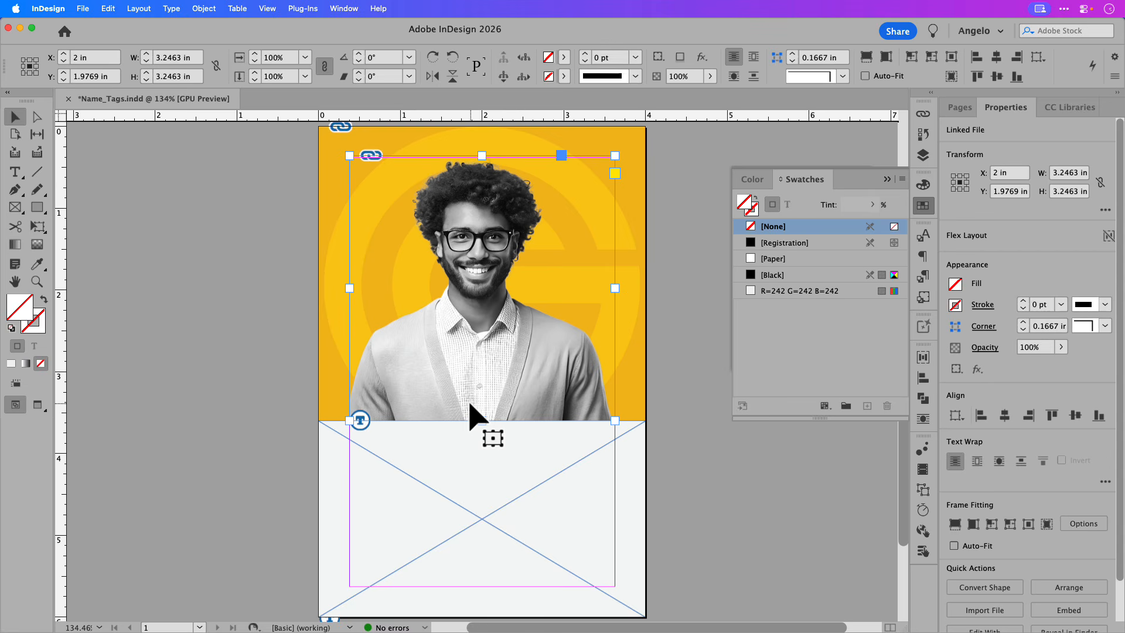
left_click(668, 402)
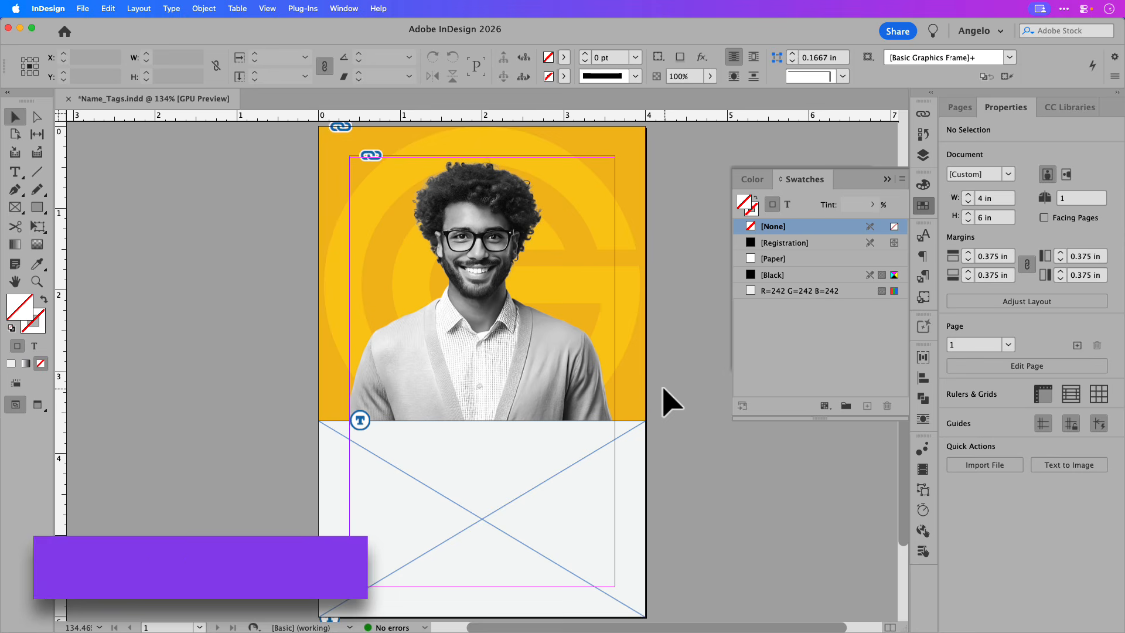
left_click(637, 403)
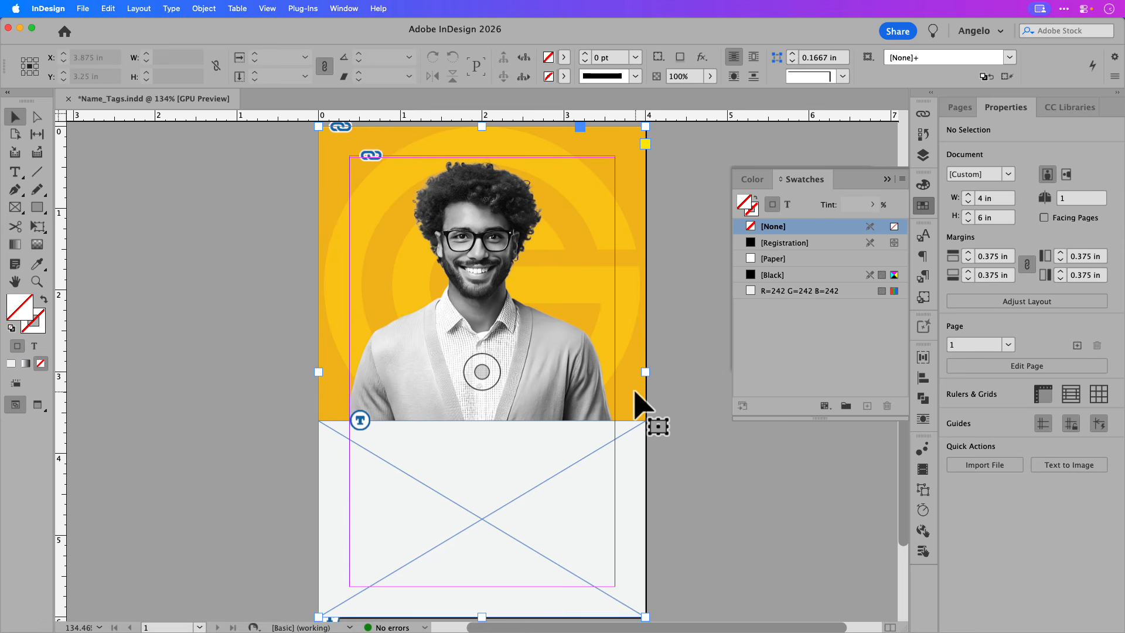
left_click(630, 441)
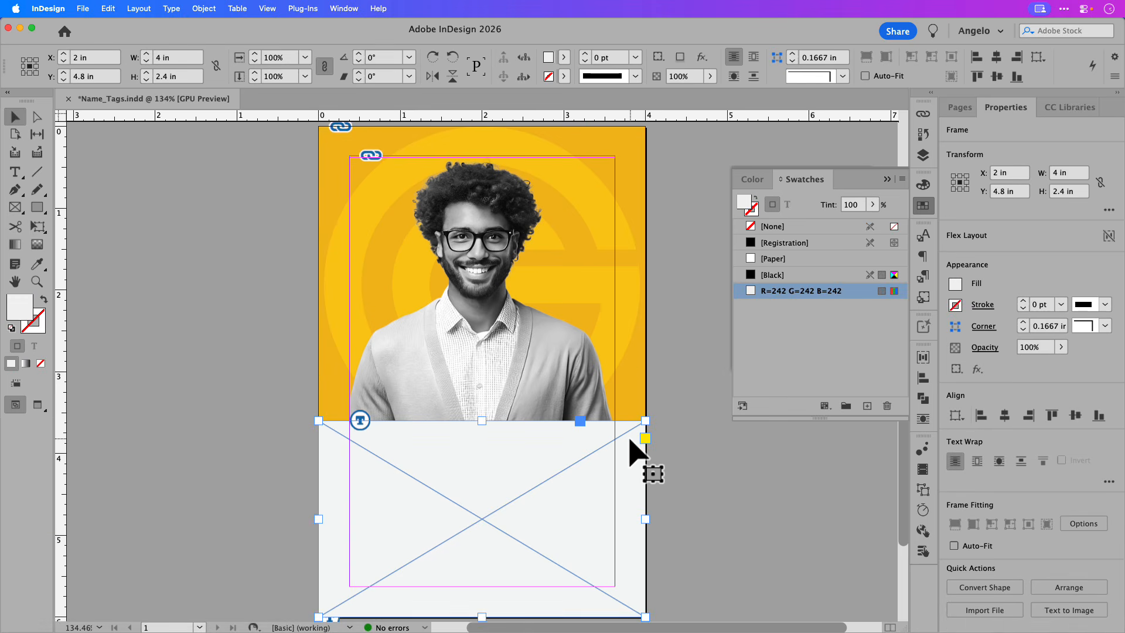
left_click(580, 404)
left_click(695, 406)
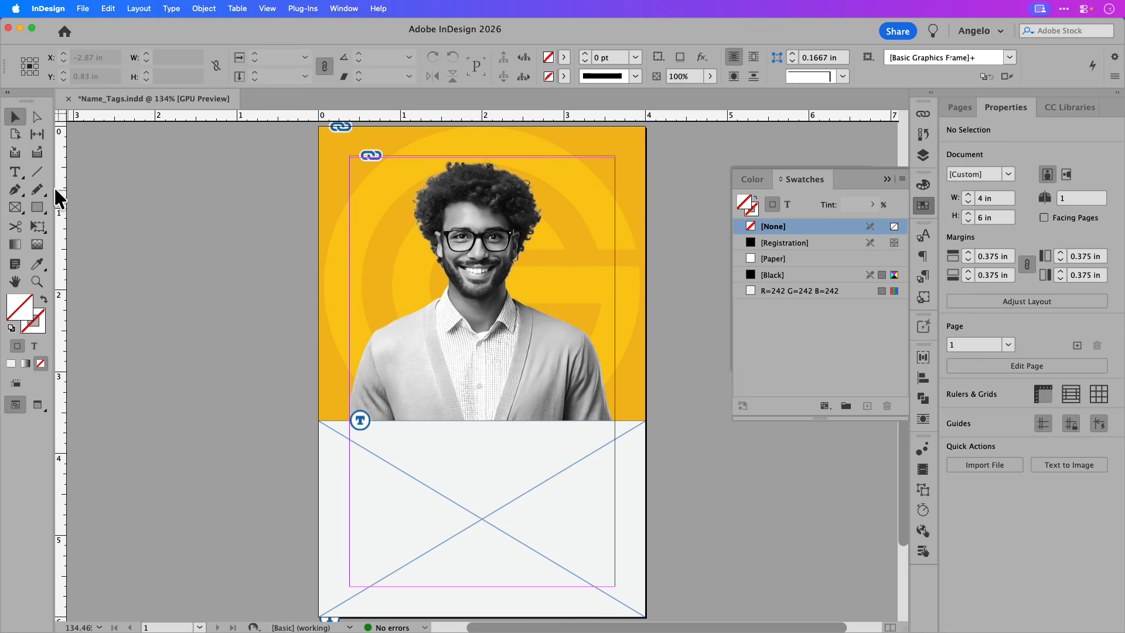
Draw a text frame about 3.25 in by 0.49 in between the margins below the portrait and paste the person's full name into it.
left_click(17, 176)
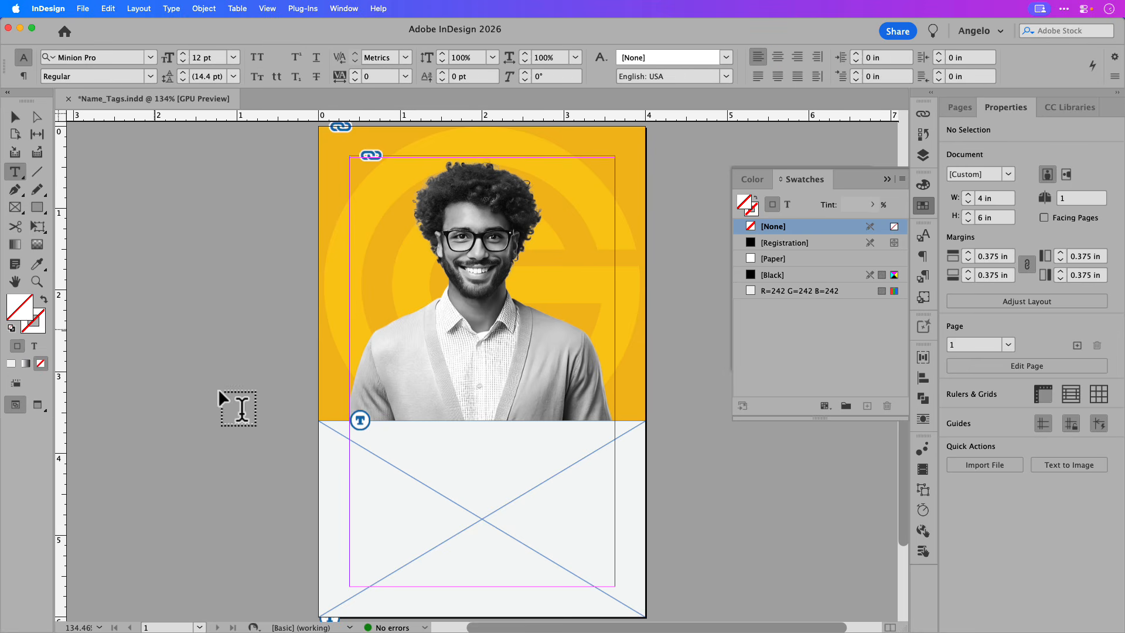
left_click_drag(350, 444, 612, 485)
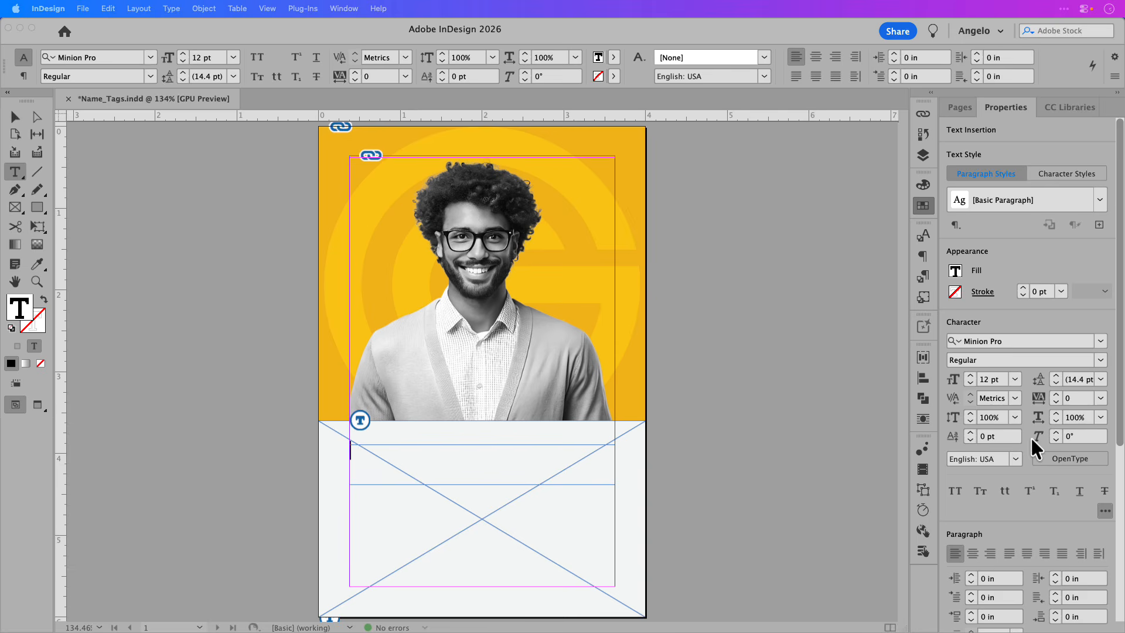
left_click(423, 457)
key("super+v")
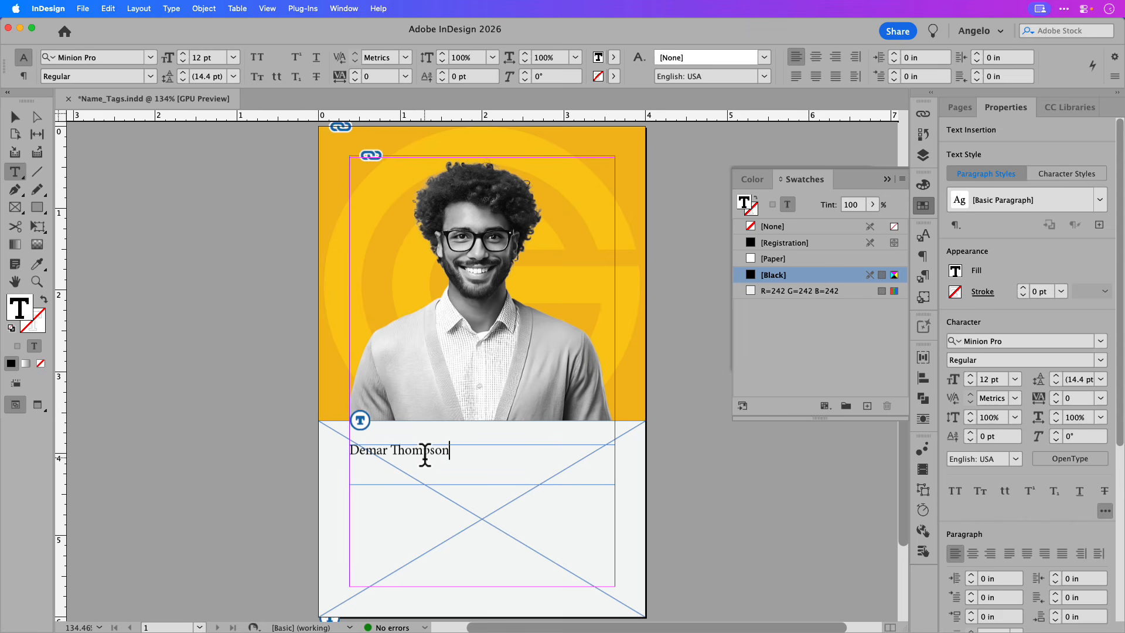
Apply the Main Name paragraph style to all of the name text.
key("super")
key("super+a")
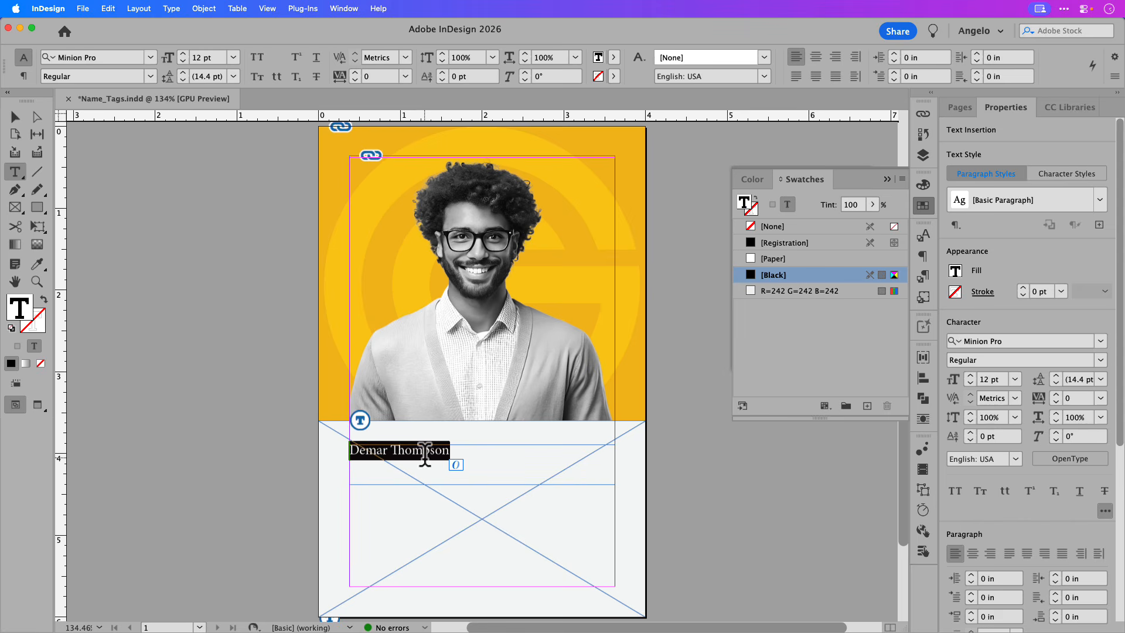
left_click(923, 274)
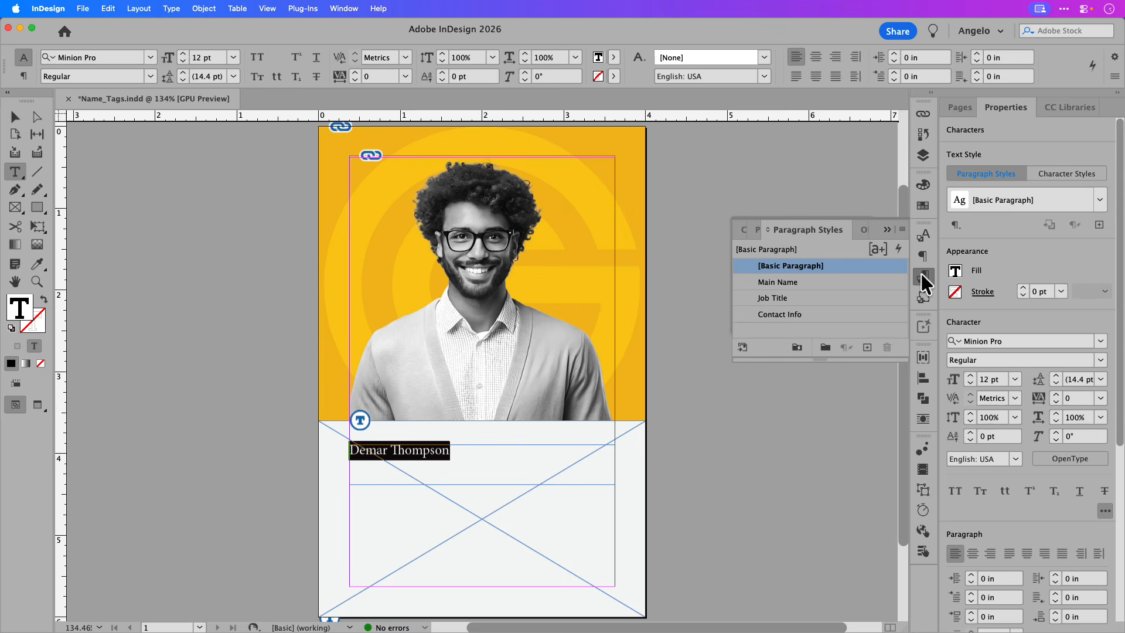
left_click(793, 284)
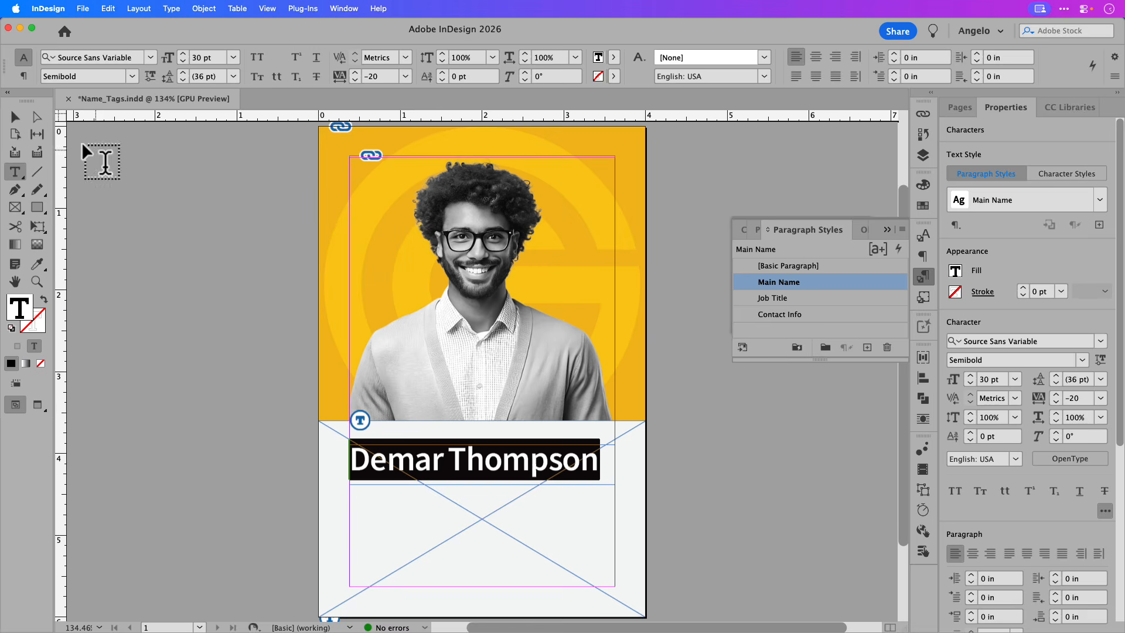
Shorten the name text frame to about 0.31 in high by raising its bottom edge, leaving nothing selected.
left_click(15, 118)
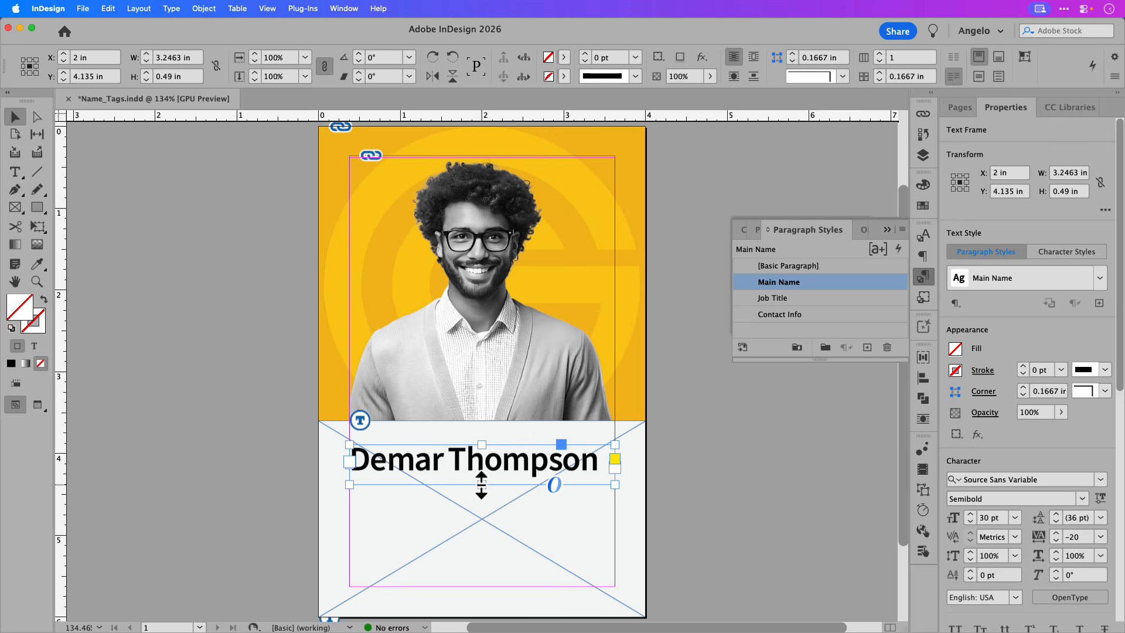
left_click_drag(481, 486, 481, 469)
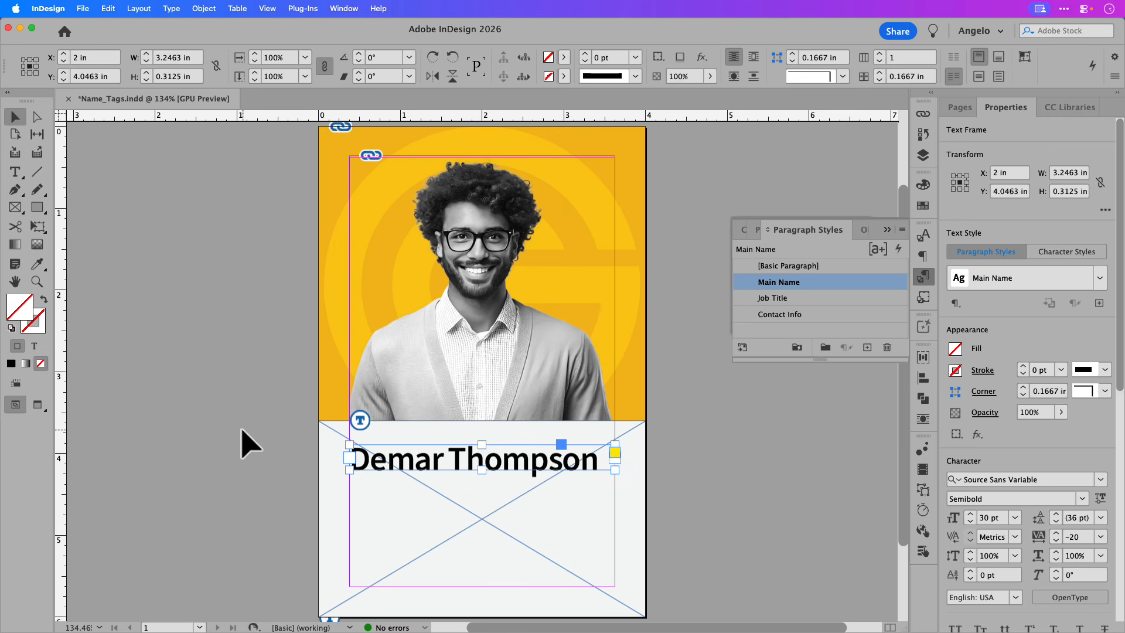
left_click(263, 448)
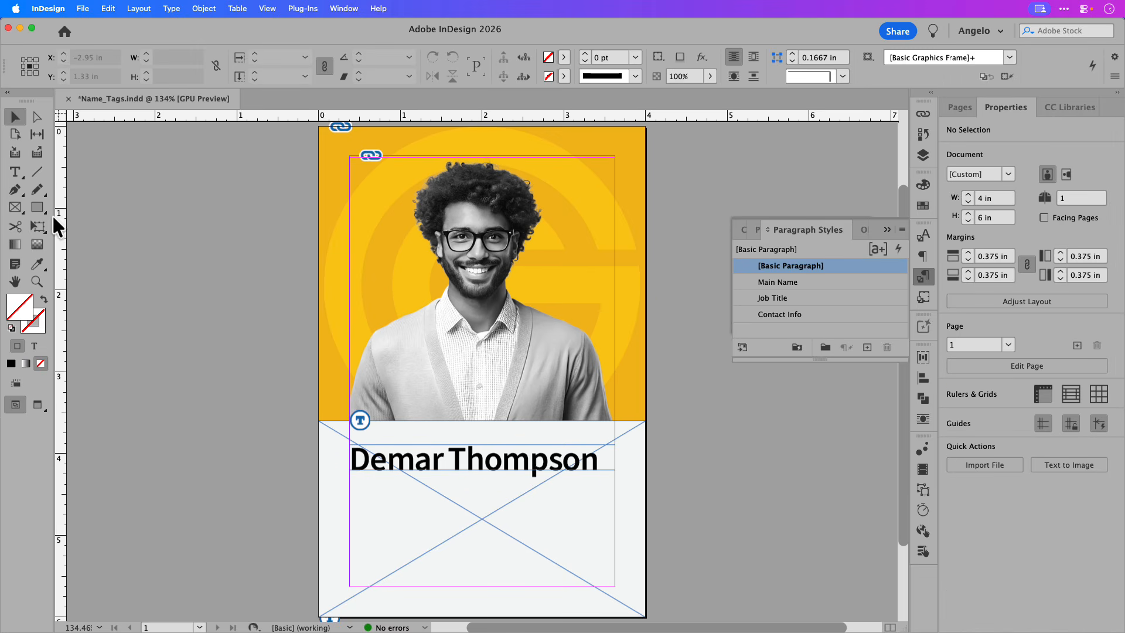
Draw a second text frame about 3.25 in by 0.31 in just below the name and enter DIRECTOR OF TECHNOLOGY in it.
key("t")
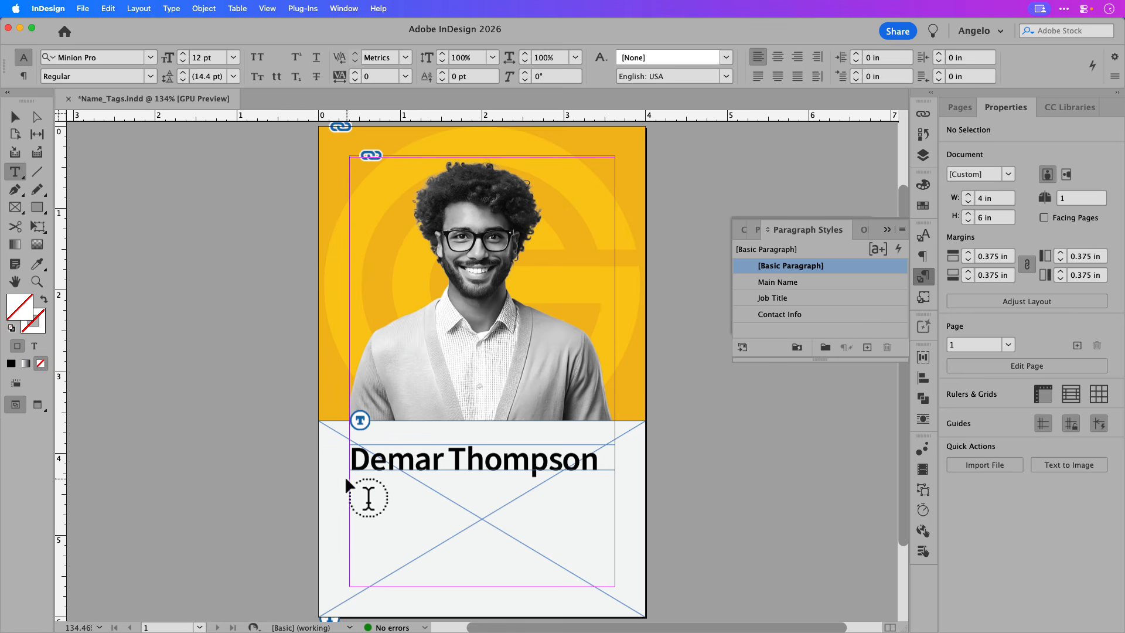
left_click_drag(350, 480, 615, 506)
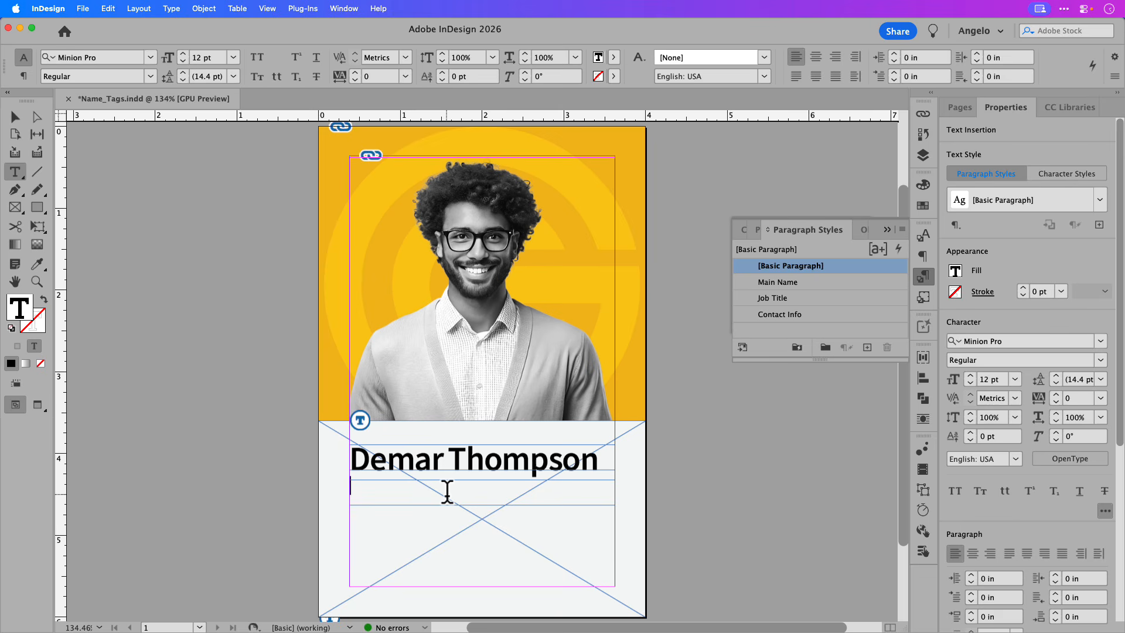
key("super+Tab")
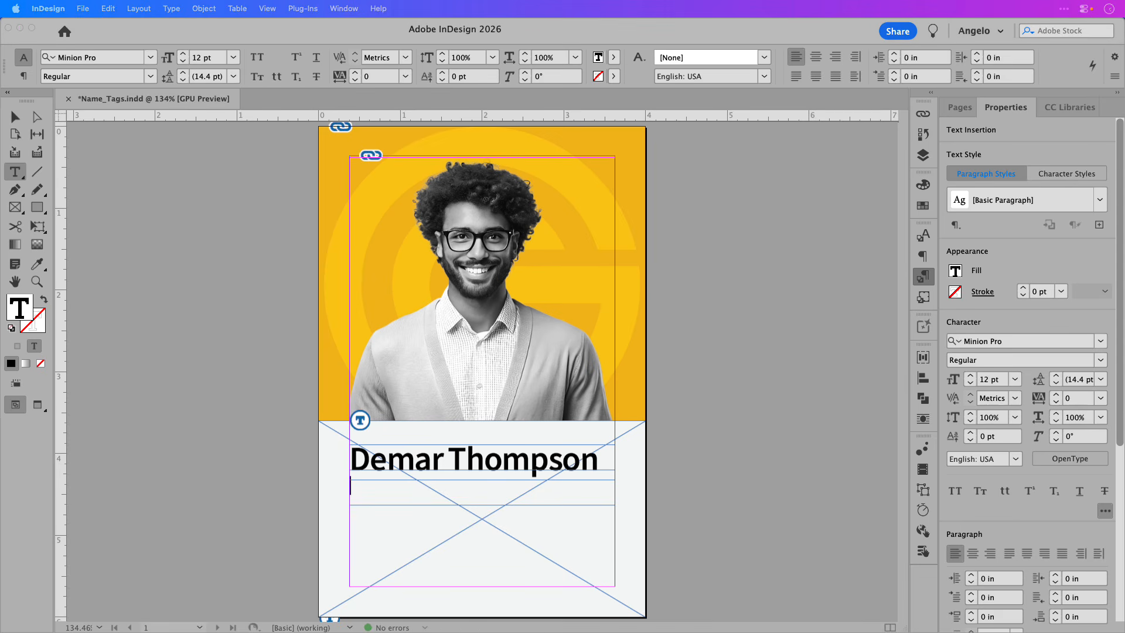
key("super+Tab")
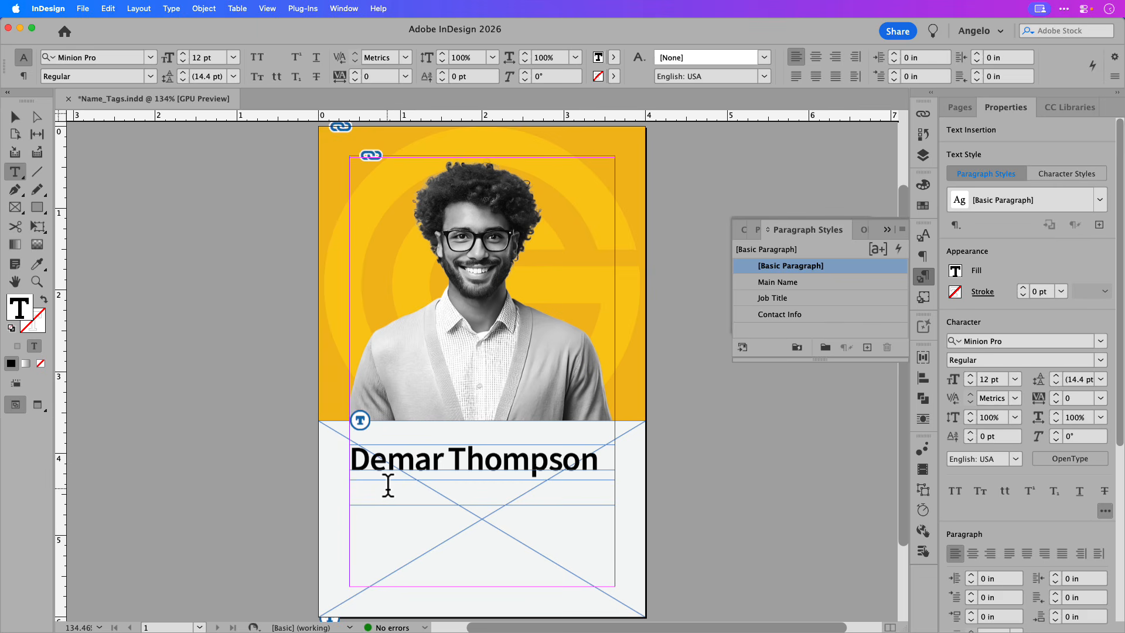
type("DIRECTOR OF TECHNOLOGY")
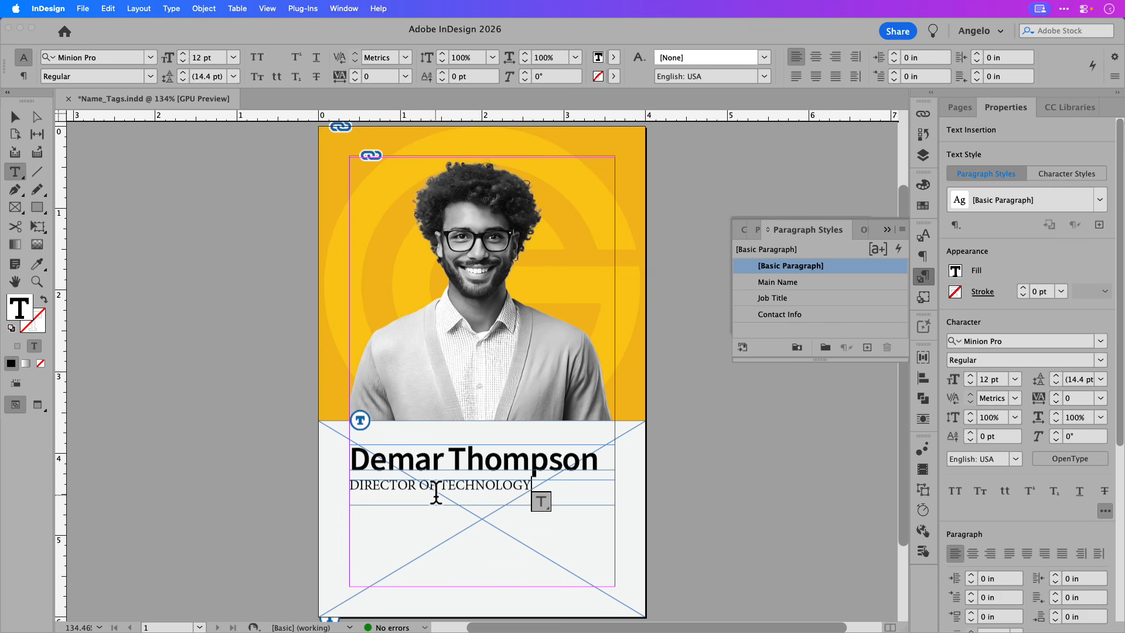
Apply the Job Title paragraph style to the DIRECTOR OF TECHNOLOGY line and select its text frame.
triple_click(436, 493)
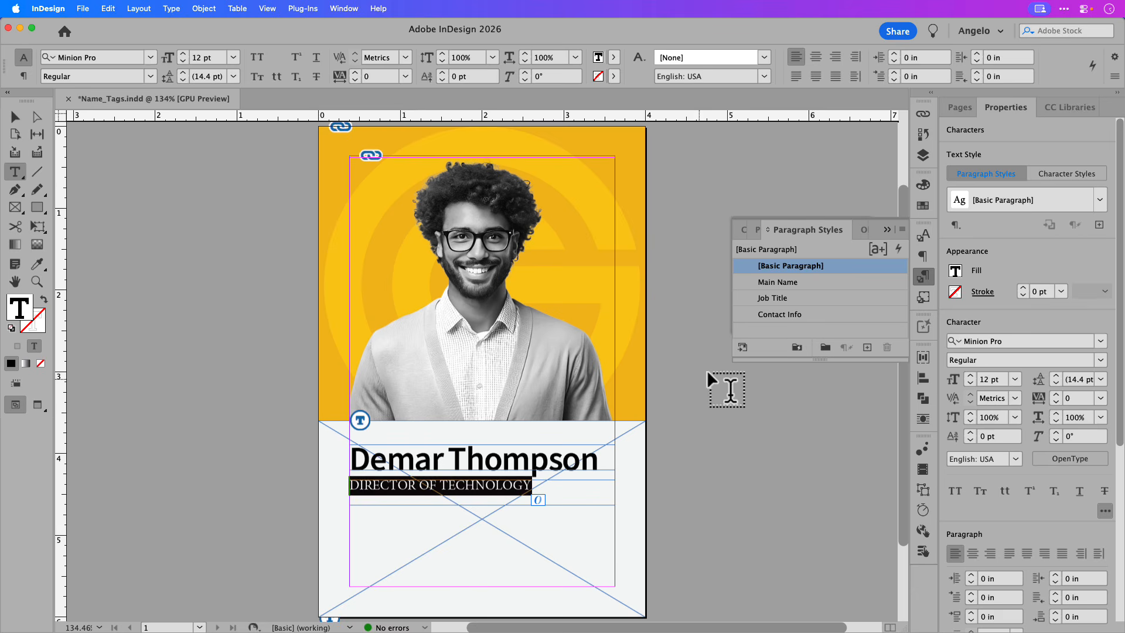
left_click(765, 299)
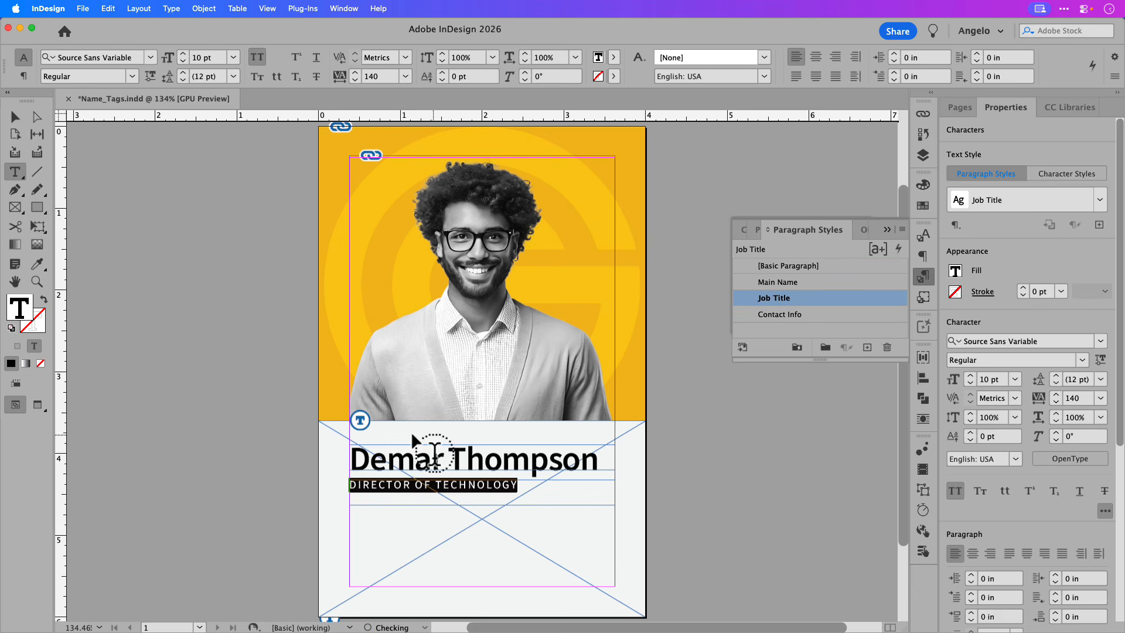
left_click(16, 121)
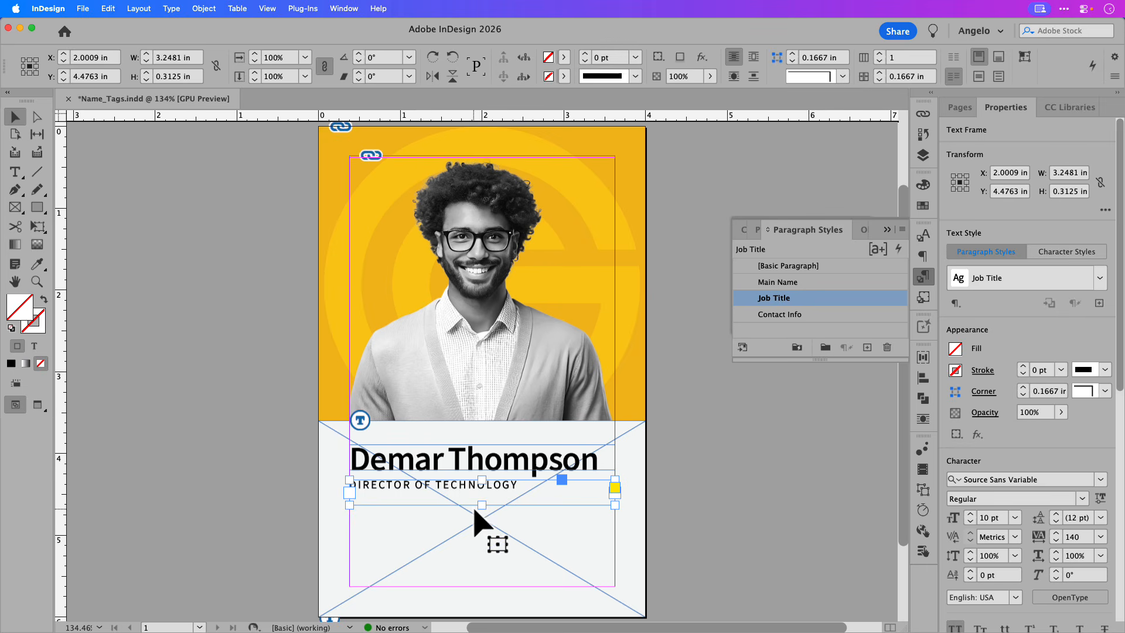
Shorten the job title text frame to about 0.10 in high by raising its bottom edge, leaving nothing selected.
left_click_drag(482, 505, 482, 484)
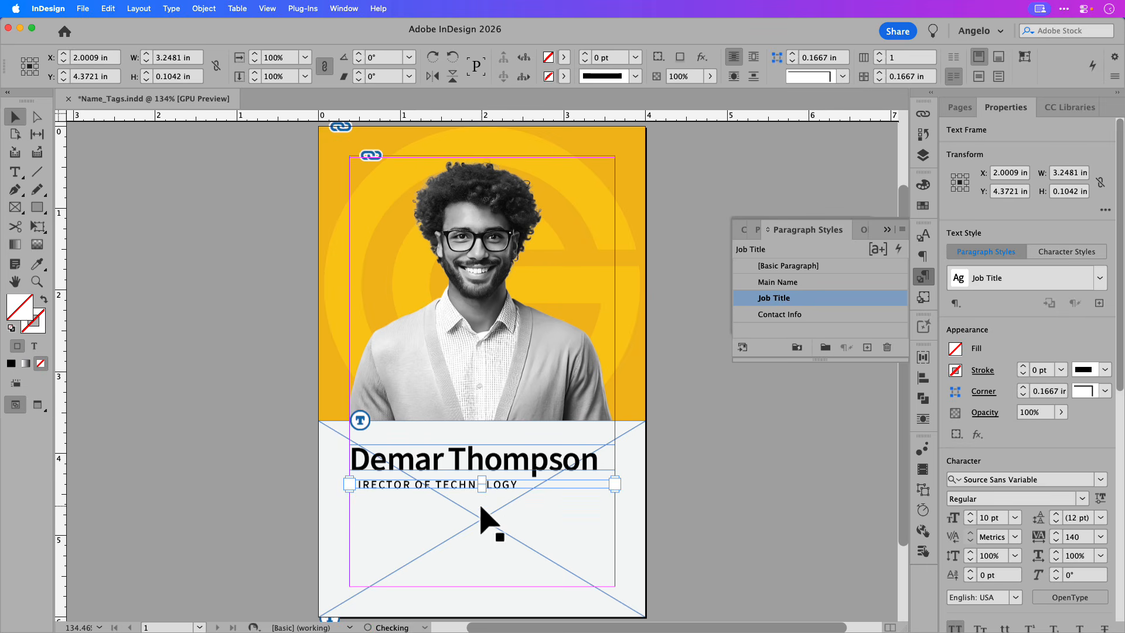
left_click(284, 483)
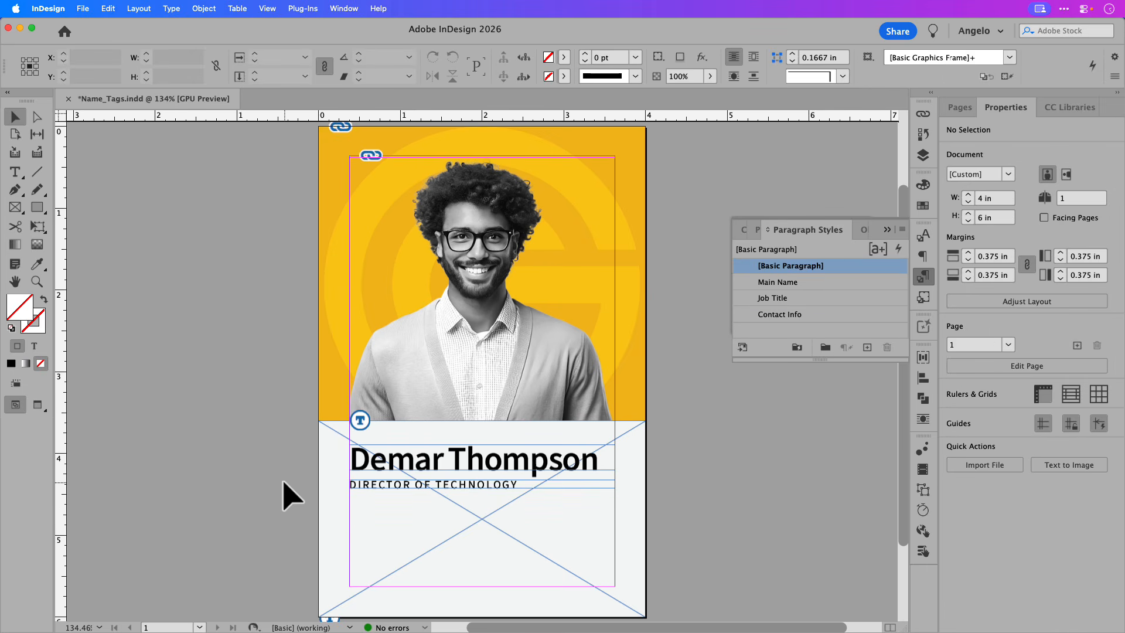
Draw a text frame about 2.38 in by 1.05 in below the job title and paste the e-mail, phone and website lines.
left_click(15, 171)
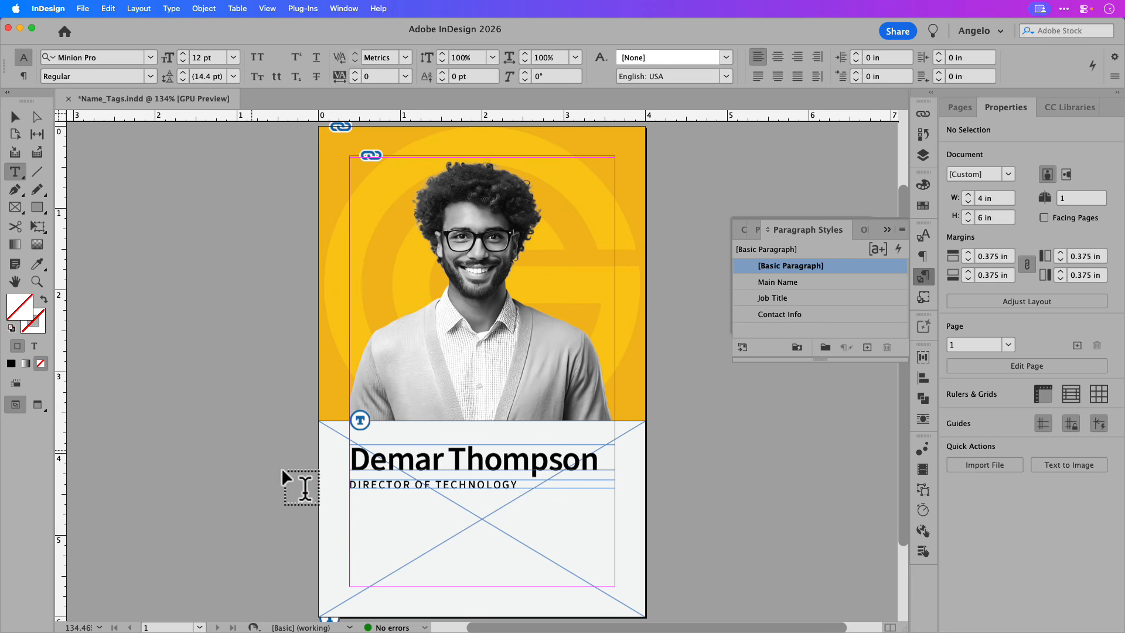
left_click_drag(350, 501, 543, 586)
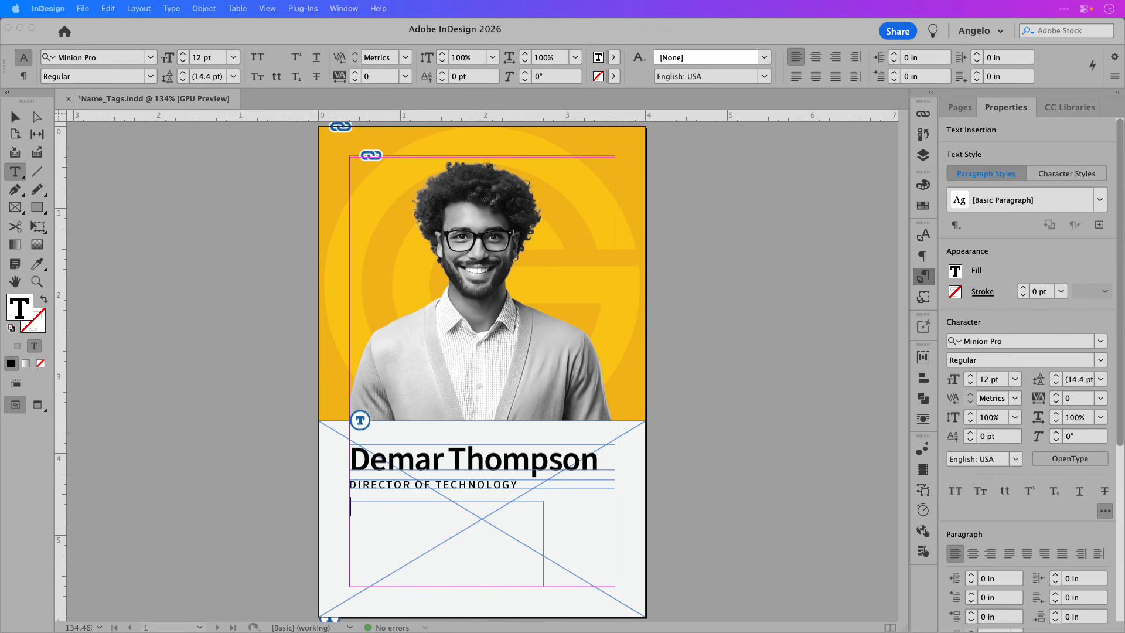
left_click(405, 529)
key("super+v")
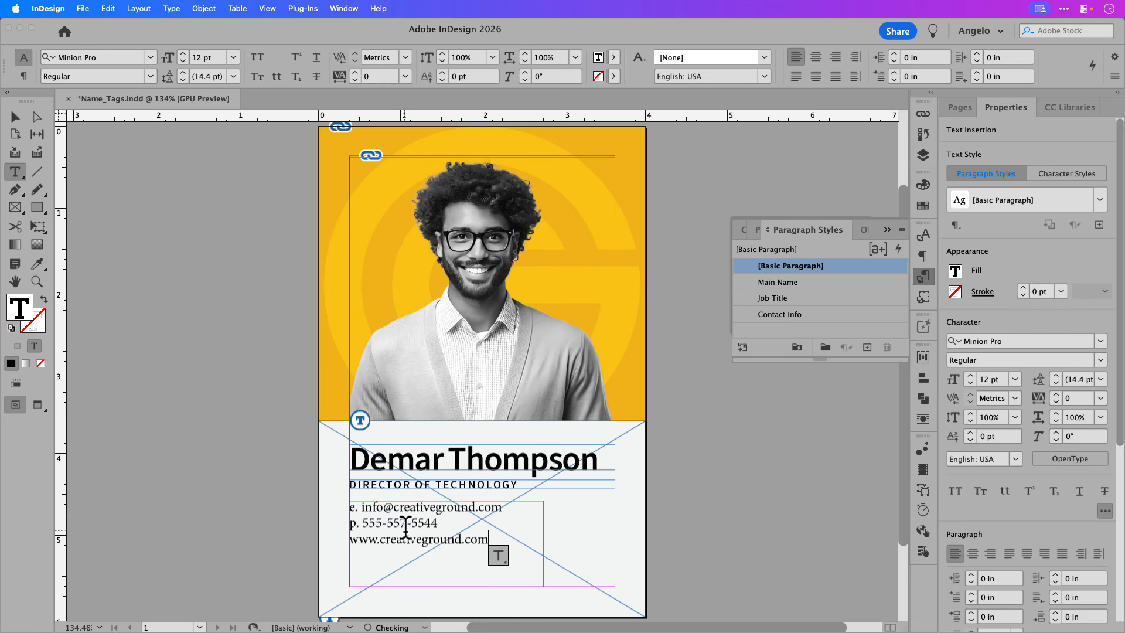
Apply the Contact Info paragraph style to all of the contact text.
key("super+a")
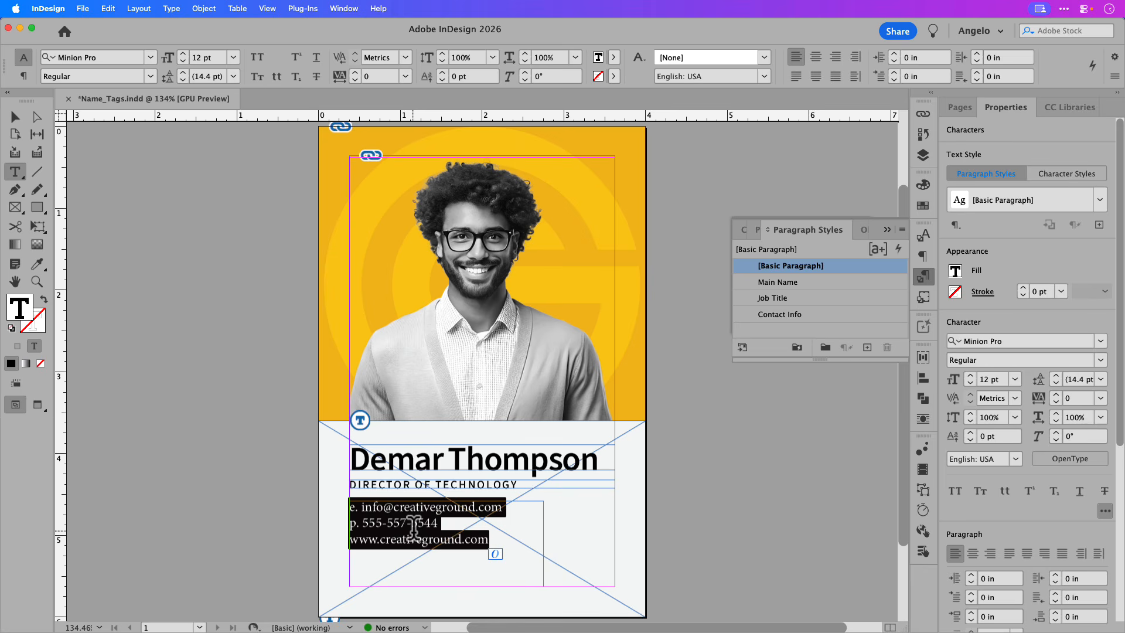
left_click(764, 315)
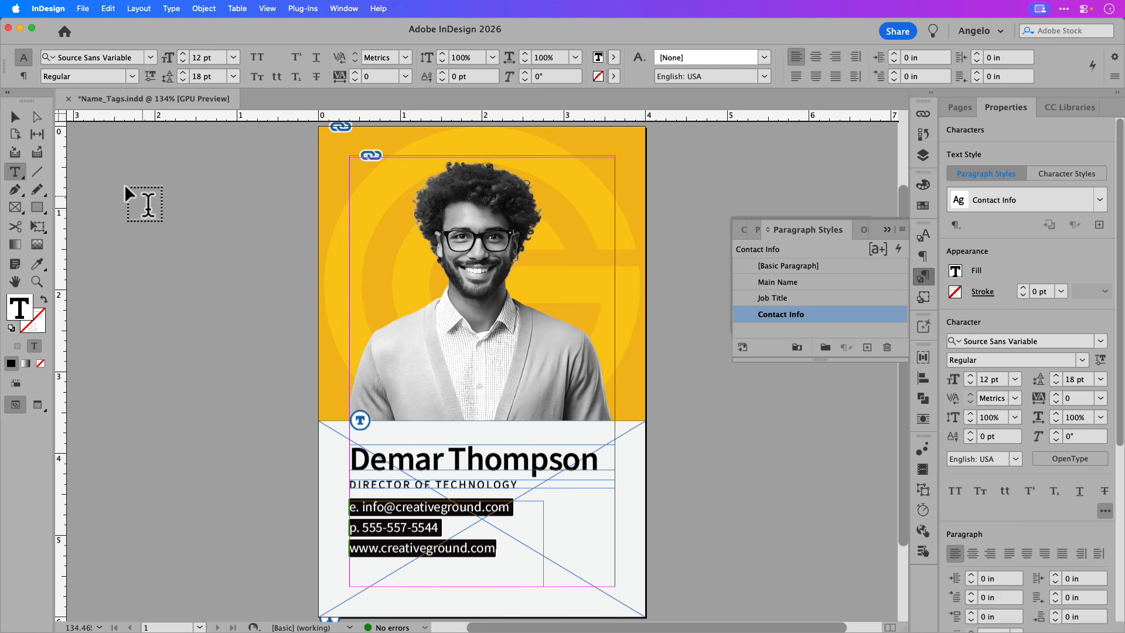
Shorten the contact text frame to about 0.63 in high by lowering its top edge, leaving nothing selected.
left_click(16, 118)
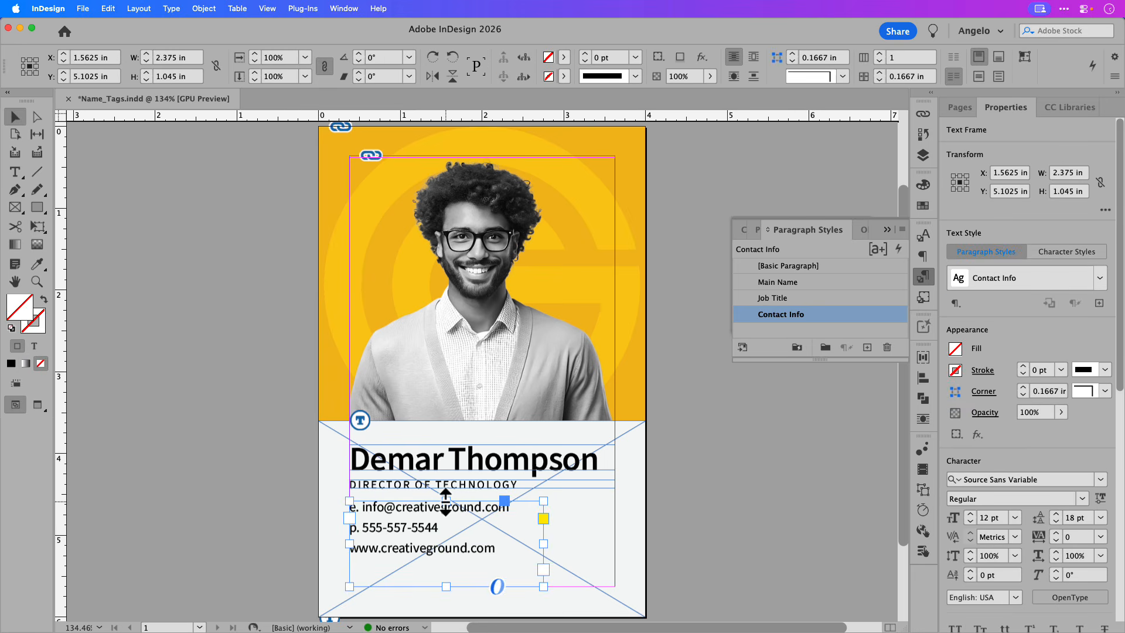
left_click_drag(445, 501, 445, 535)
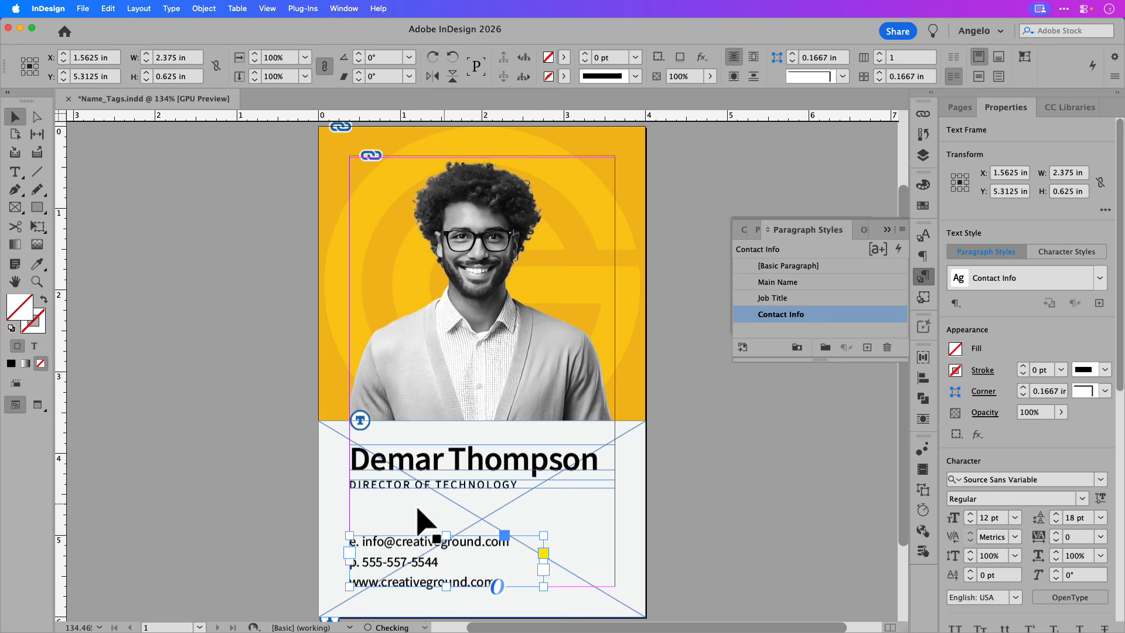
left_click(277, 489)
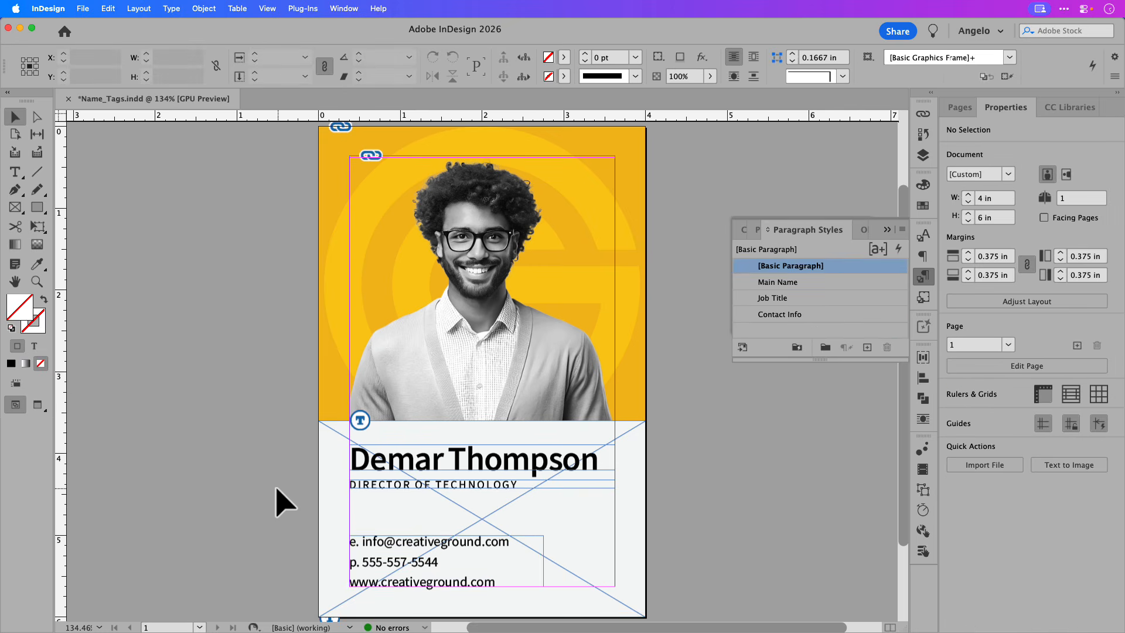
Preview the tag without guides and move the name and job title frames together slightly down.
key("w")
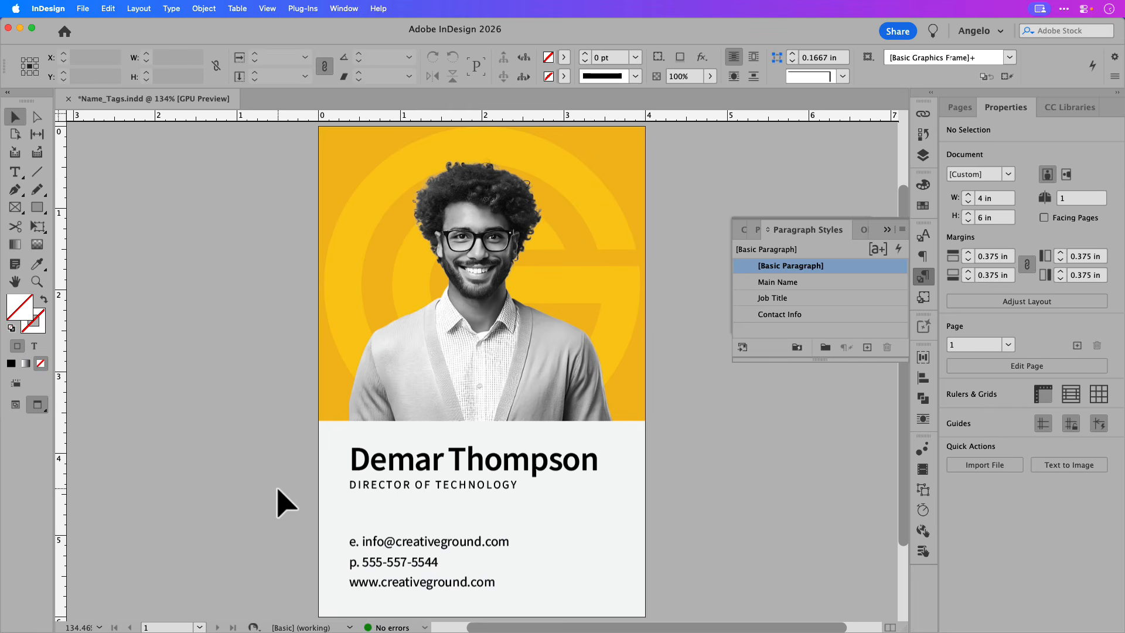
left_click(389, 485)
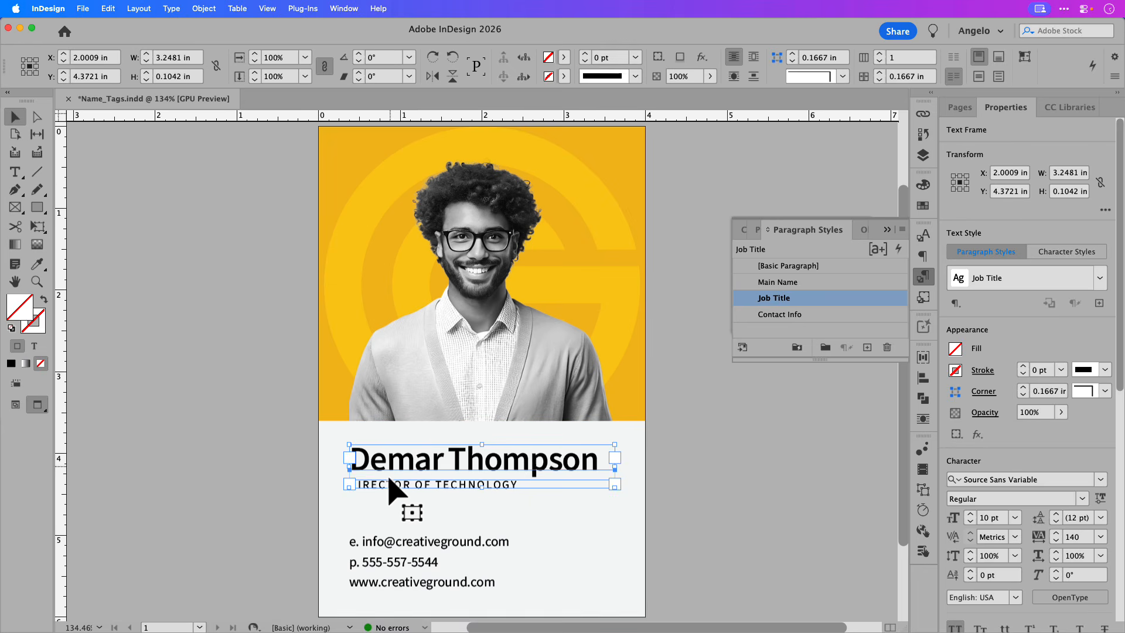
left_click(390, 460, "shift")
left_click_drag(390, 460, 404, 499)
left_click(402, 513)
left_click(297, 502)
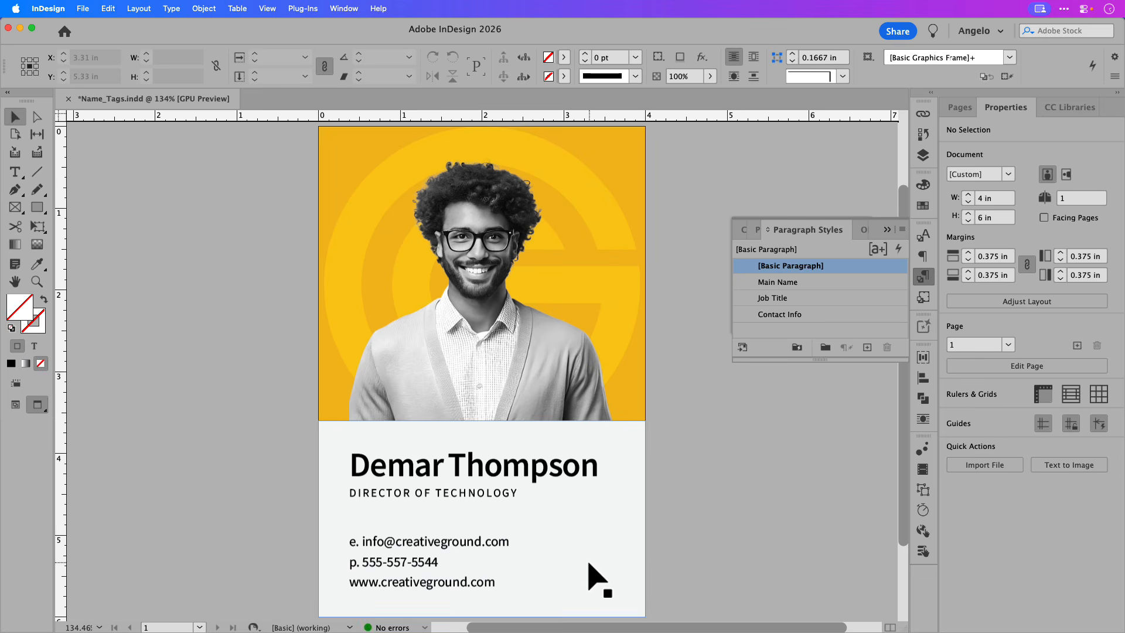
Place the orange logo image beside the contact text at about 0.85 in by 0.81 in and lower it to the bottom margin.
key("w")
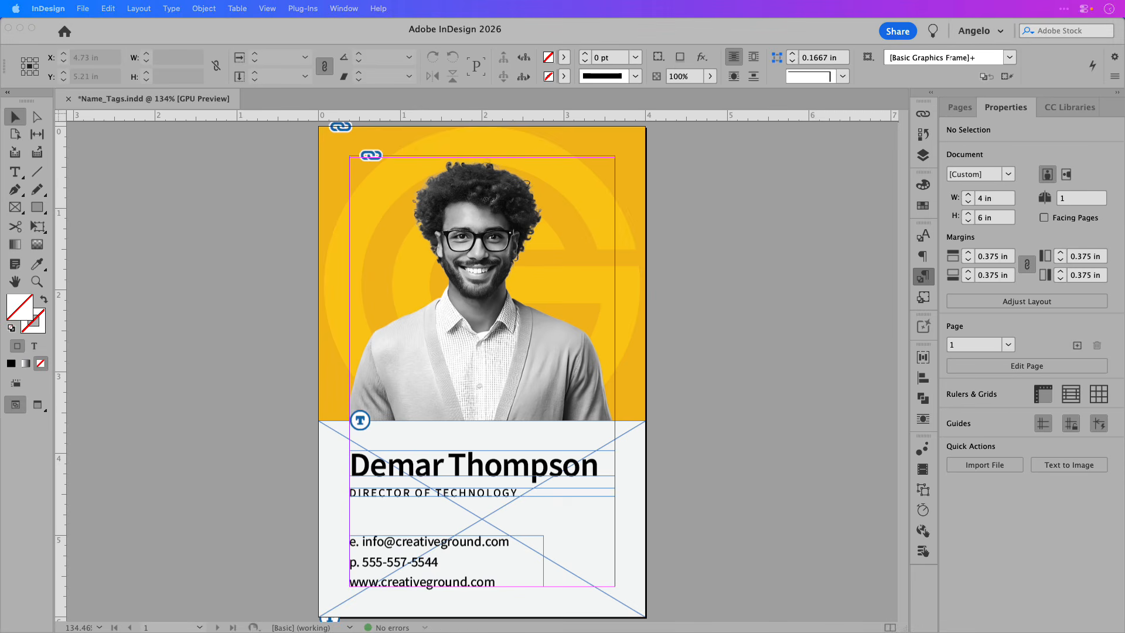
left_click_drag(1124, 375, 762, 344)
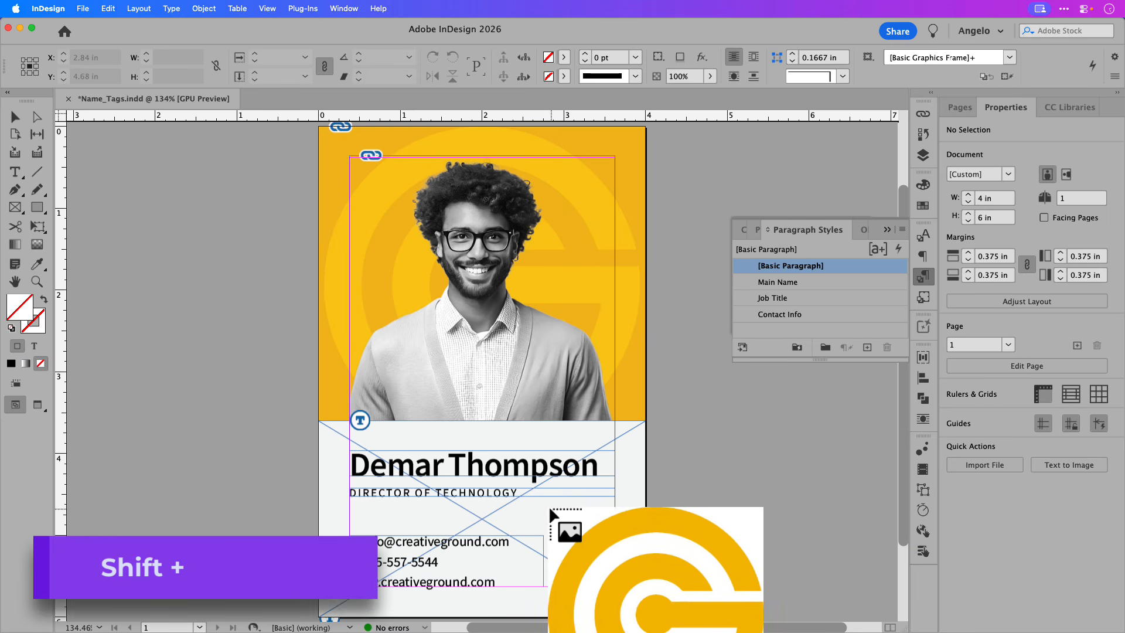
mouse_move(549, 507)
left_mouse_down()
mouse_move(634, 577)
mouse_move(607, 567)
mouse_move(620, 575)
left_mouse_up()
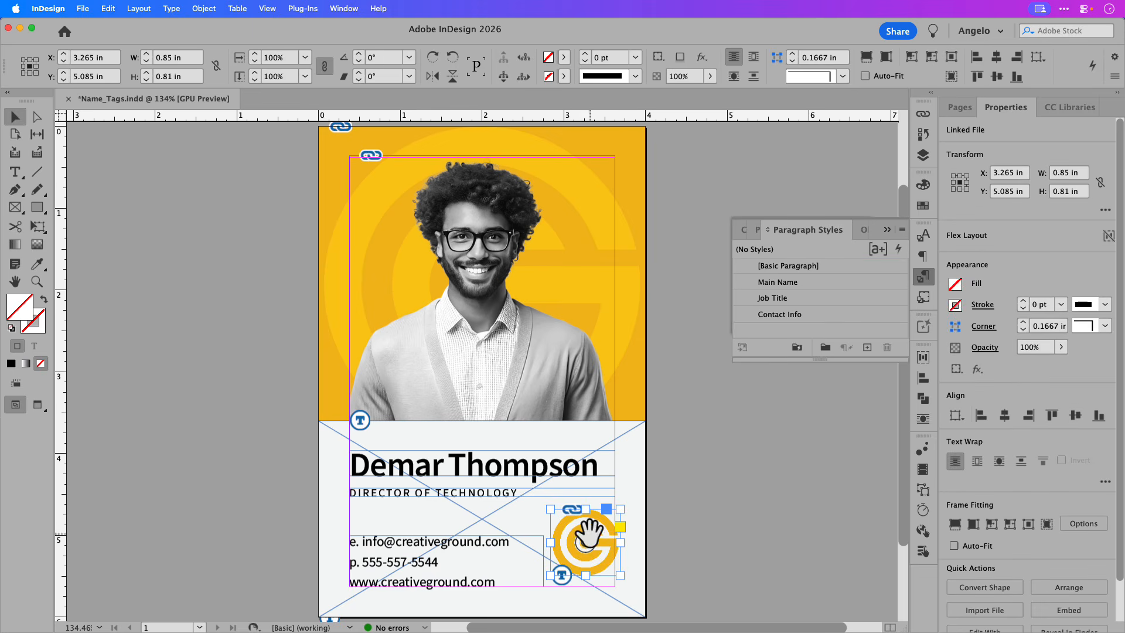
left_click_drag(609, 538, 609, 549)
left_click(706, 566)
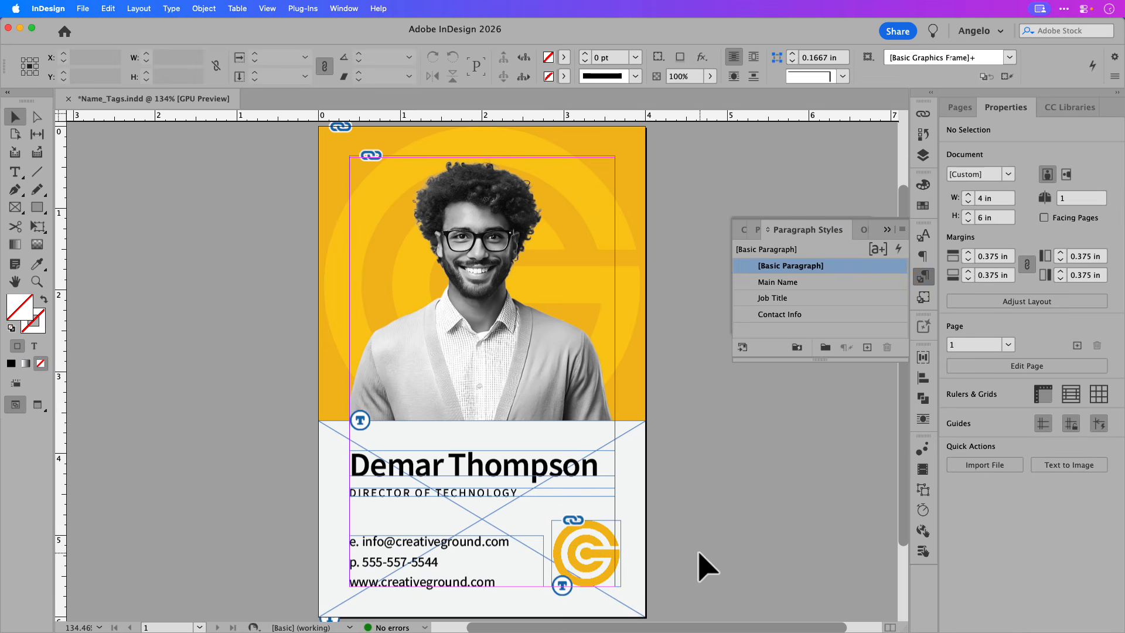
Shift the logo horizontally to X 3.2 in, against the page's right margin, and preview the tag without guides.
key("w")
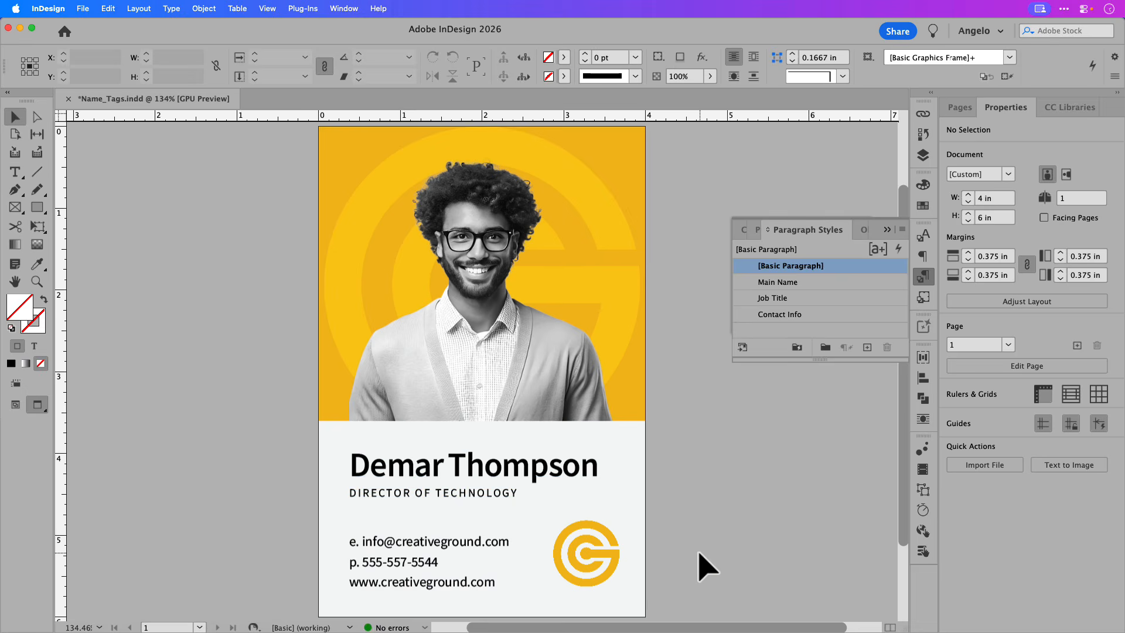
key("w")
left_click(607, 577)
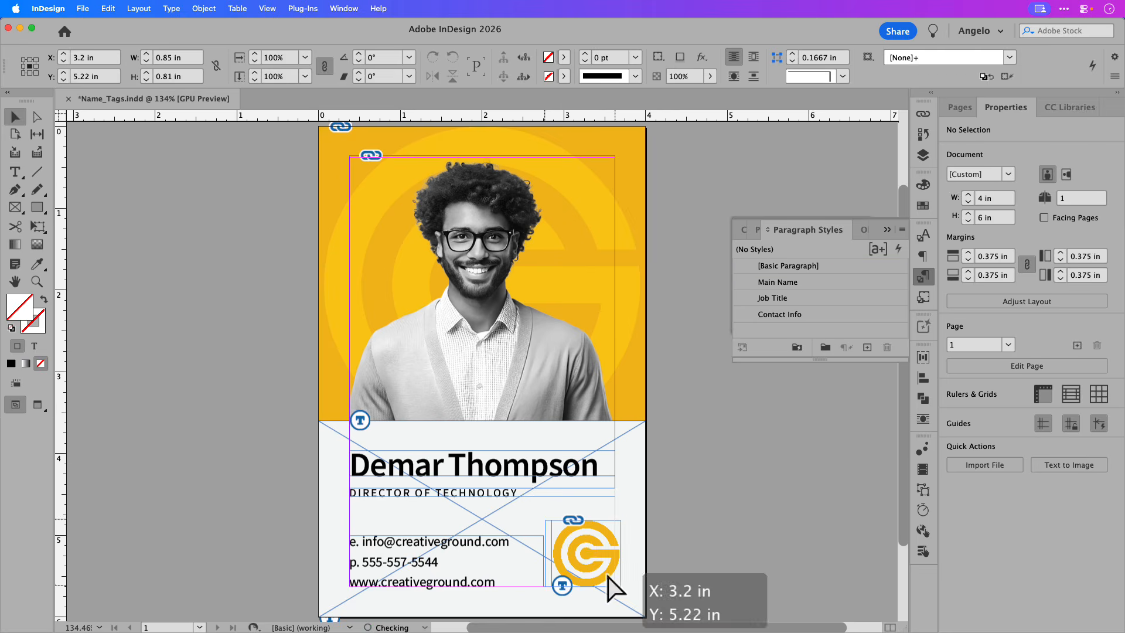
left_click(692, 575)
key("w")
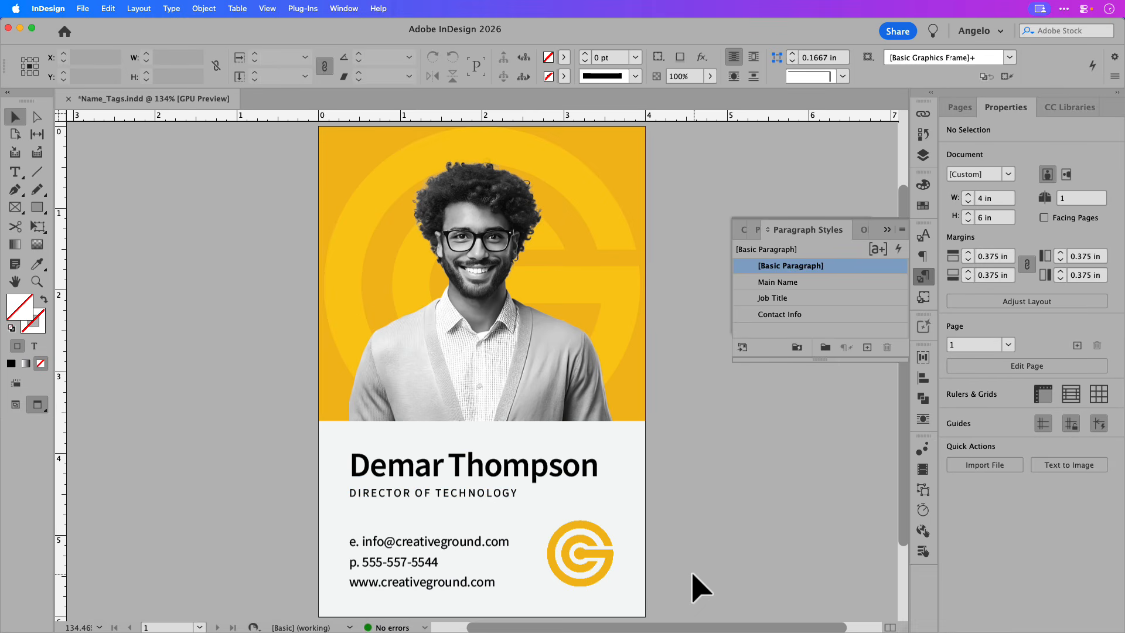
Move the job title frame slightly down to about Y 4.54 in to widen the gap below the name.
left_click(488, 495)
left_click_drag(487, 497, 495, 503)
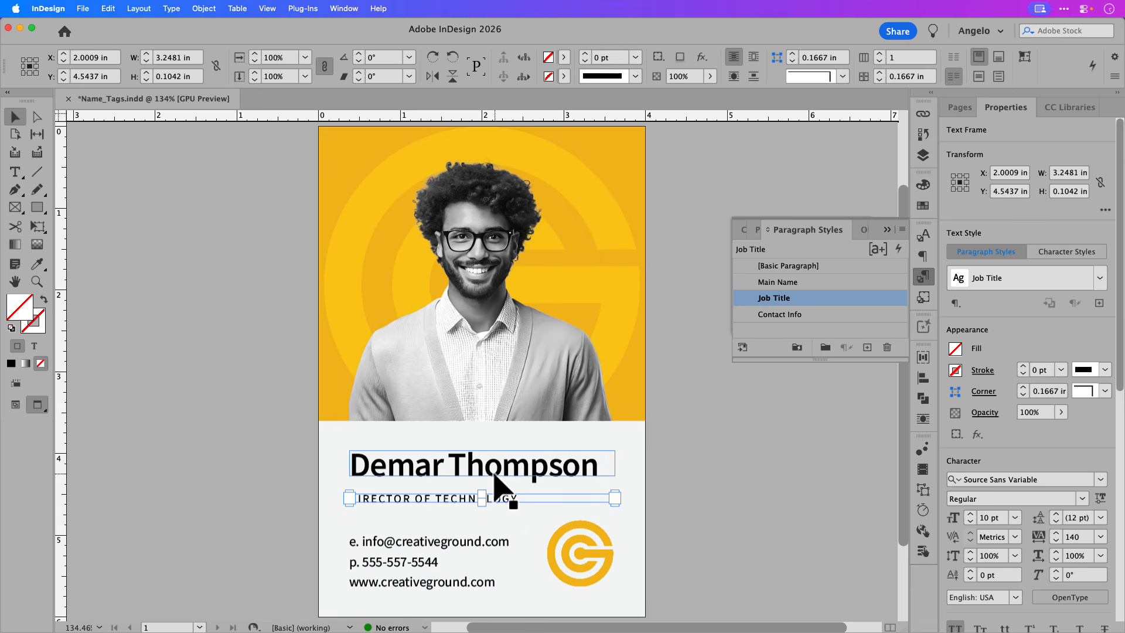
left_click(495, 478)
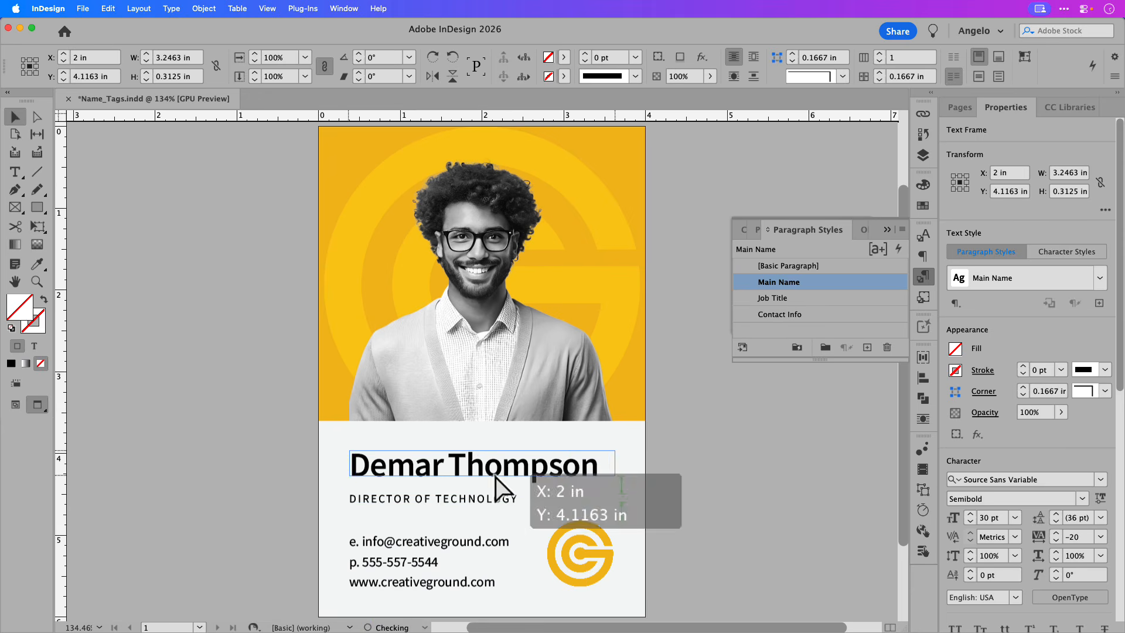
left_click(653, 529)
Enlarge the logo proportionally to about 0.98 in by 0.93 in and lower it slightly to about Y 5.20 in.
left_click(604, 548)
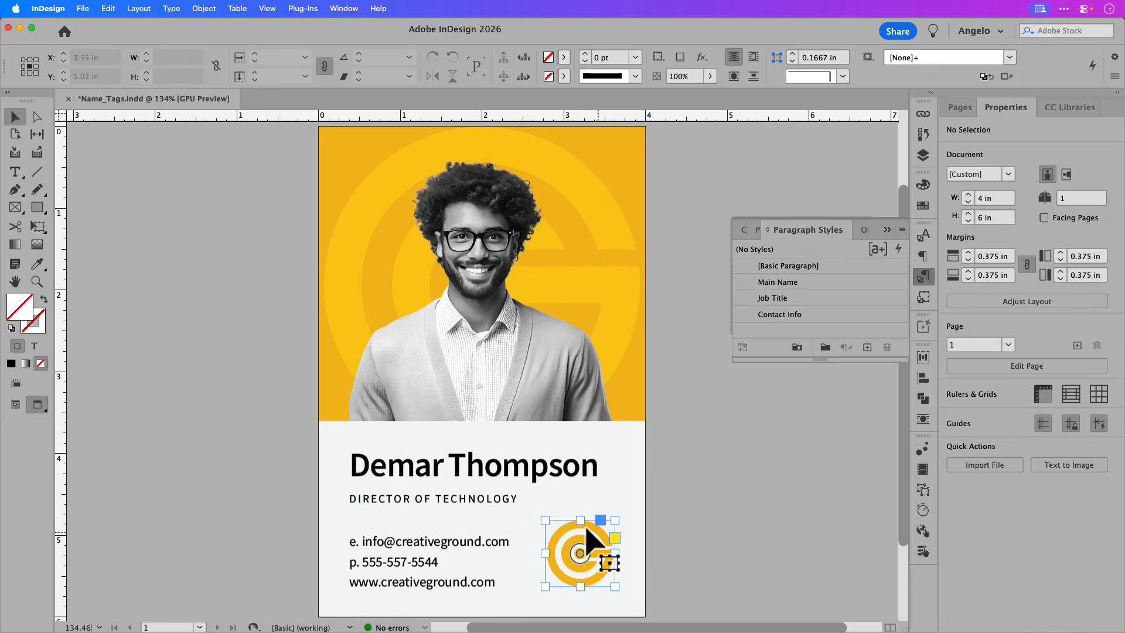
left_click_drag(581, 520, 580, 510)
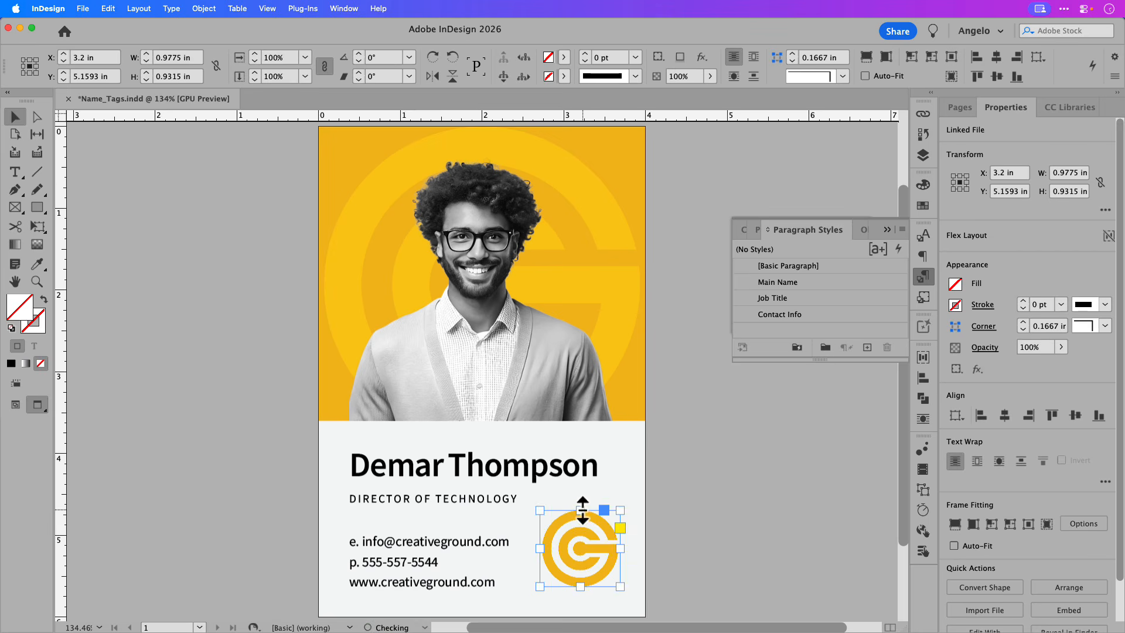
left_click(676, 537)
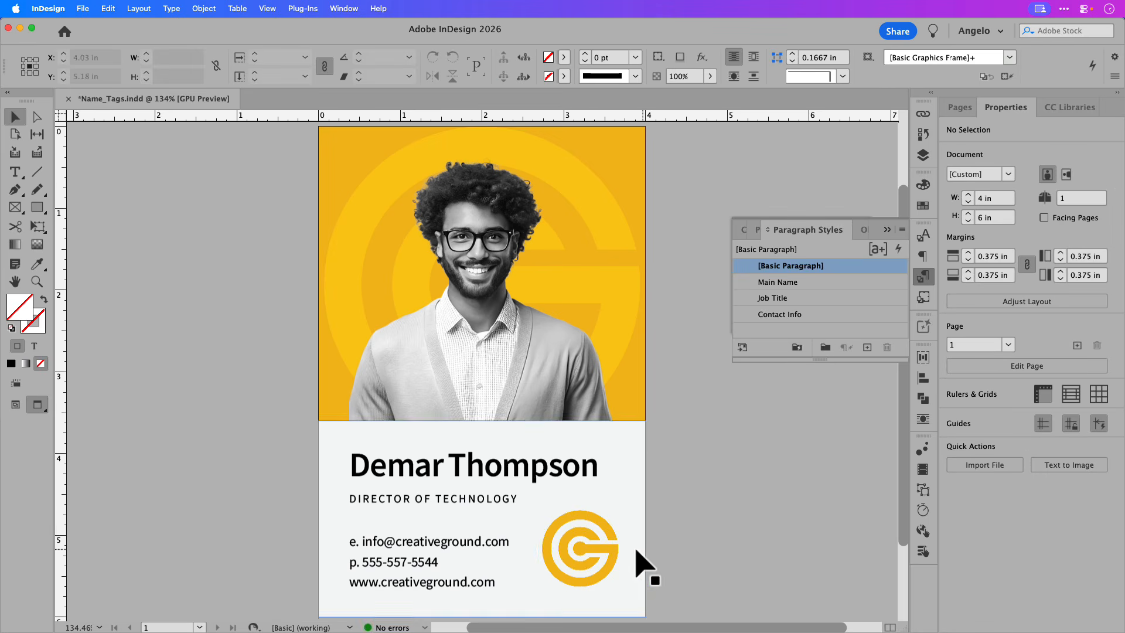
left_click(613, 548)
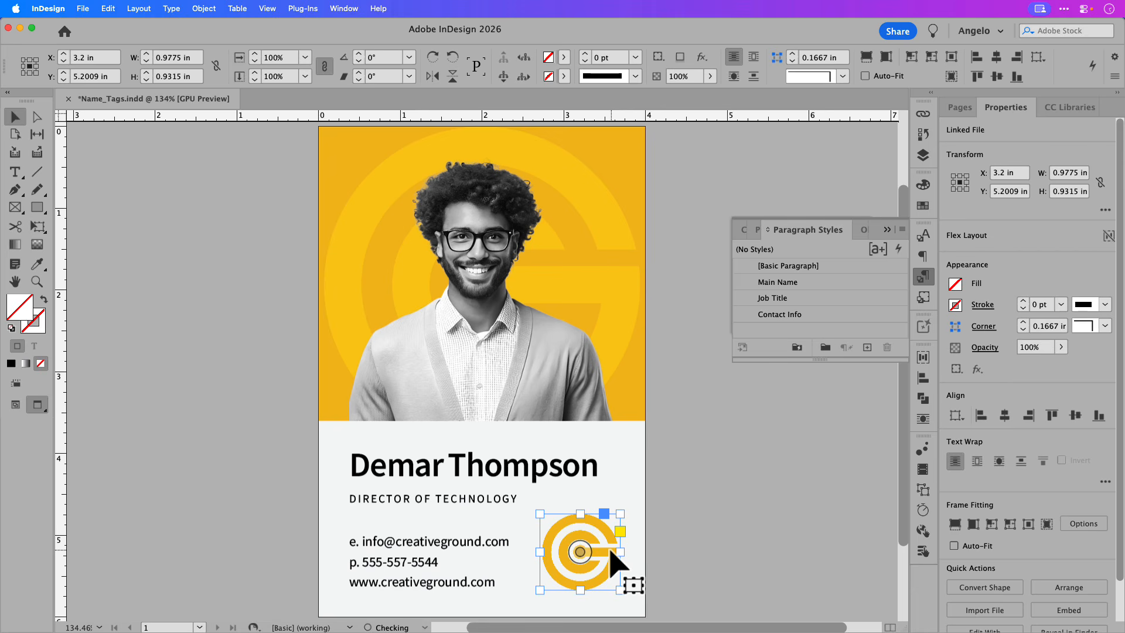
left_click(713, 544)
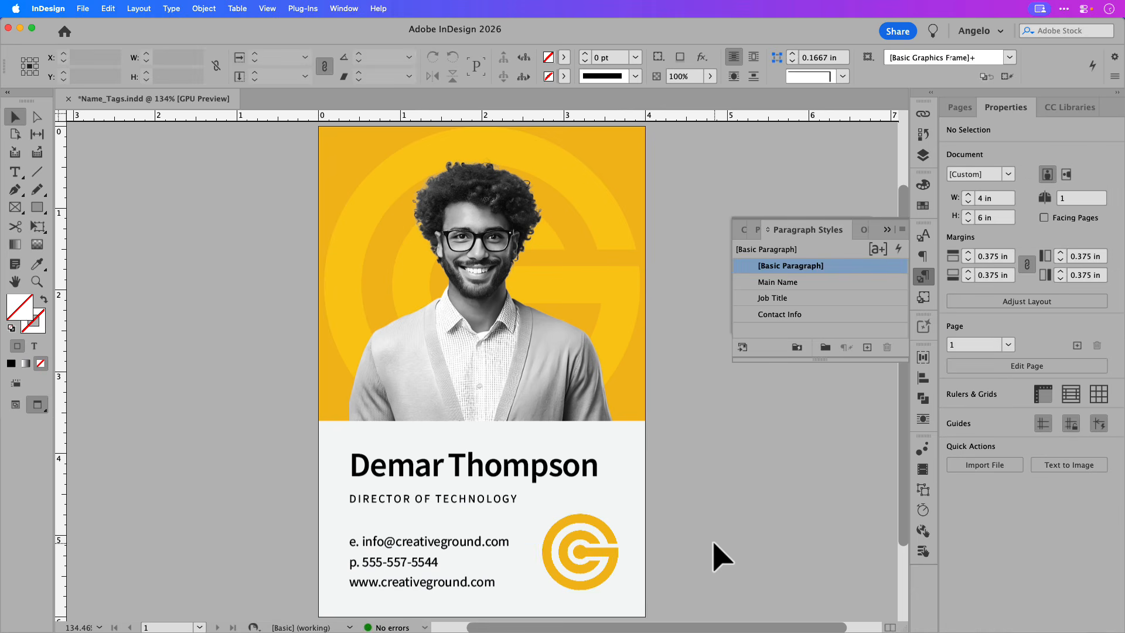
Return to the normal view and delete the portrait image from its frame, keeping the empty frame.
key("w")
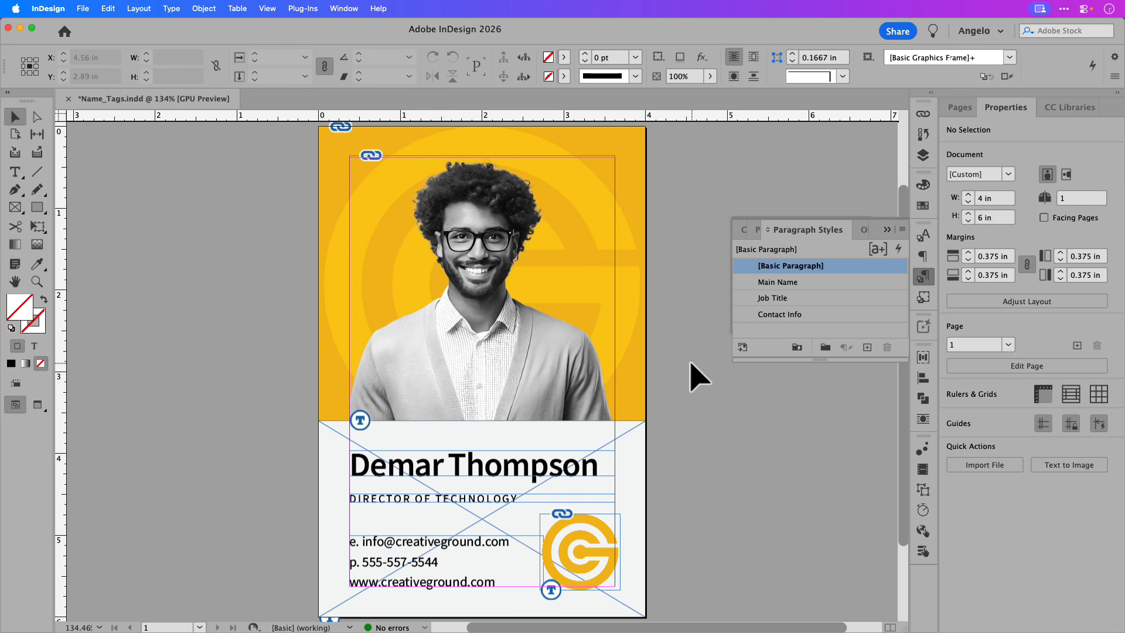
left_click(480, 289)
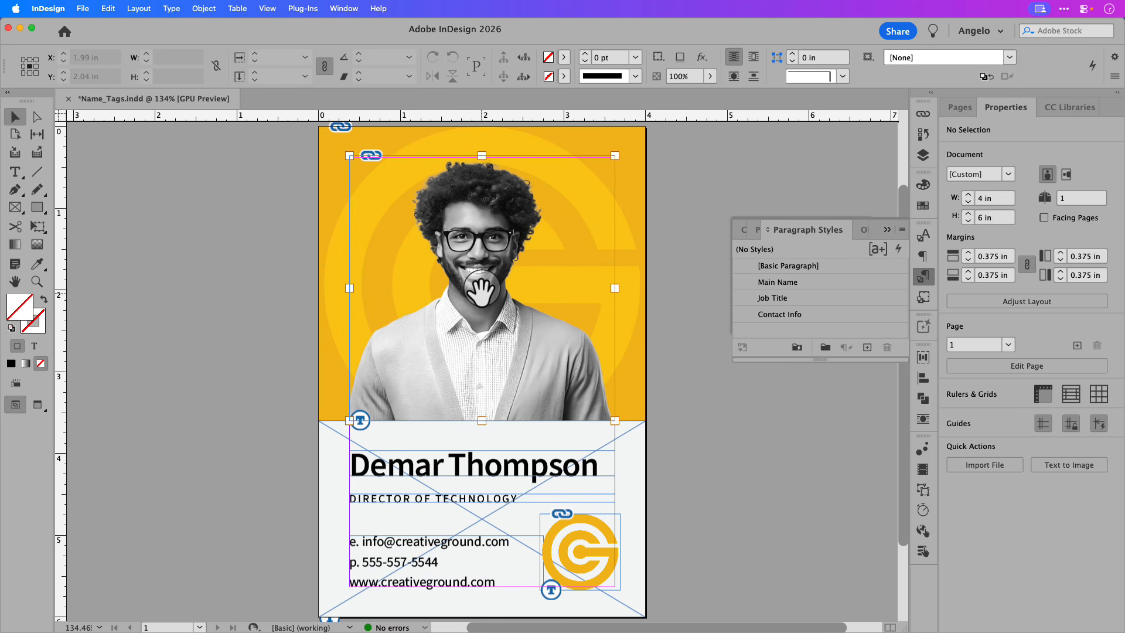
left_click(481, 288)
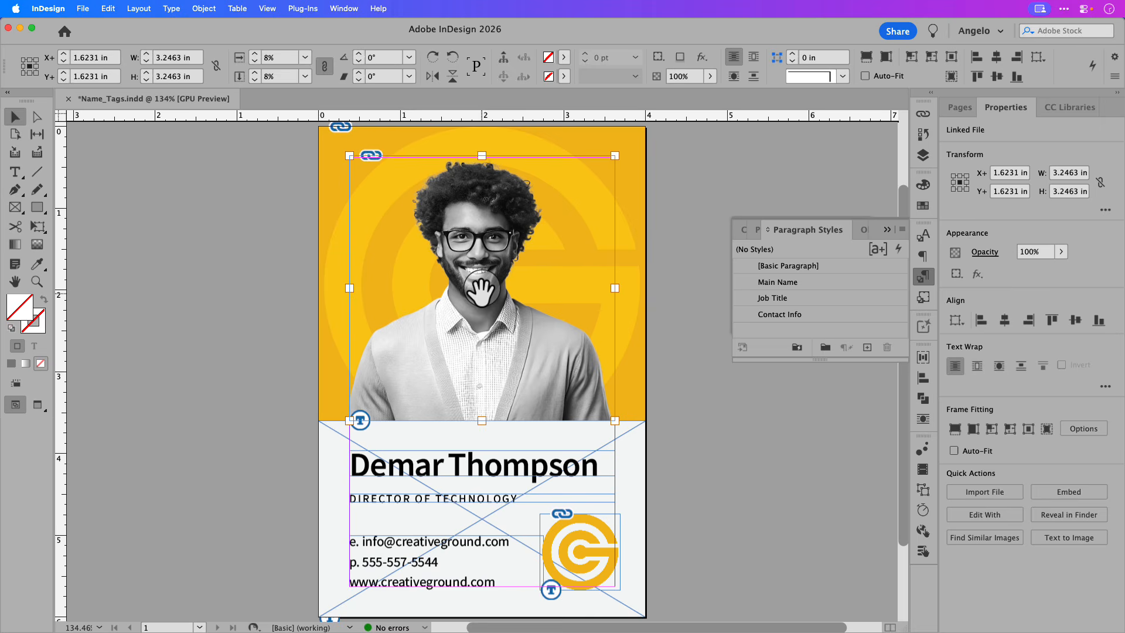
key("Delete")
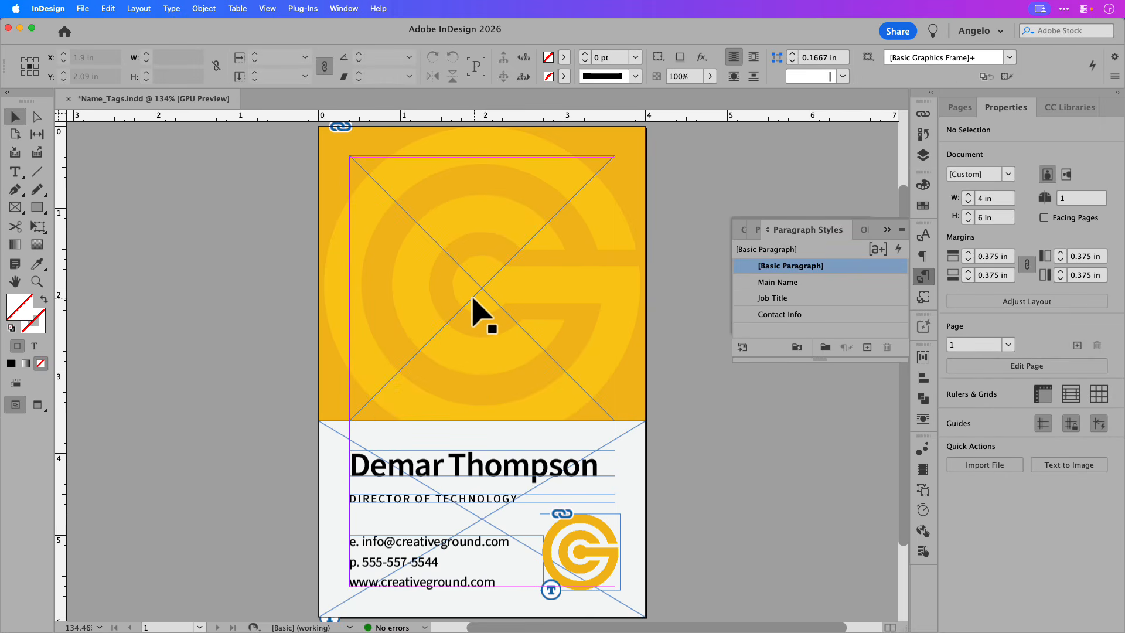
left_click(474, 299)
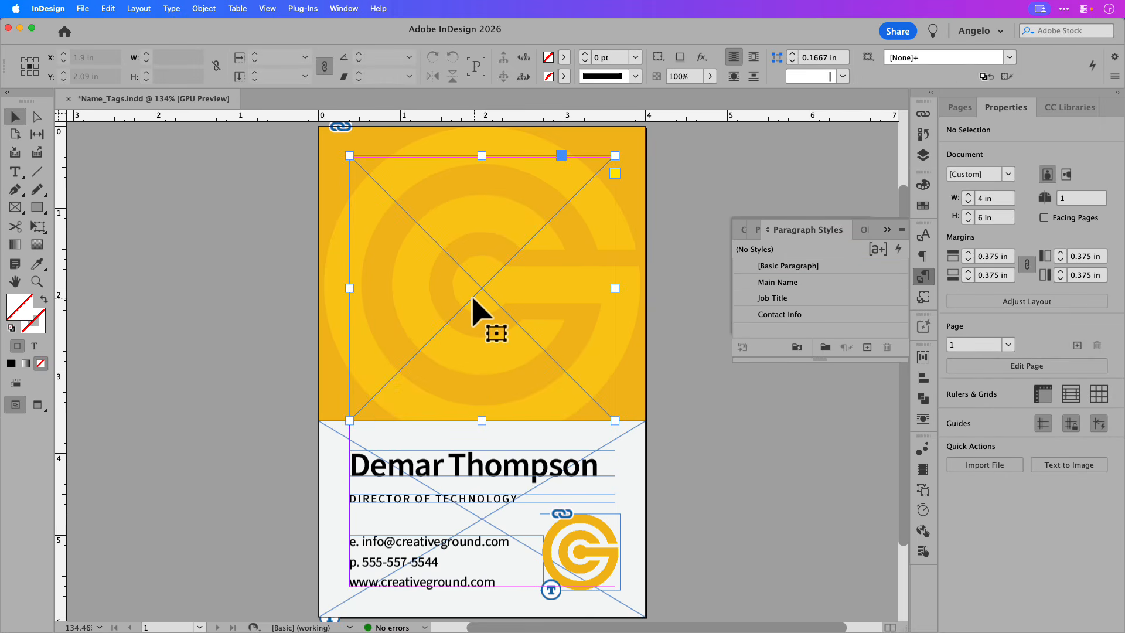
left_click(680, 339)
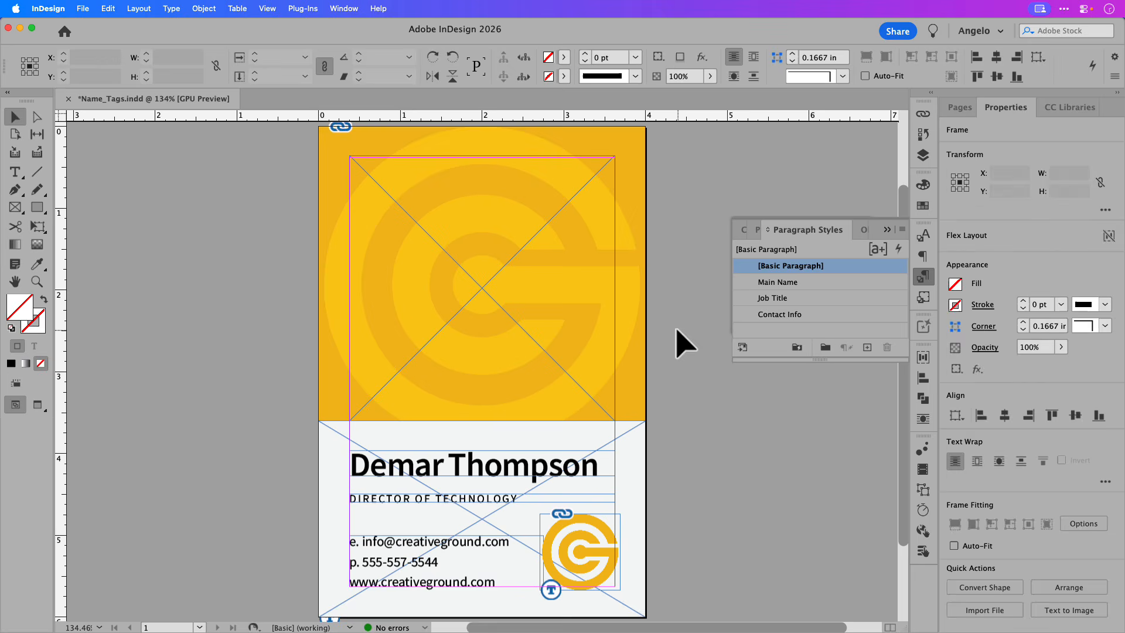
Delete the orange background image from its full-page frame, keeping the empty frame.
left_click(633, 291)
double_click(631, 289)
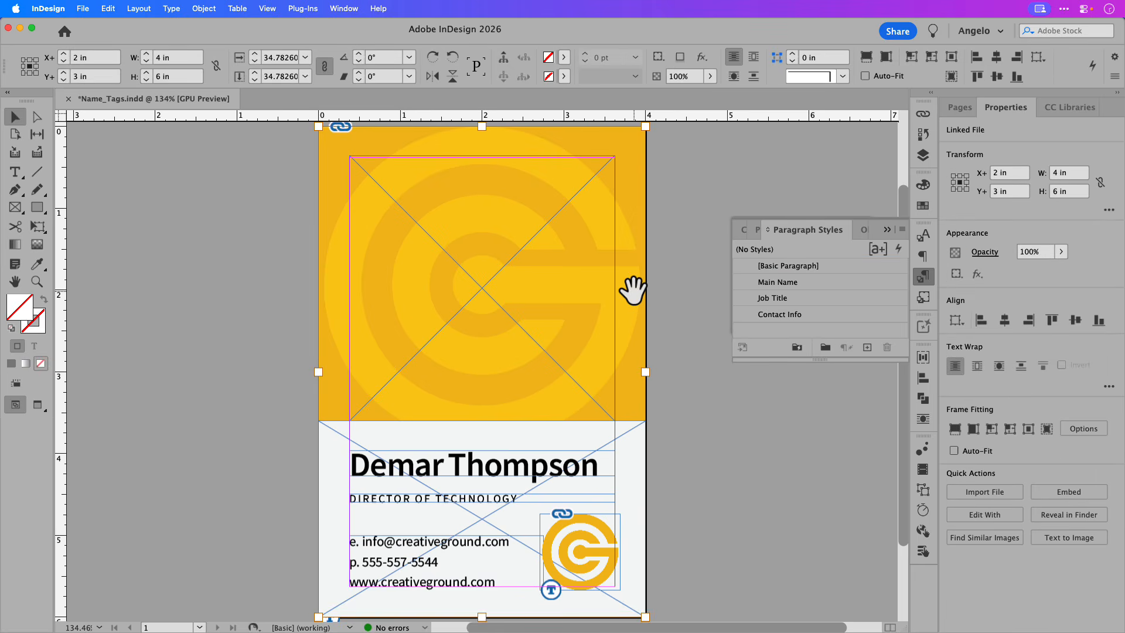
key("Delete")
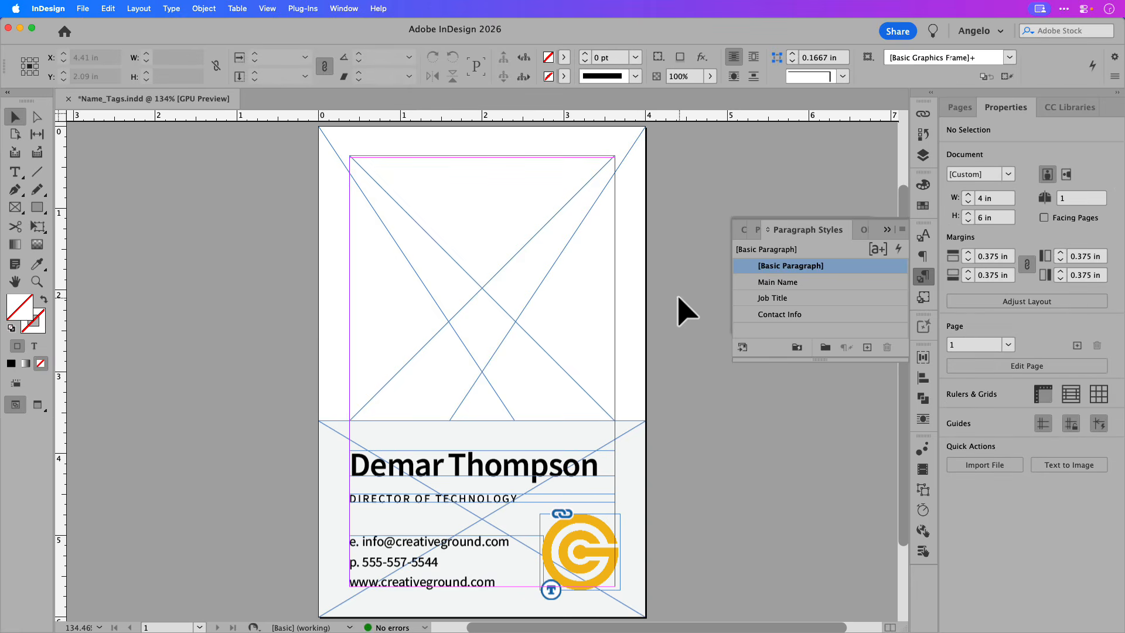
left_click(639, 297)
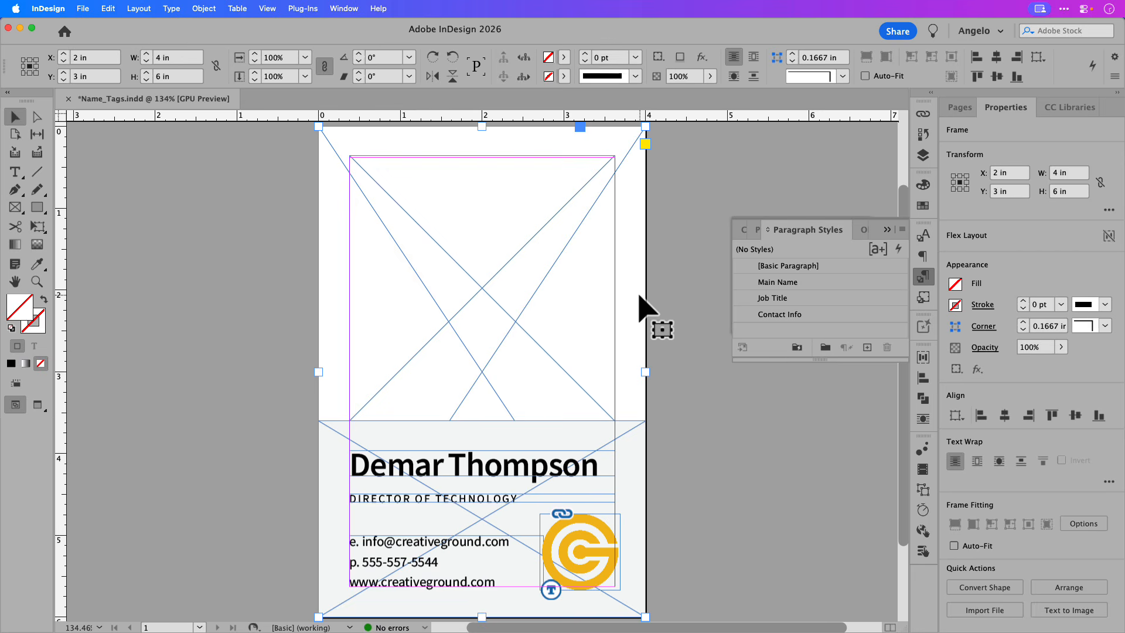
left_click(700, 459)
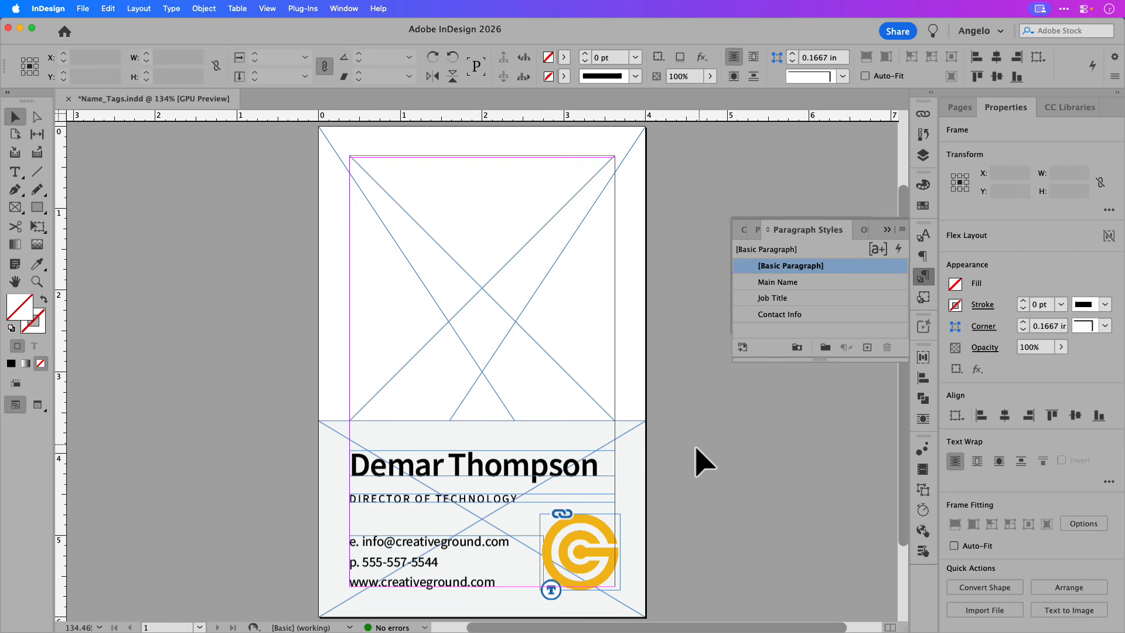
Delete the sample text from the name and job title frames, keeping both styled frames empty.
triple_click(557, 466)
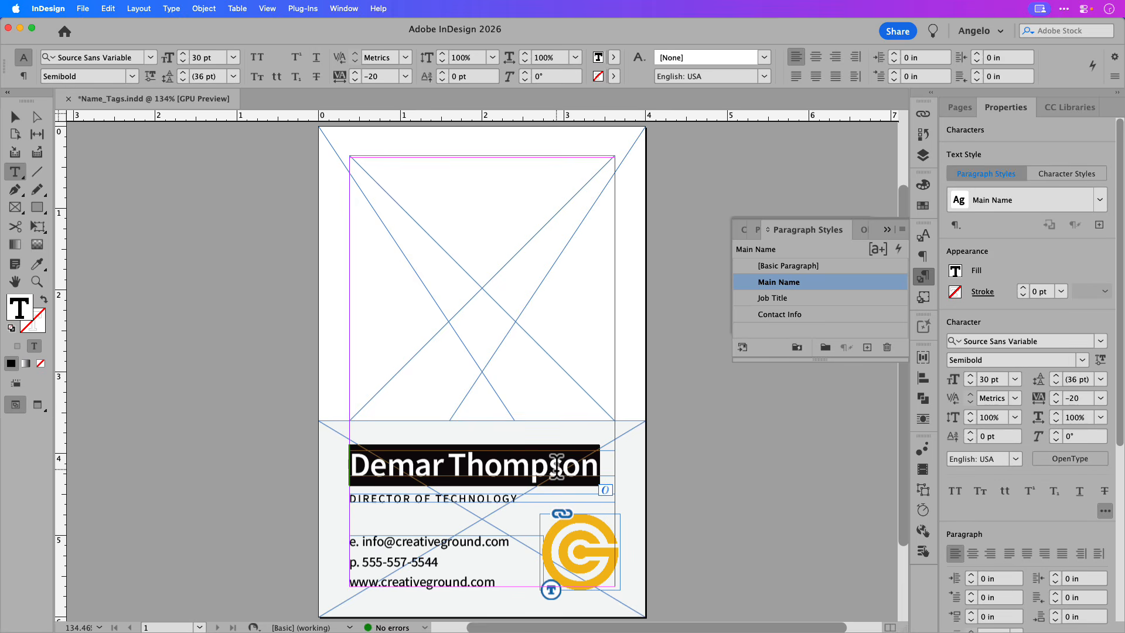
key("BackSpace")
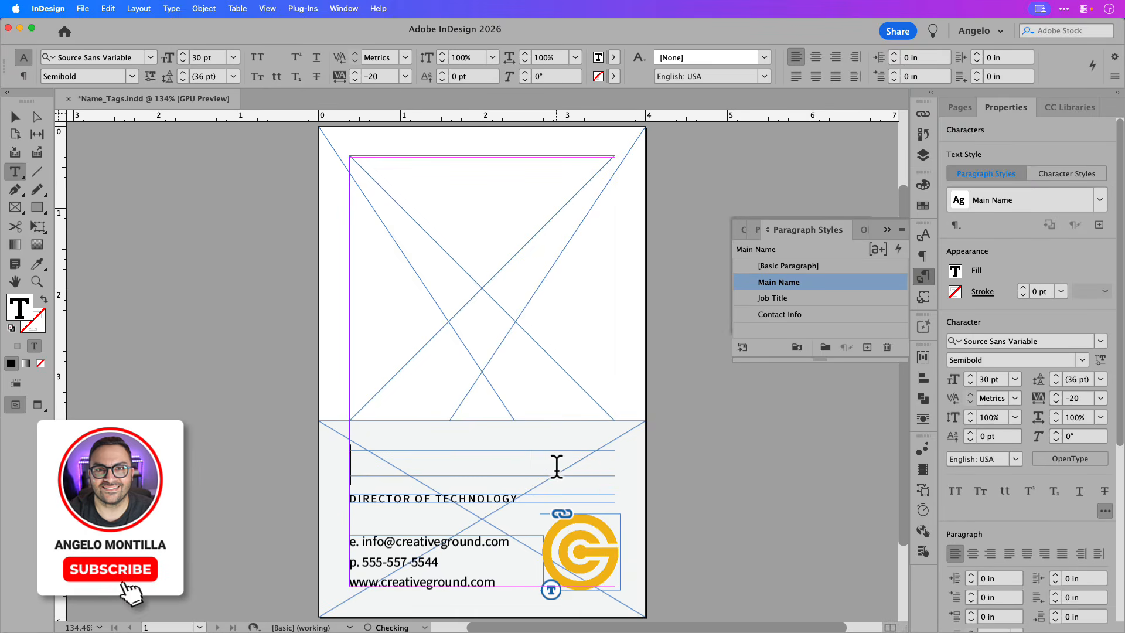
triple_click(450, 498)
key("BackSpace")
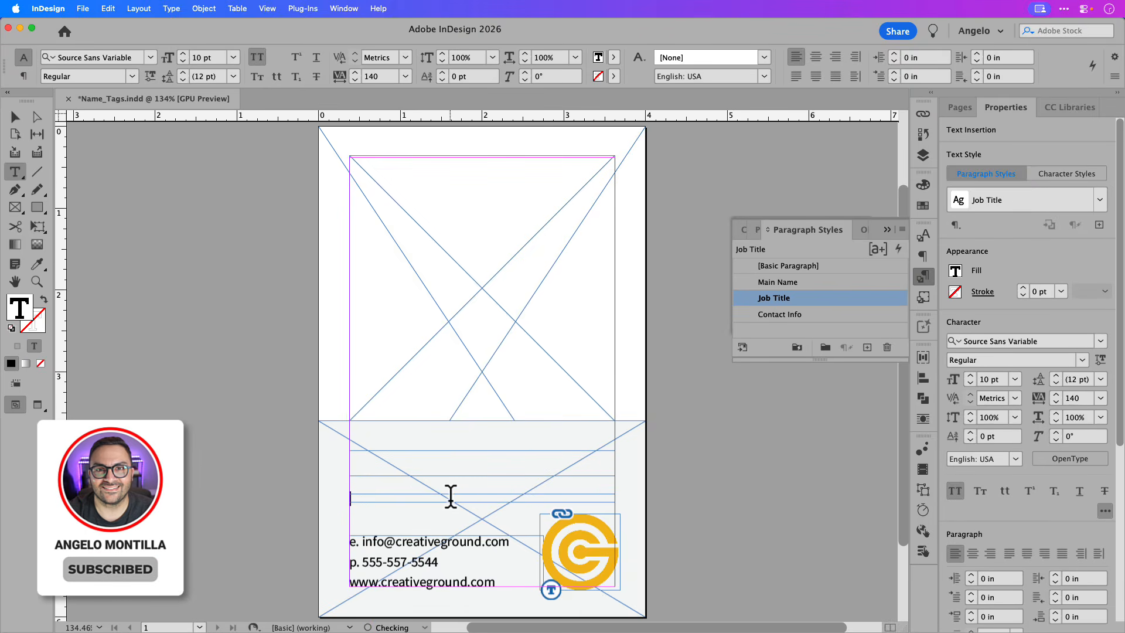
Delete the logo image from its frame beside the contact info, keeping the empty frame.
left_click(15, 117)
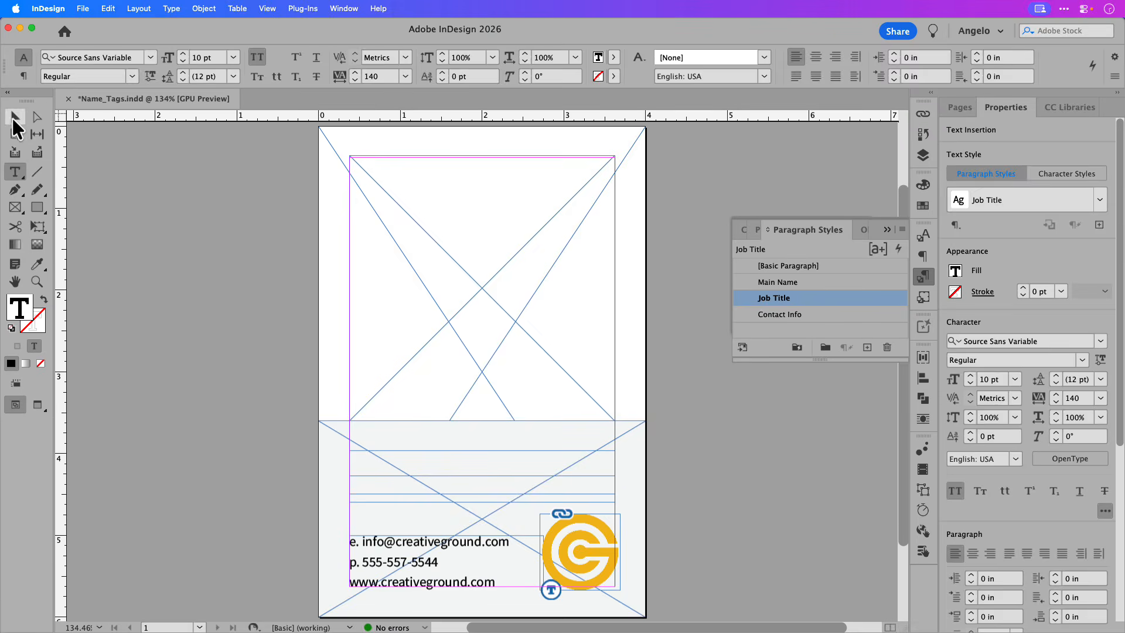
left_click(573, 563)
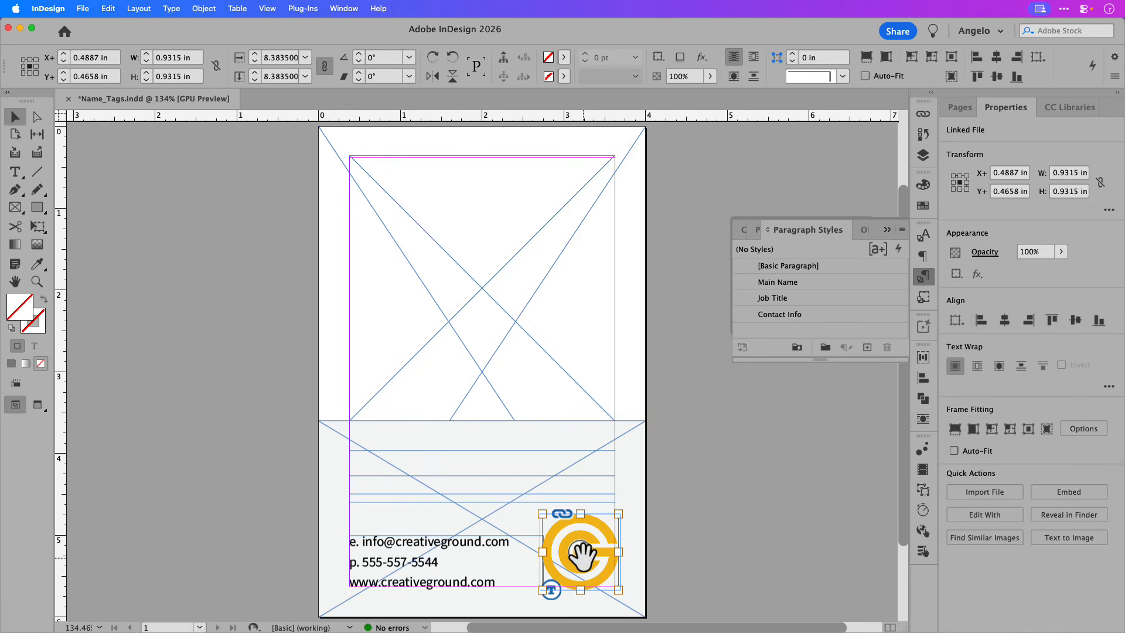
key("Delete")
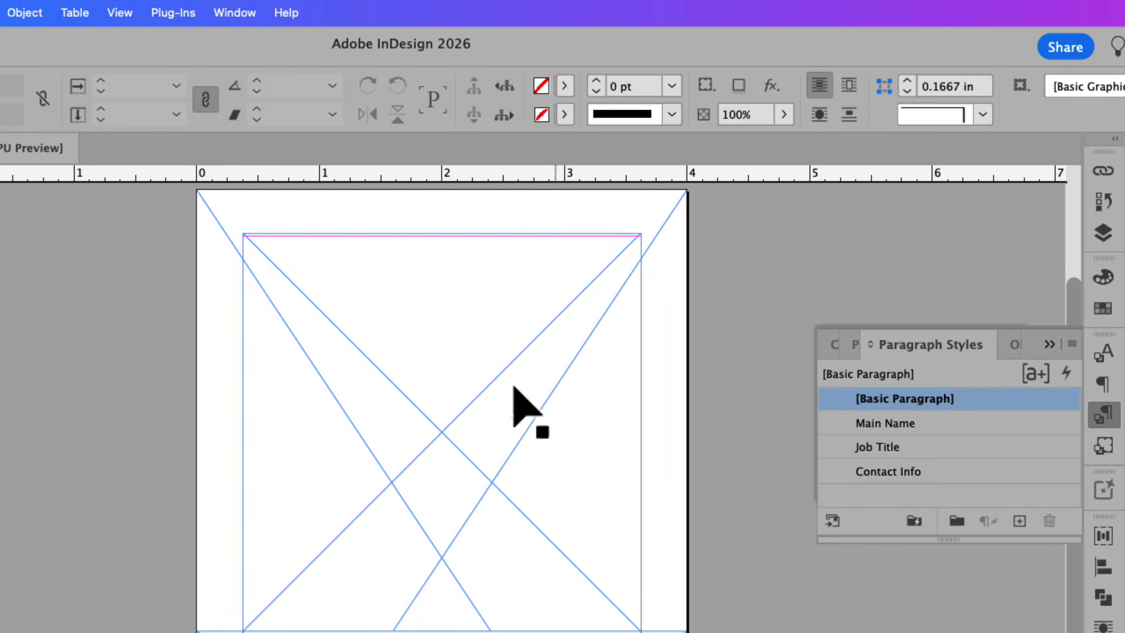
Open Data Merge and accept its content placement options with Fit Images Proportionally and Link Images.
left_click(244, 11)
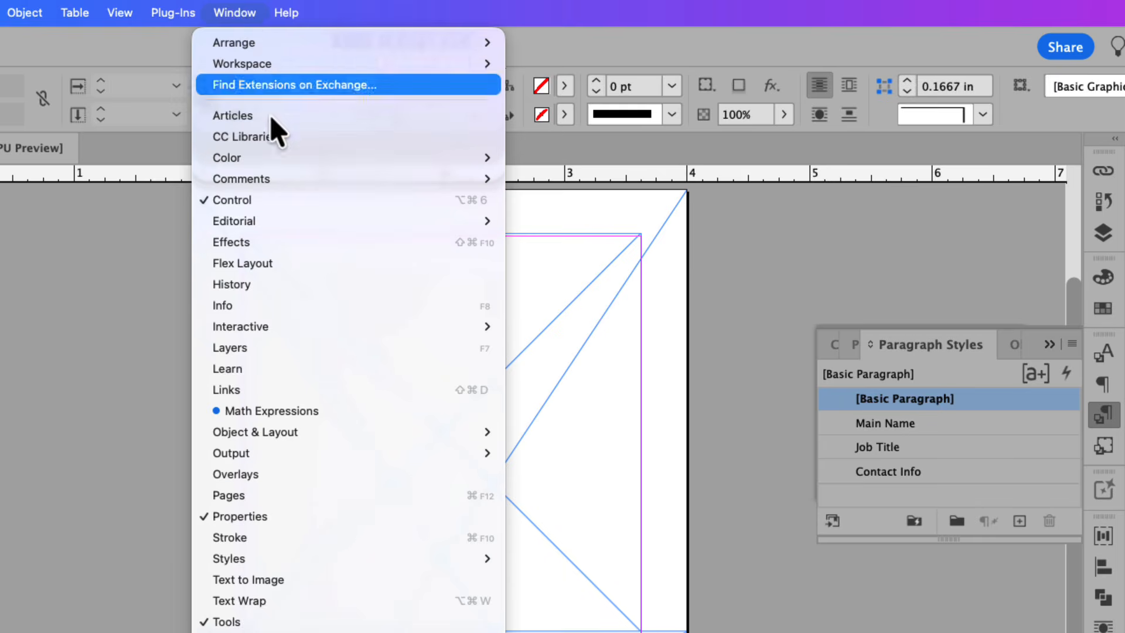
mouse_move(345, 424)
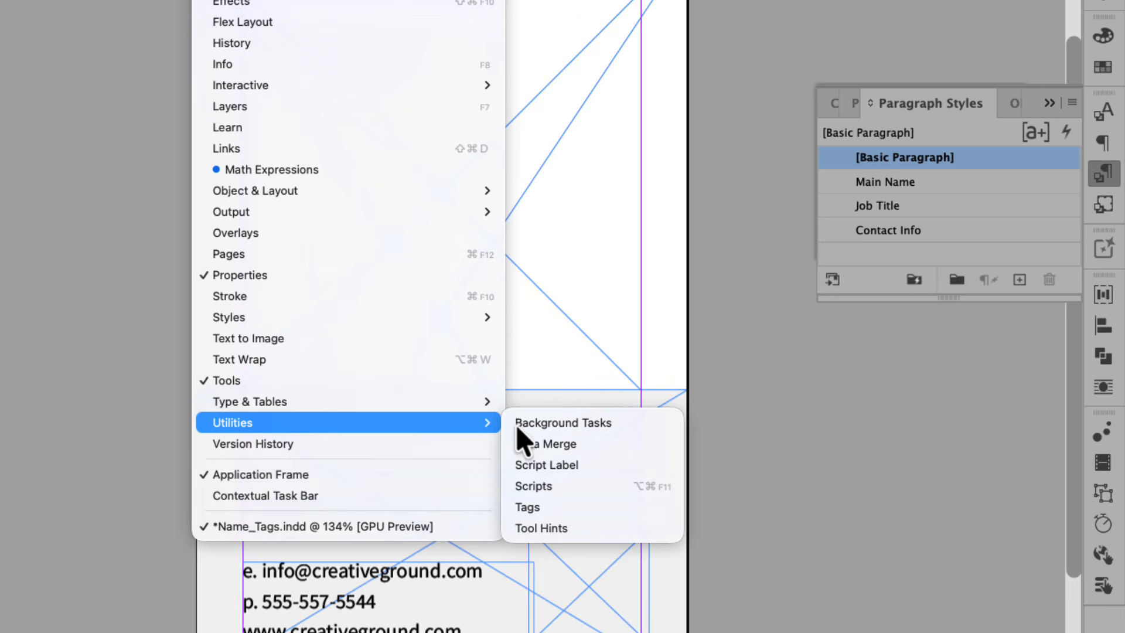
left_click(609, 445)
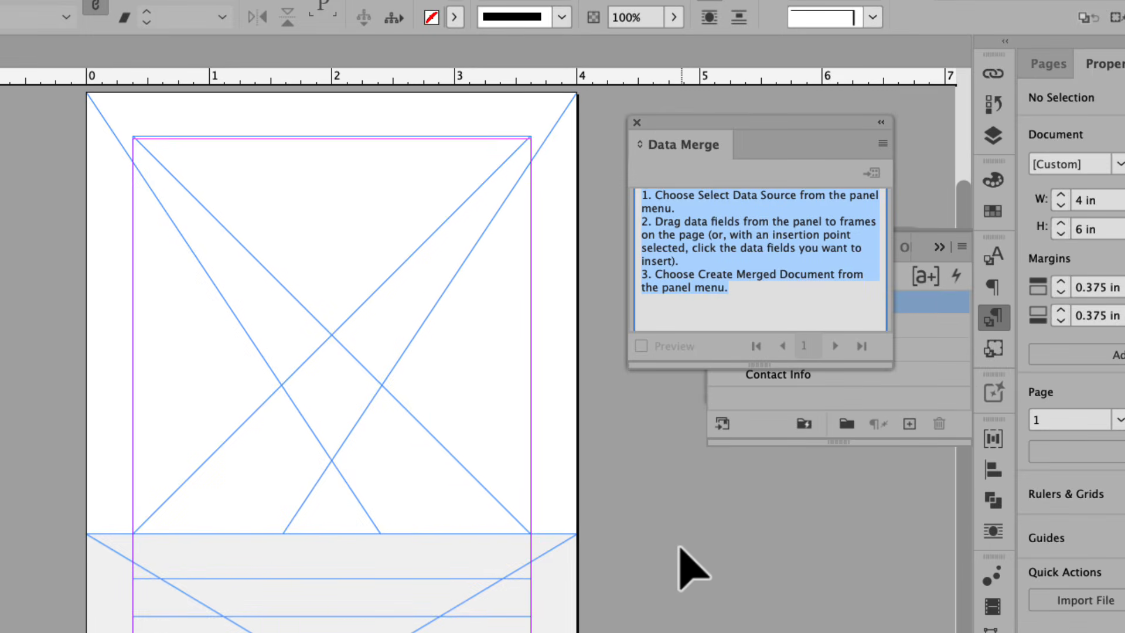
left_click(881, 145)
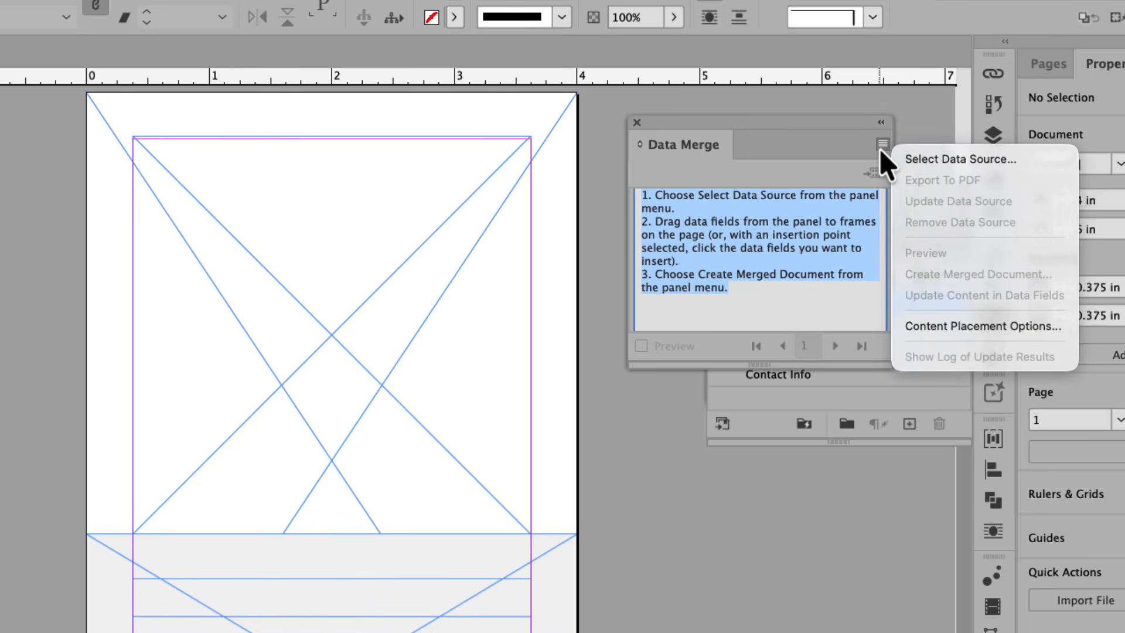
left_click(1011, 330)
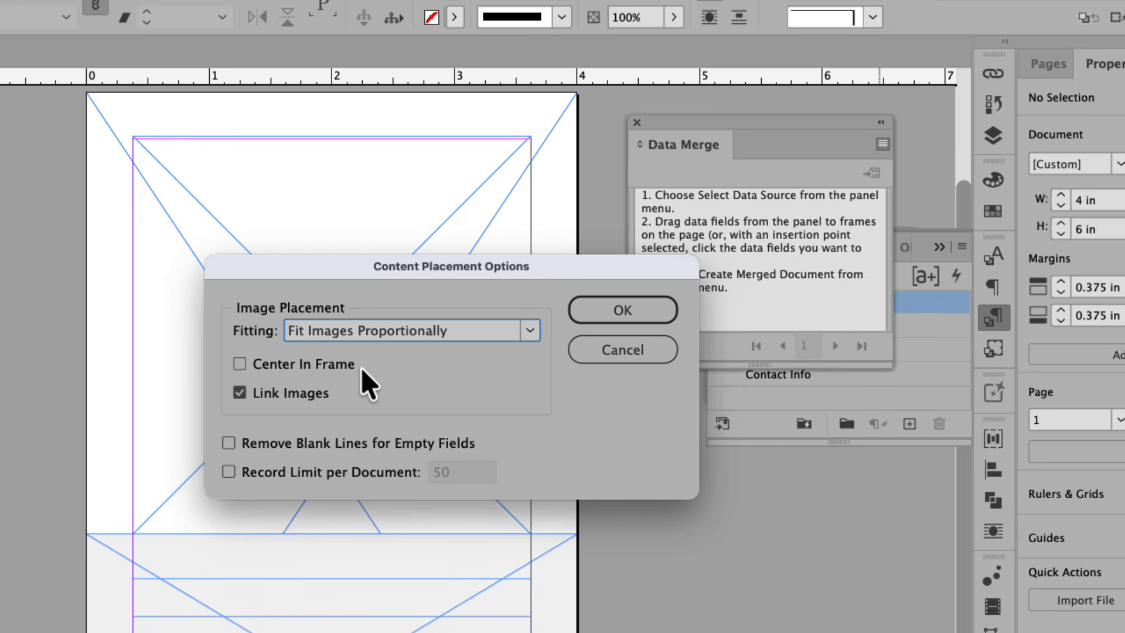
left_click(621, 314)
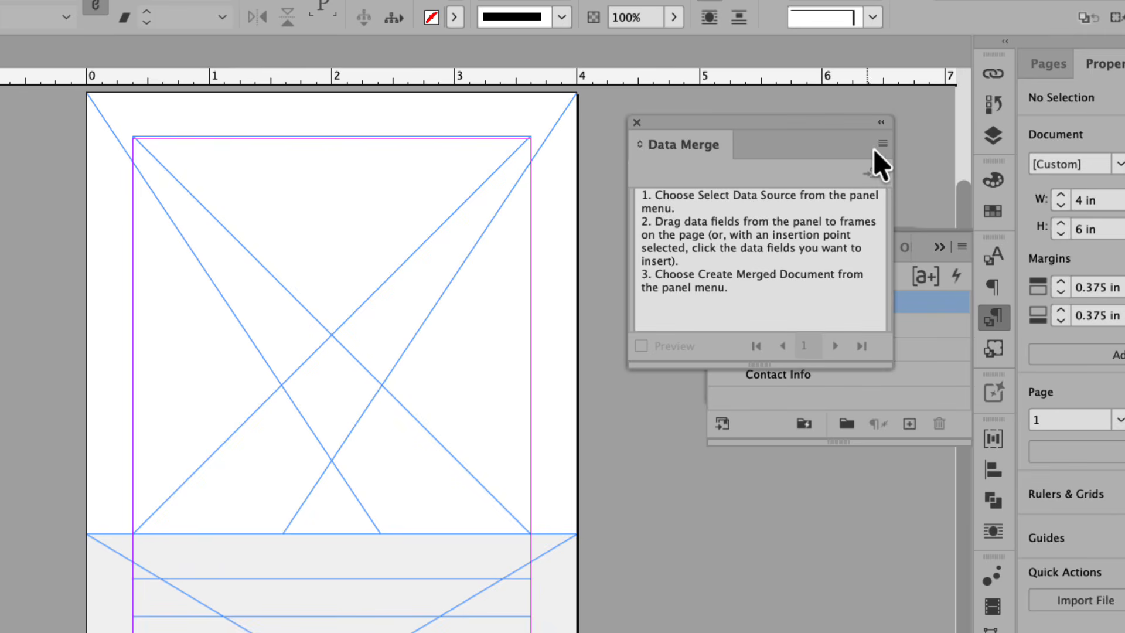
Load NameTags - Sheet1.csv from the NameTags folder as the merge data source.
left_click(882, 145)
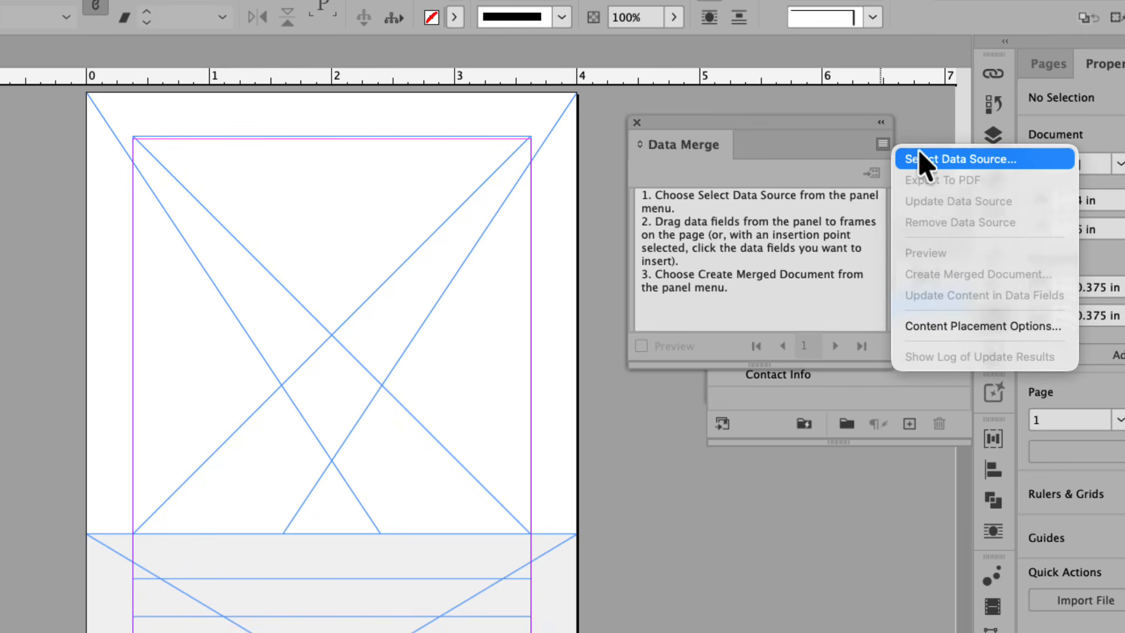
left_click(1025, 160)
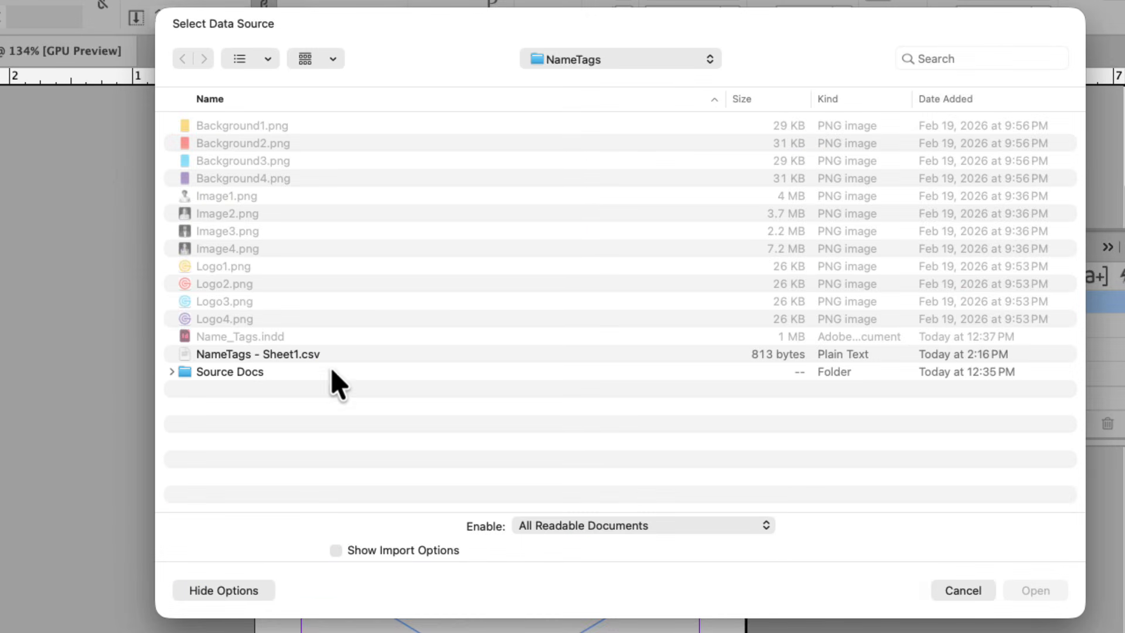
left_click(314, 355)
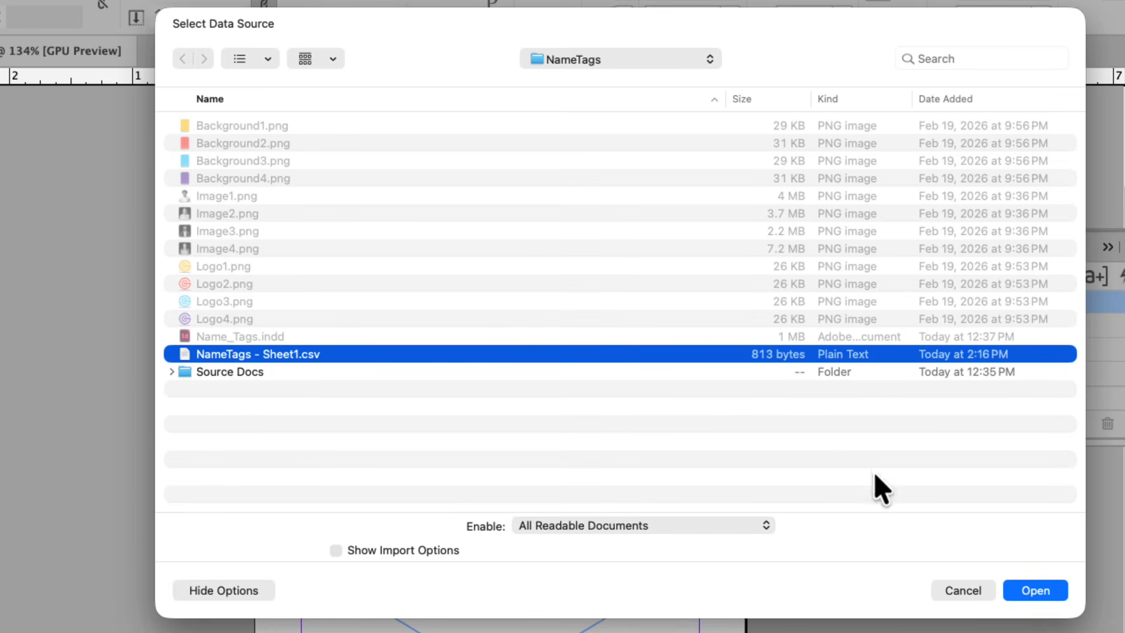
left_click(1036, 590)
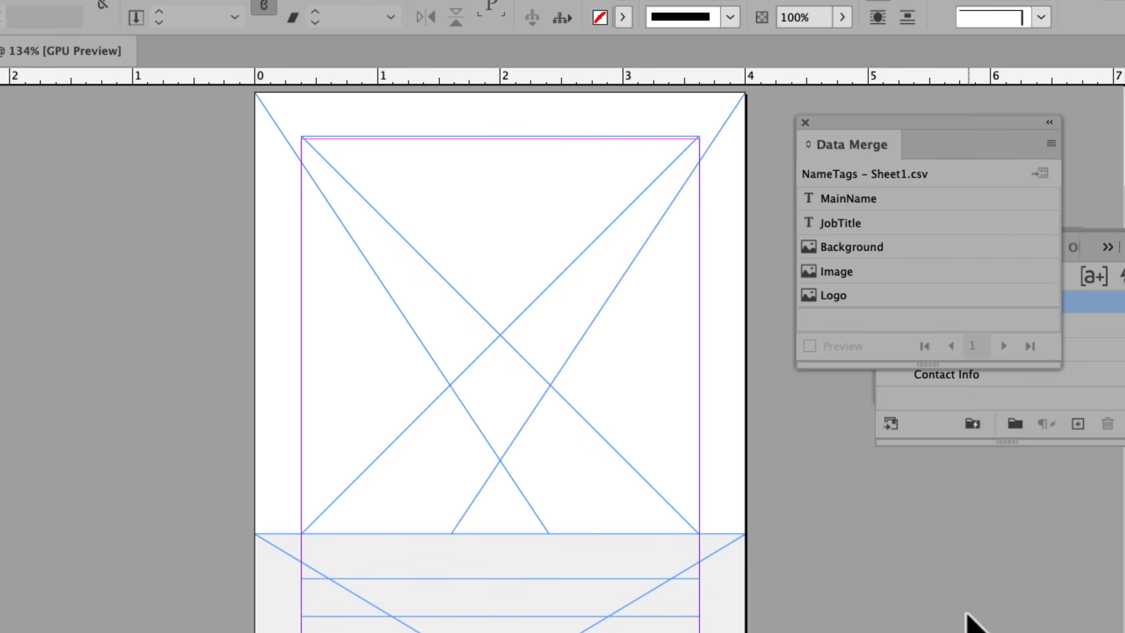
Insert the MainName field into the name frame and the JobTitle field into the job title frame.
left_click(661, 607)
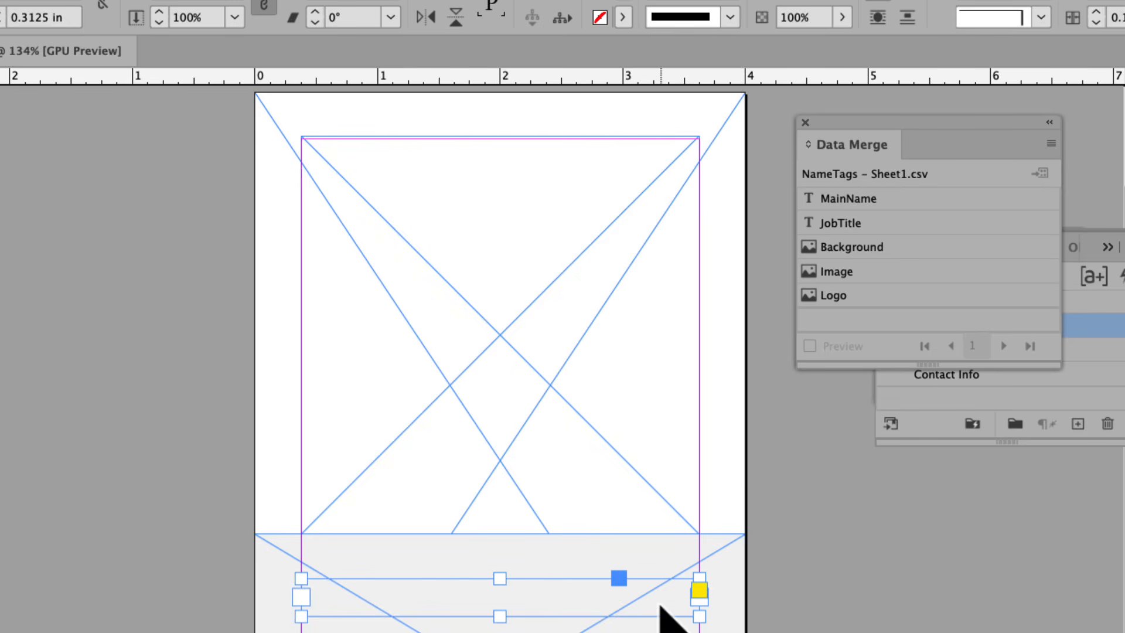
left_click(877, 200)
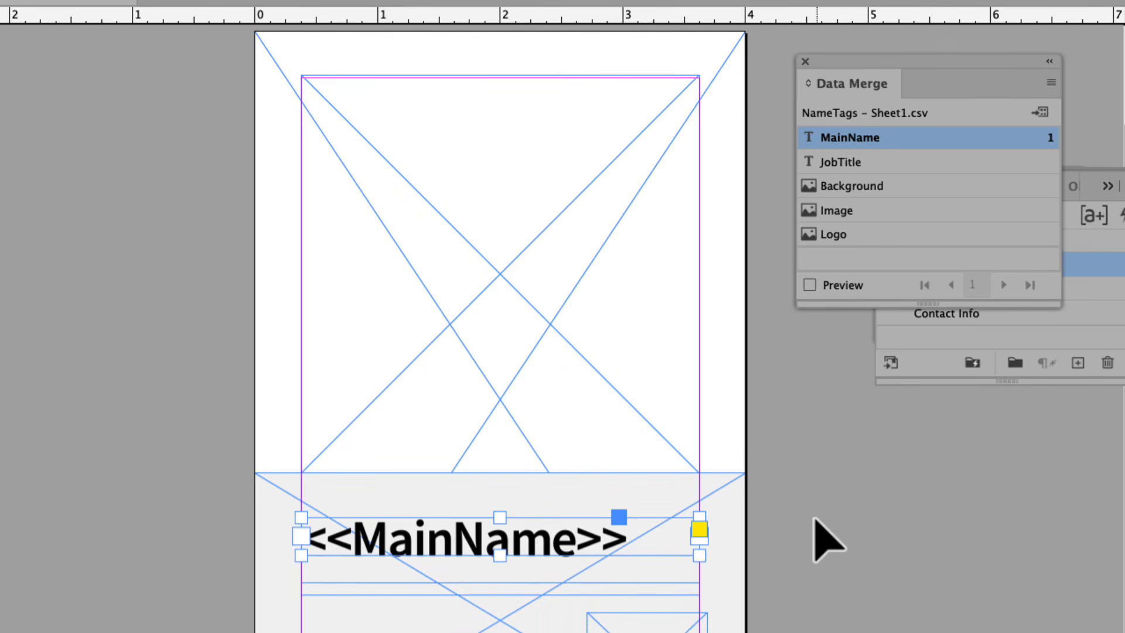
left_click(680, 589)
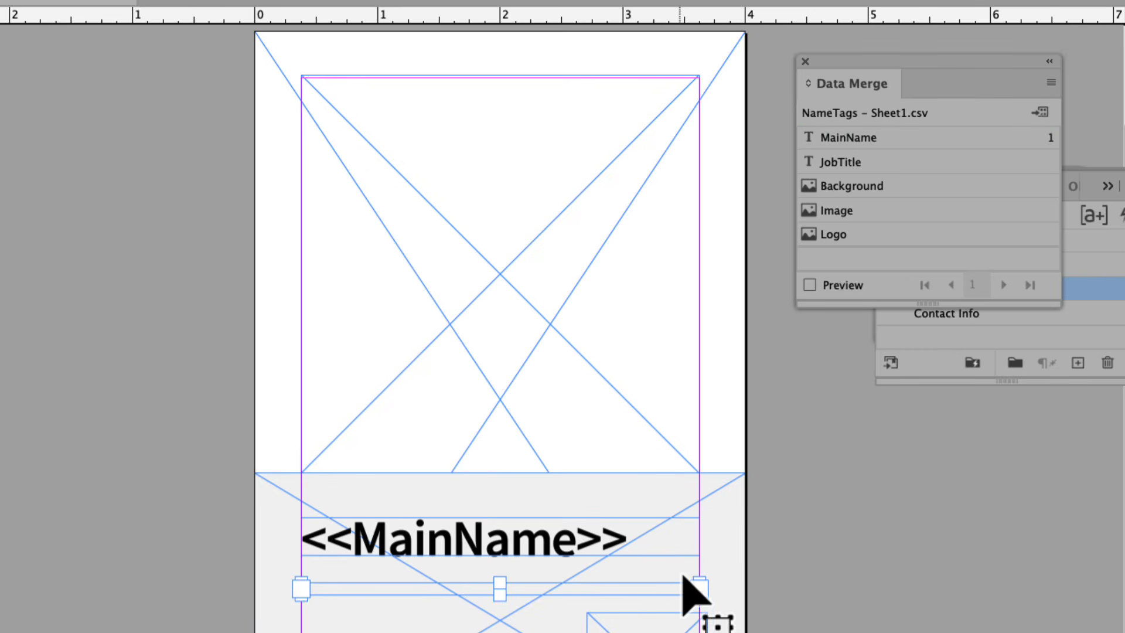
left_click(882, 163)
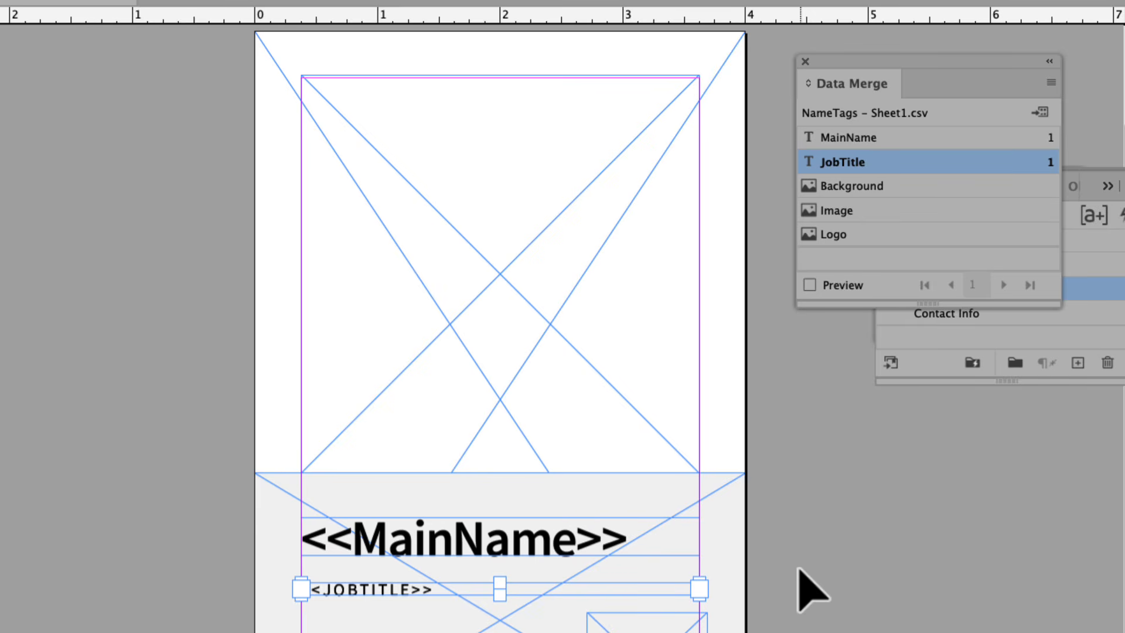
Assign the Background, Image and Logo fields to the full-page, portrait and logo frames respectively.
left_click(732, 419)
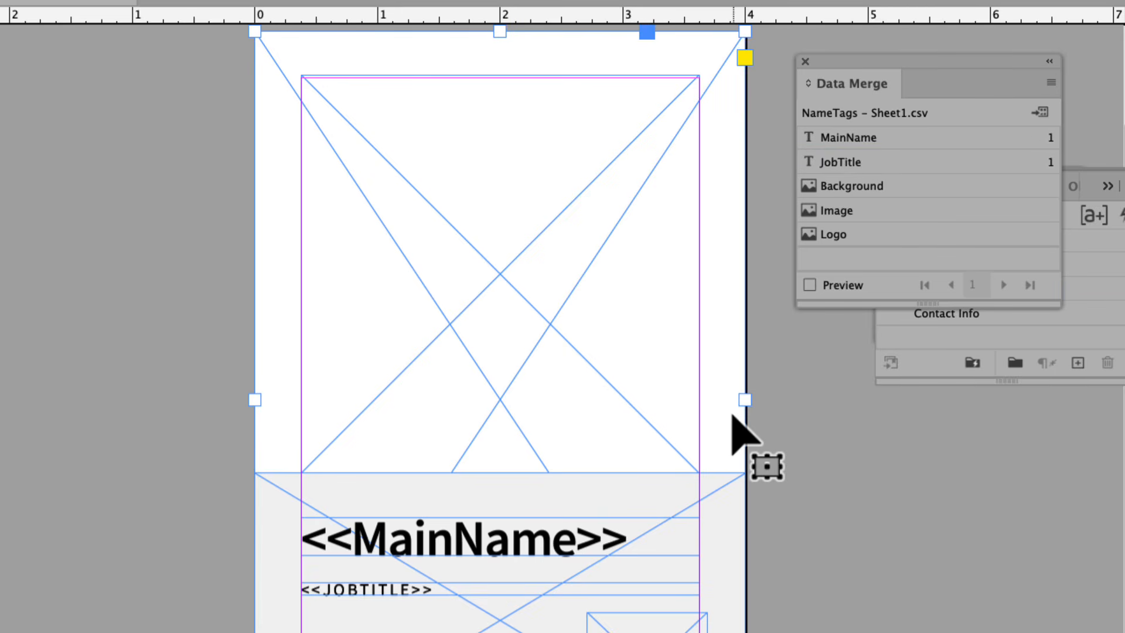
left_click(868, 185)
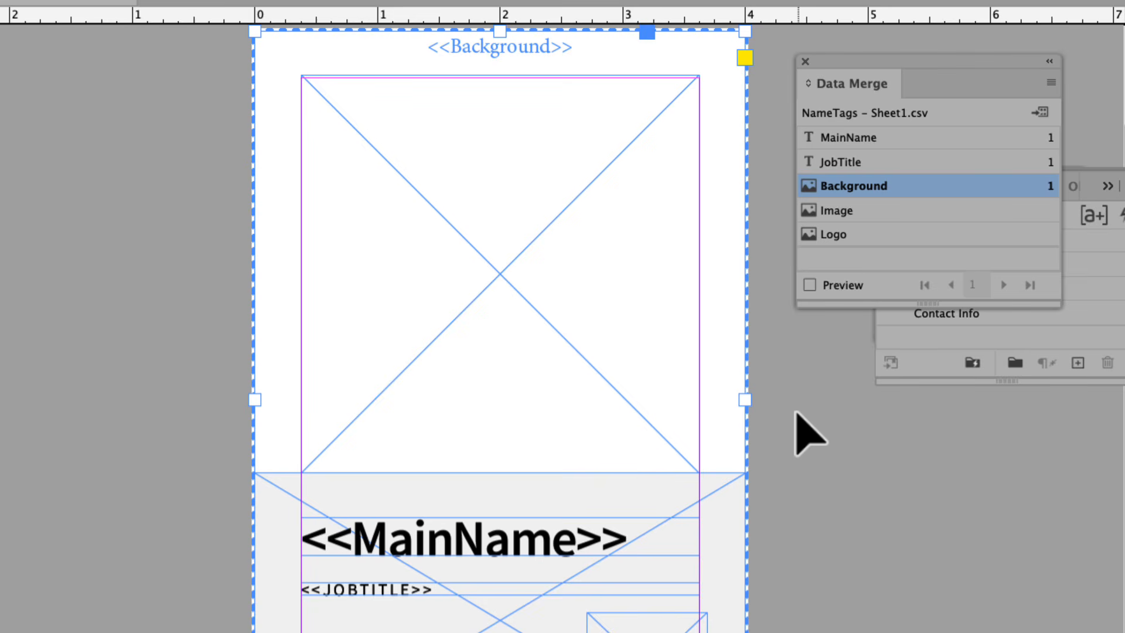
left_click(652, 403)
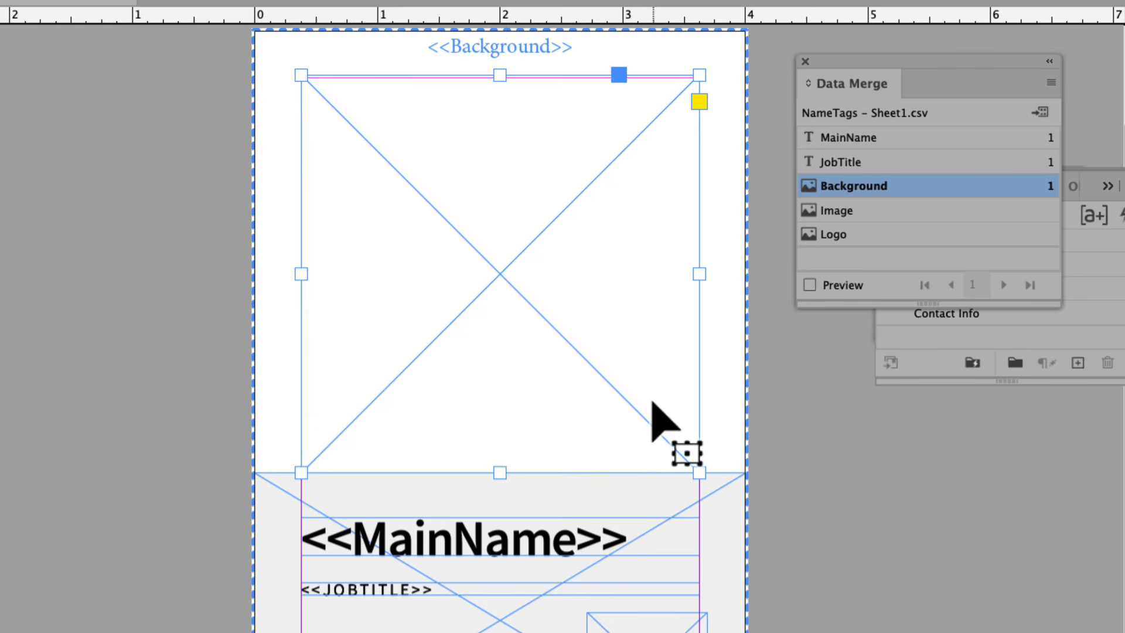
left_click(841, 217)
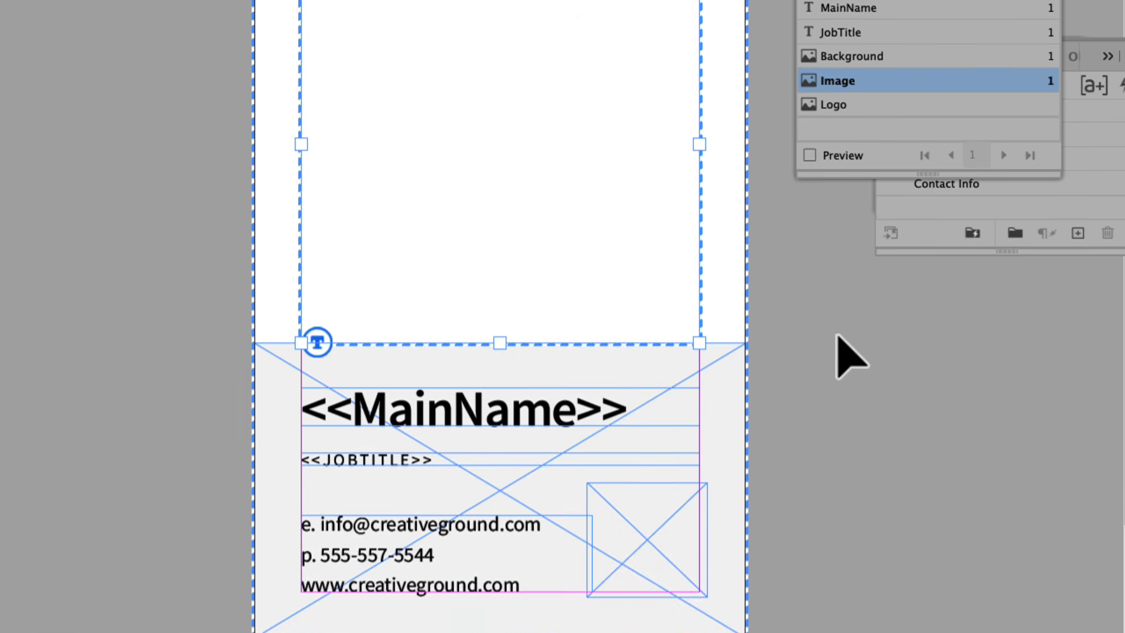
left_click(673, 492)
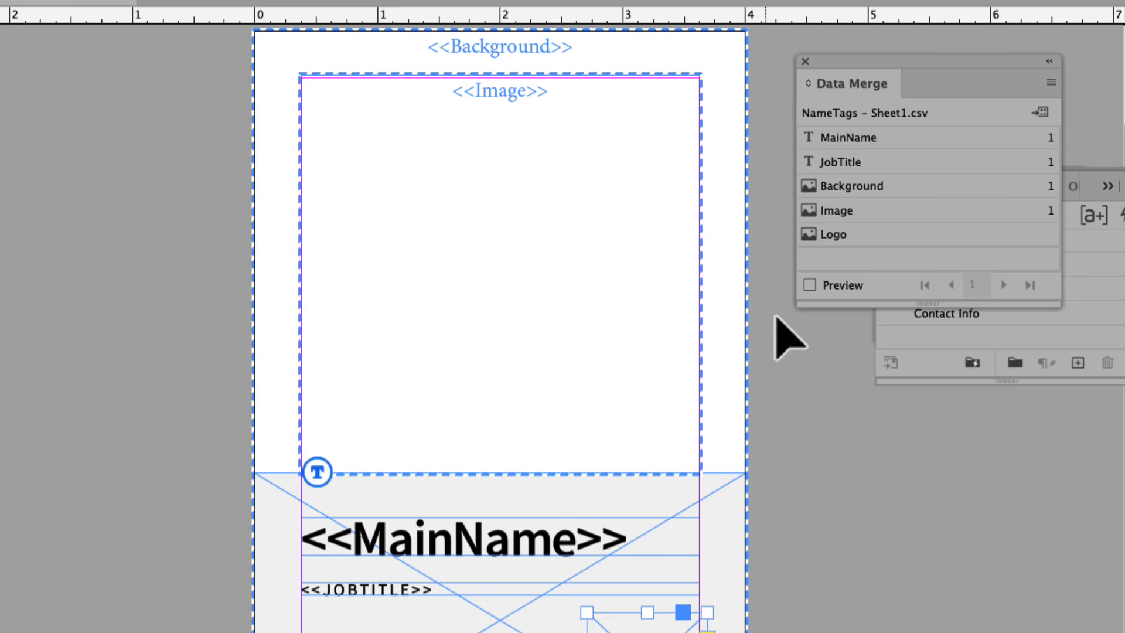
left_click(839, 236)
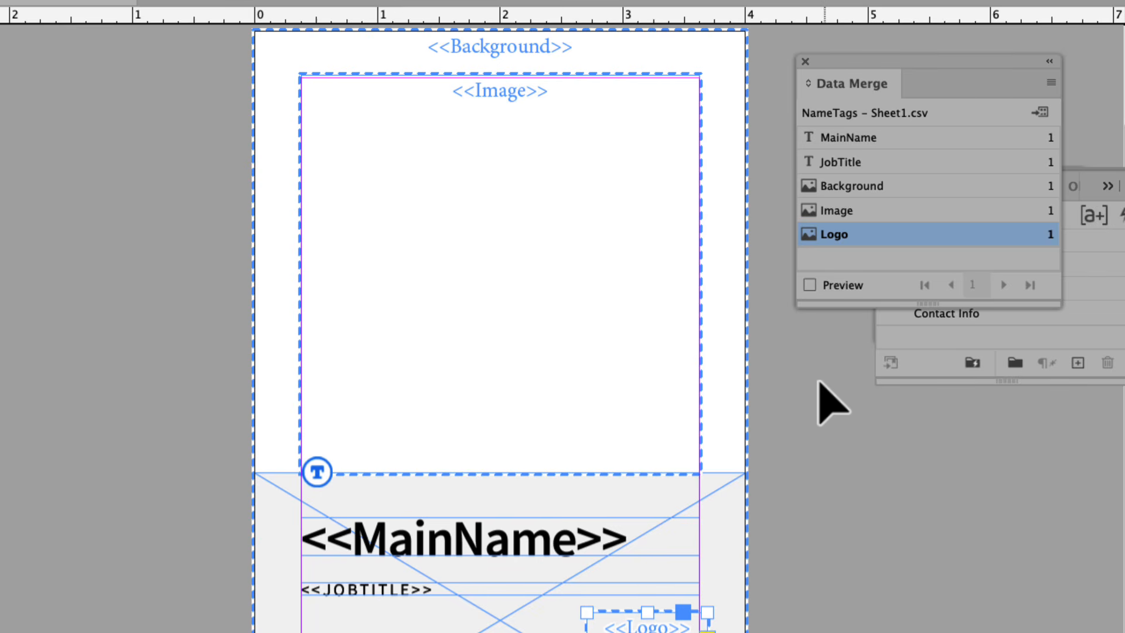
Preview the merged name tags, stepping forward through records 1 to 4 and back to the first.
left_click(811, 288)
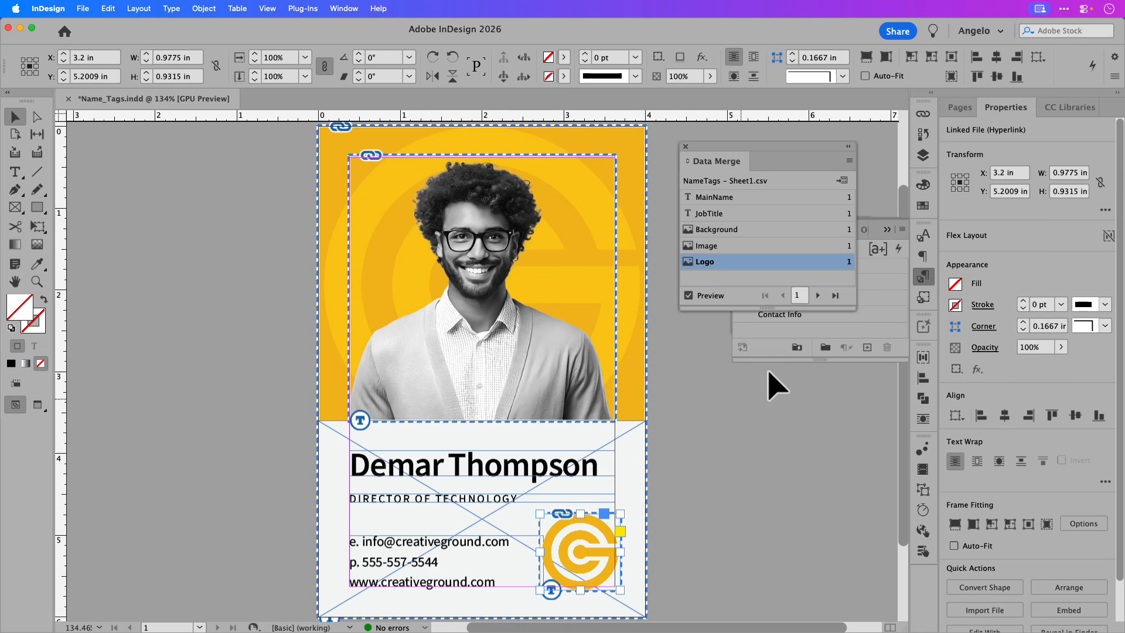
left_click(818, 296)
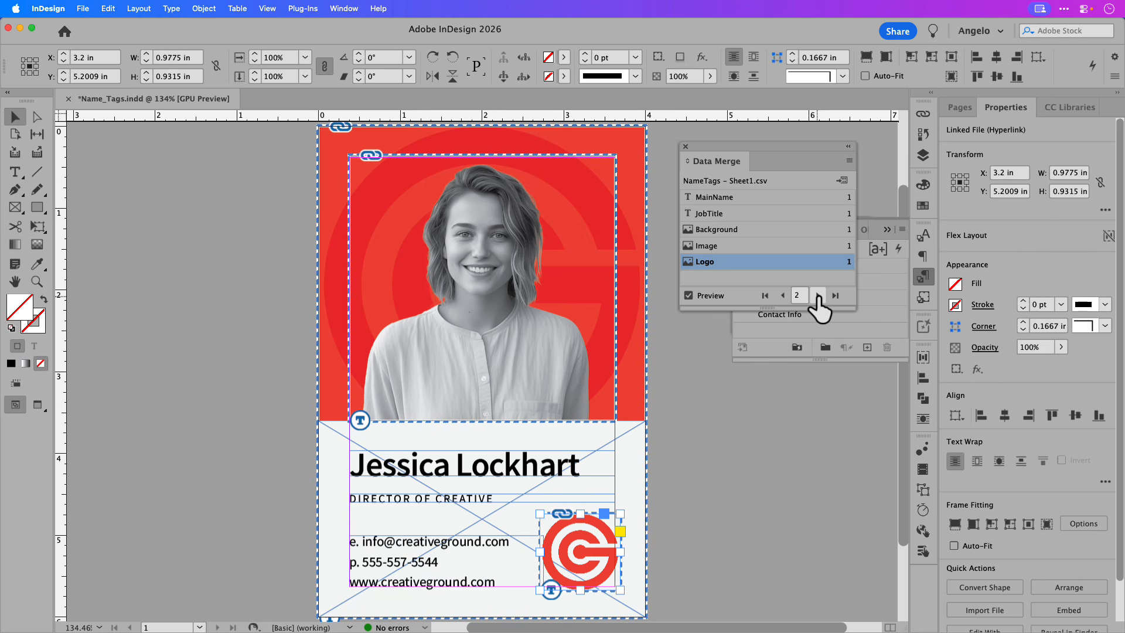
left_click(818, 296)
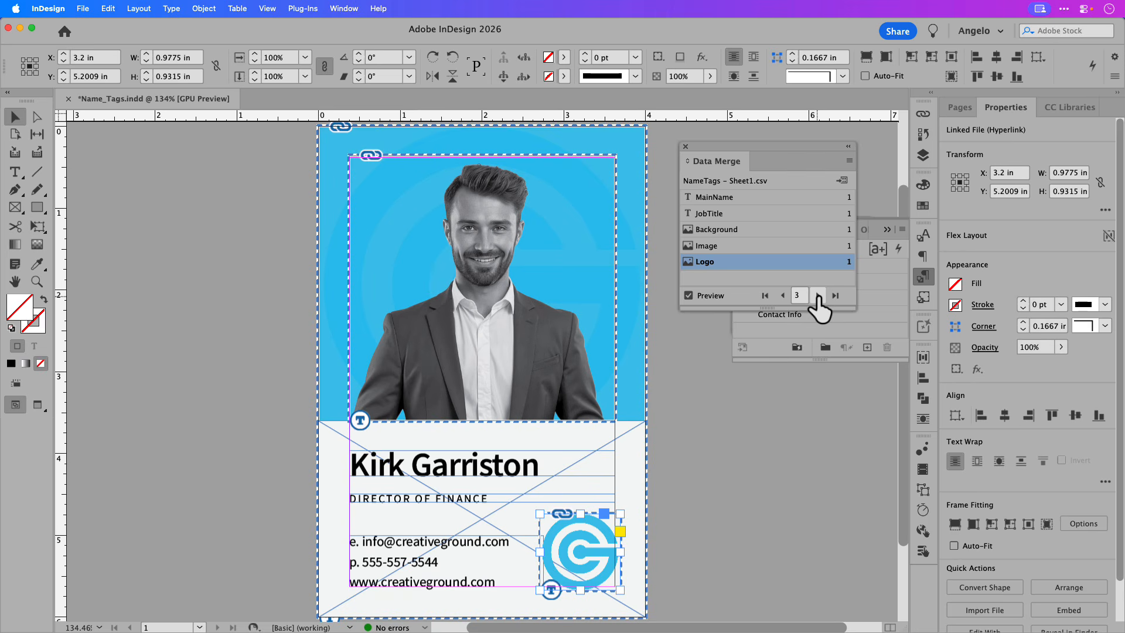
left_click(818, 296)
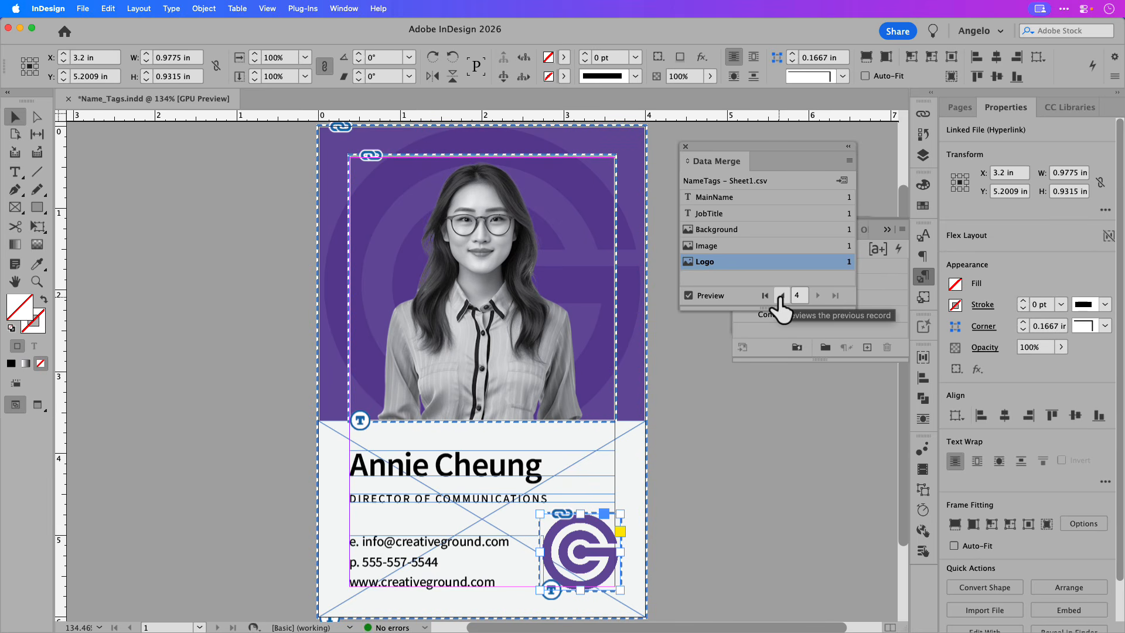
left_click(781, 295)
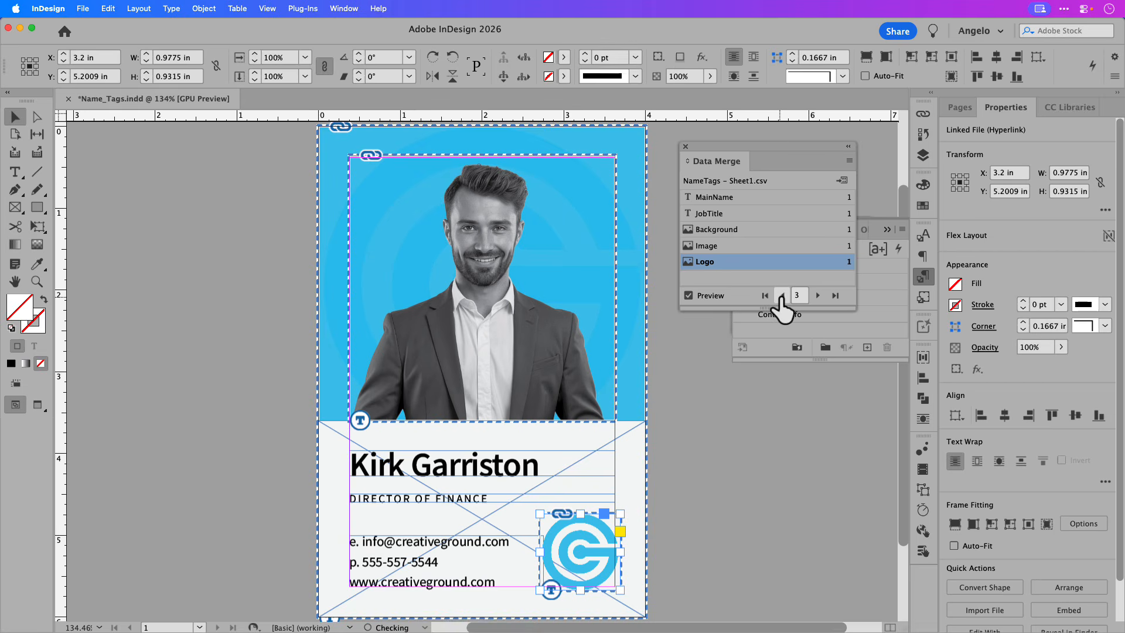
left_click(782, 295)
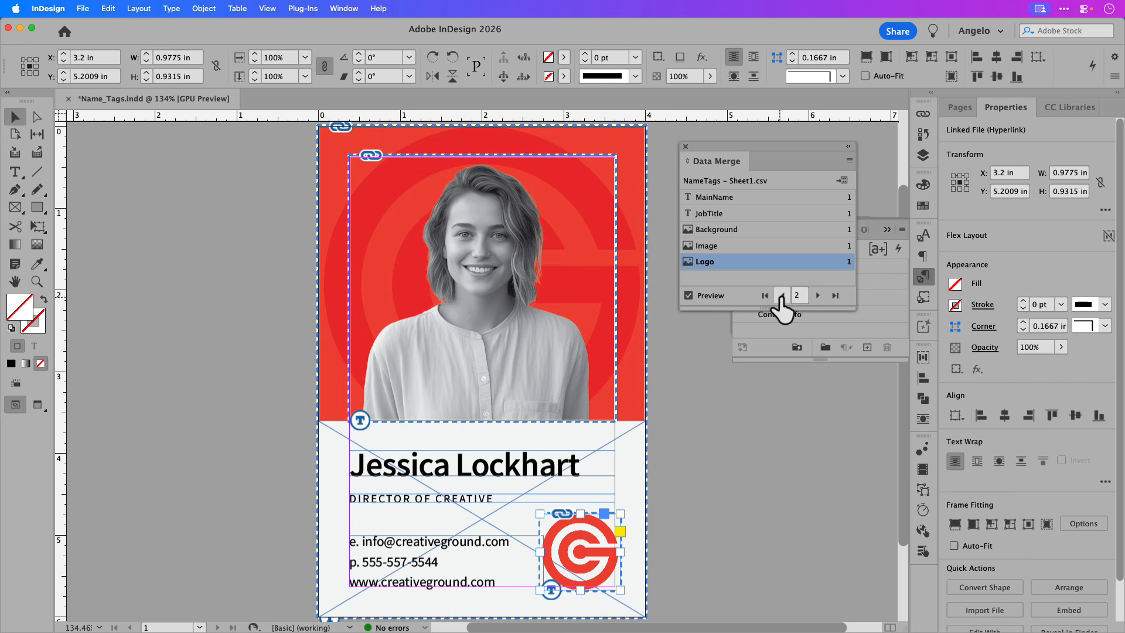
left_click(782, 296)
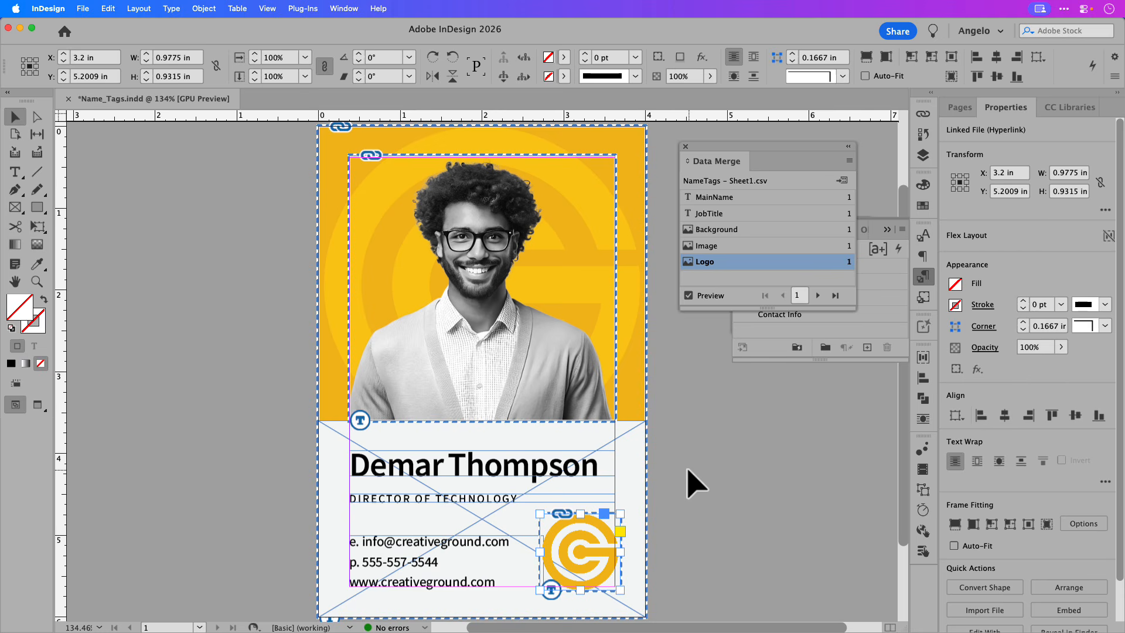
Deselect everything and preview the tag without guides, then set up a merged PDF export of all records, single record per page.
left_click(695, 484)
key("w")
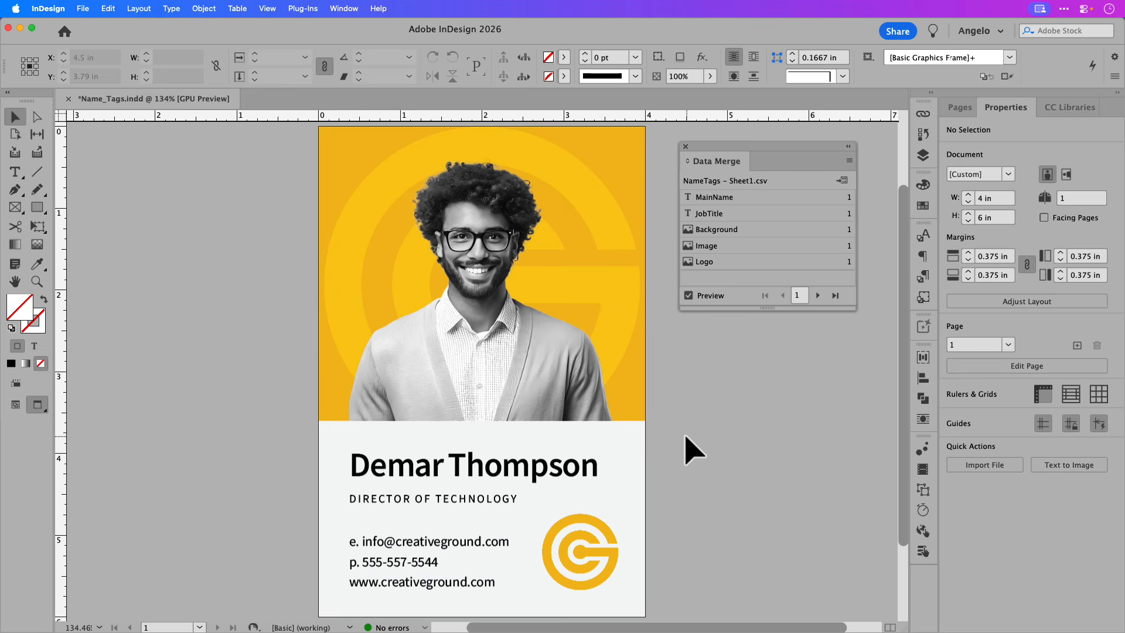
left_click(848, 161)
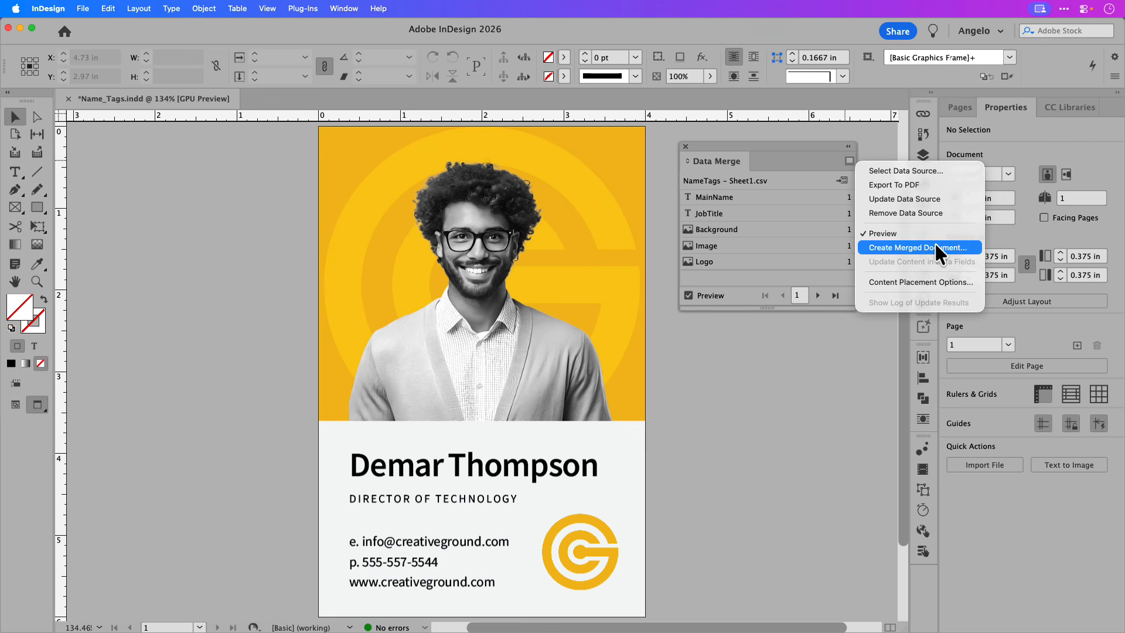
left_click(928, 186)
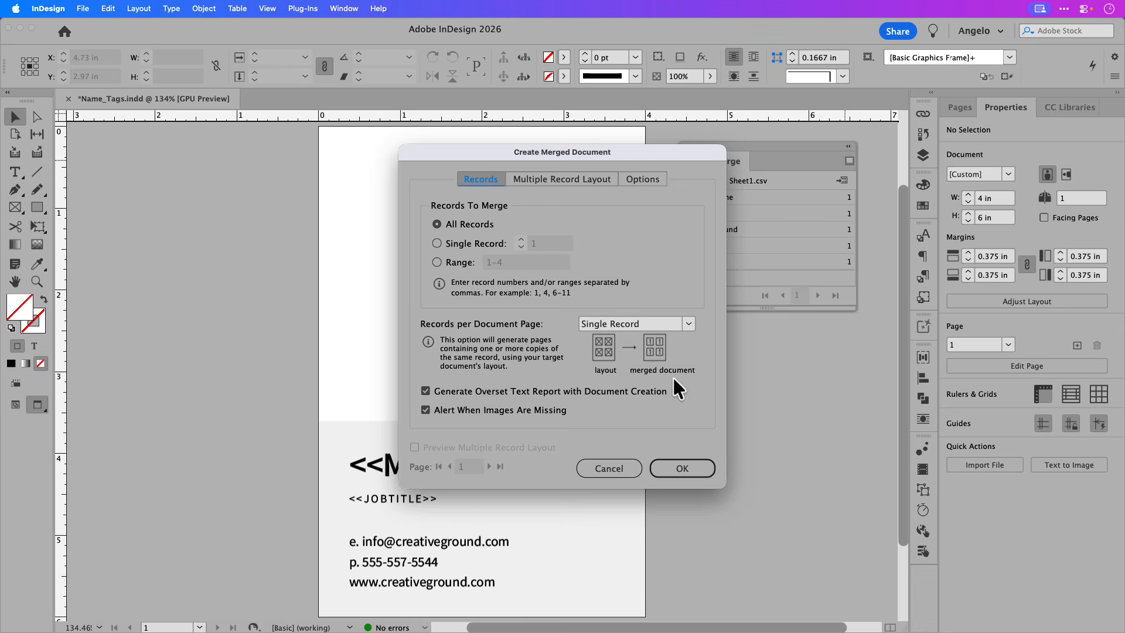
left_click(682, 468)
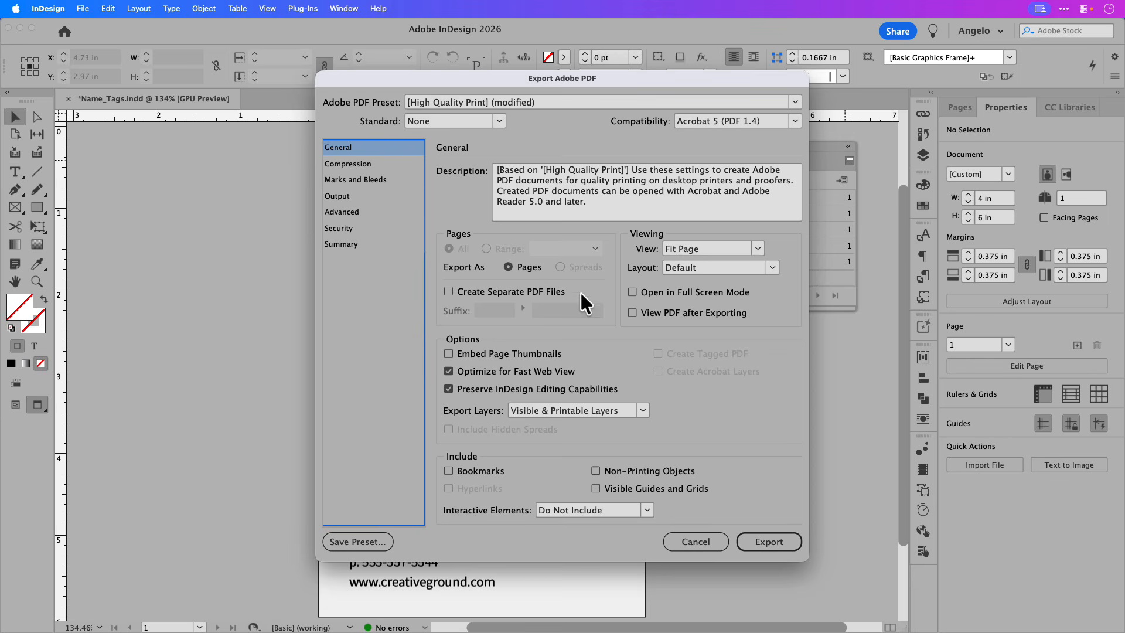
Export the merged tags as Name_Tags.pdf to the NameTags folder, with Fit Page view and View PDF after Exporting enabled.
left_click(632, 313)
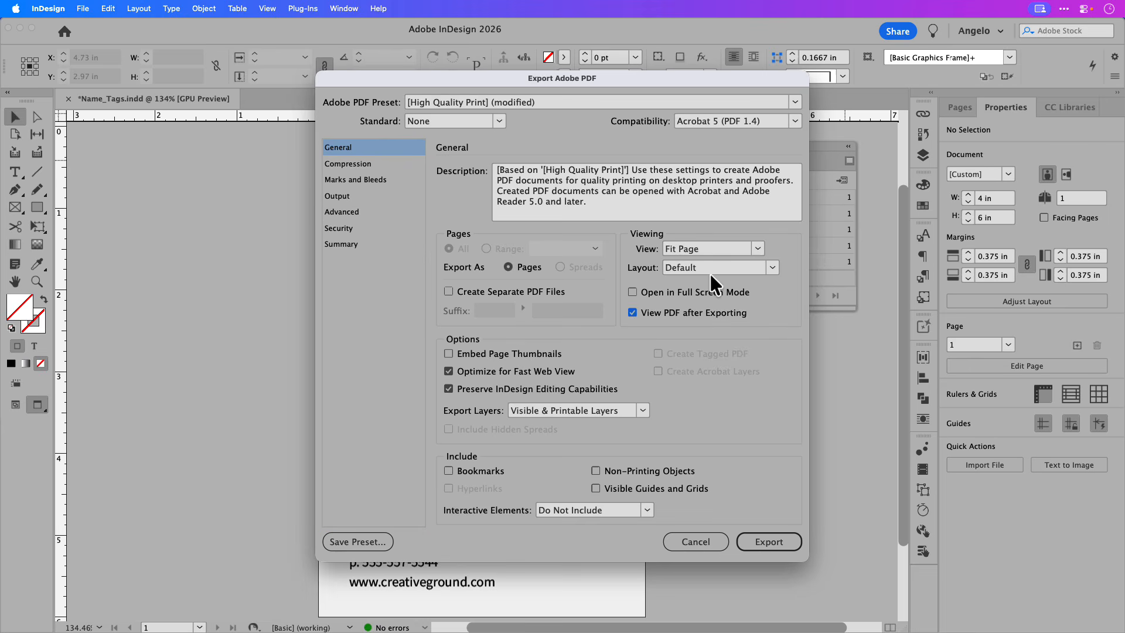
left_click(743, 247)
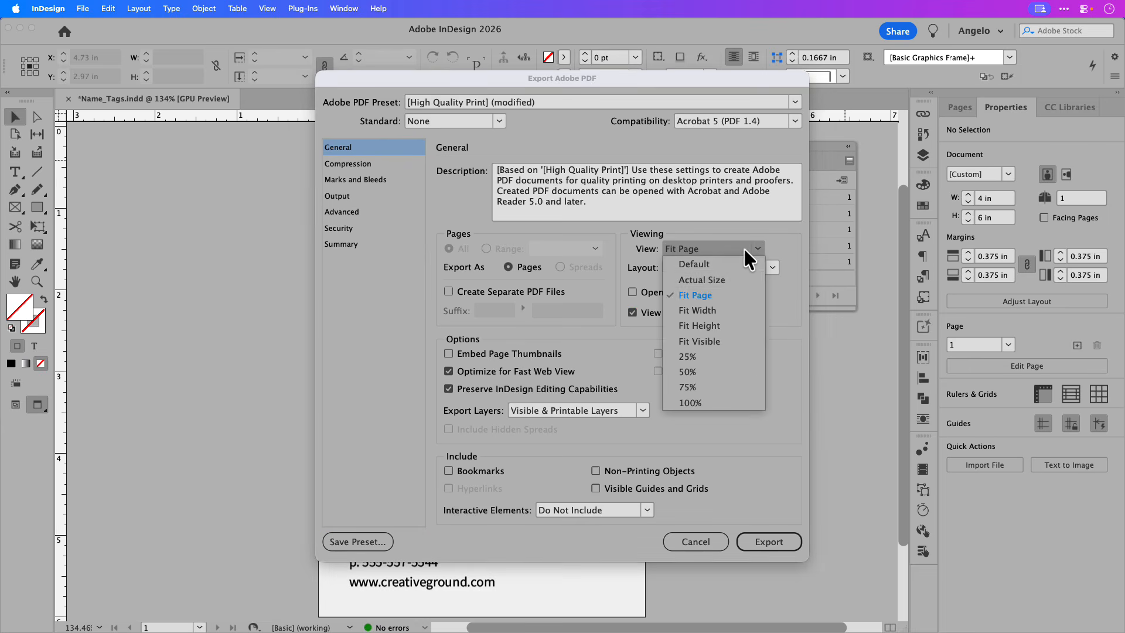
left_click(721, 296)
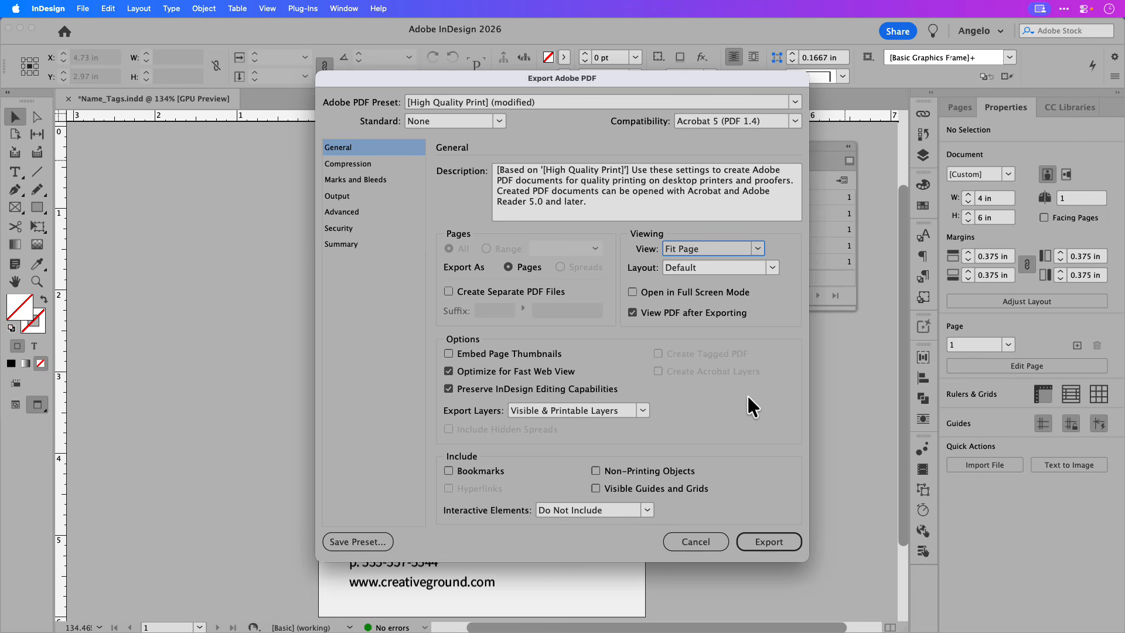
left_click(782, 534)
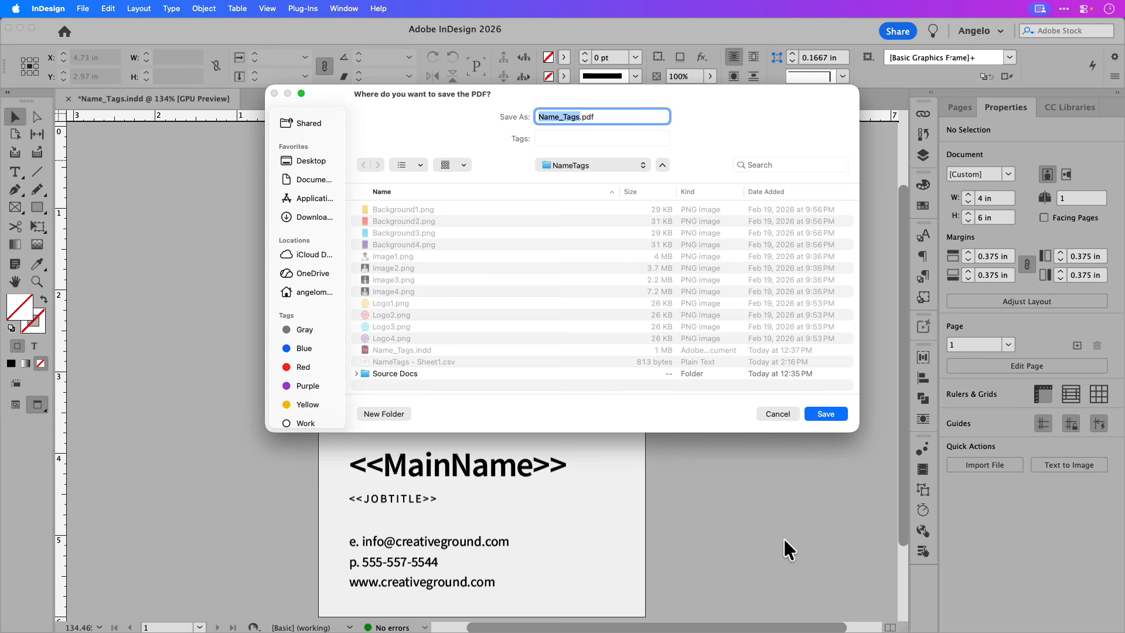
left_click(826, 413)
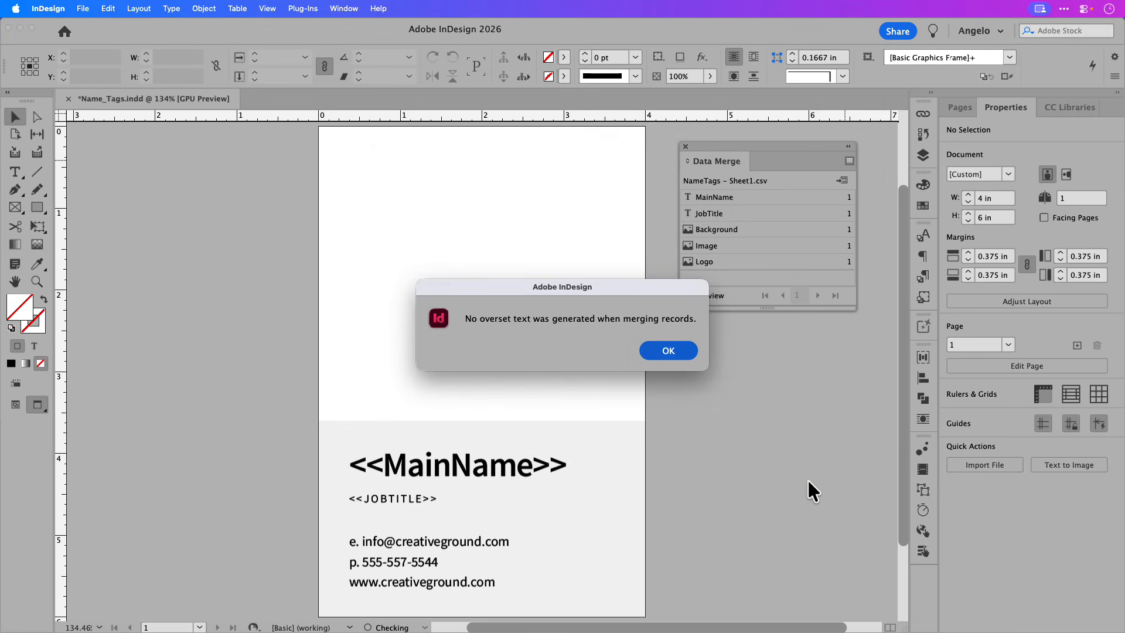
left_click(660, 351)
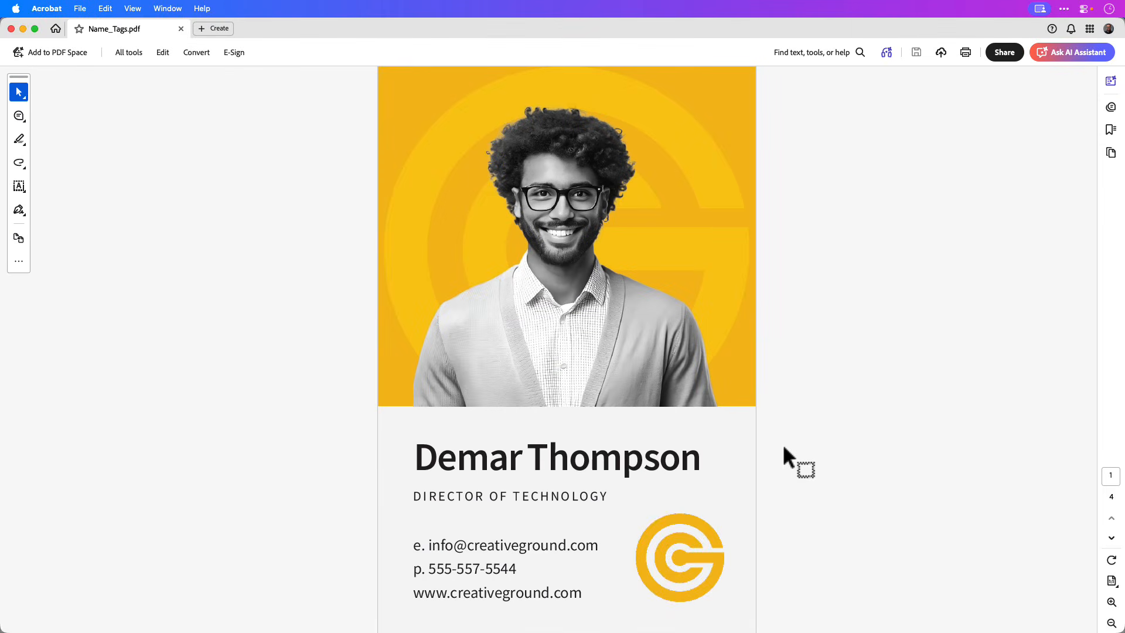
Page through the exported Name_Tags.pdf in Acrobat from the first to the fourth page to check each merged name tag.
left_click(1111, 537)
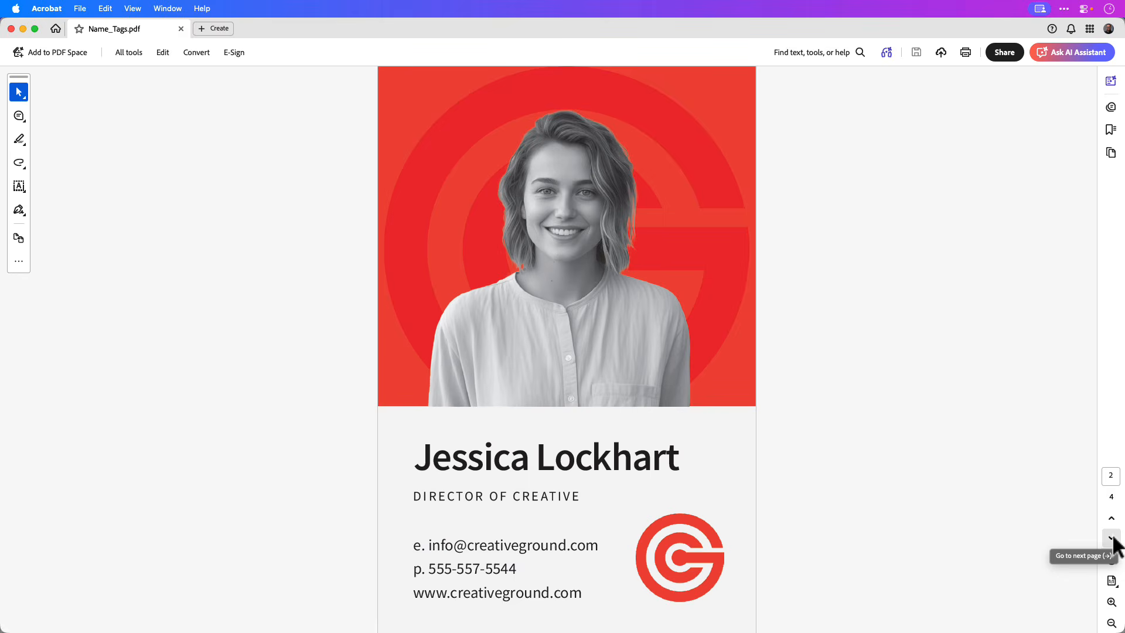
left_click(1112, 537)
left_click(1112, 538)
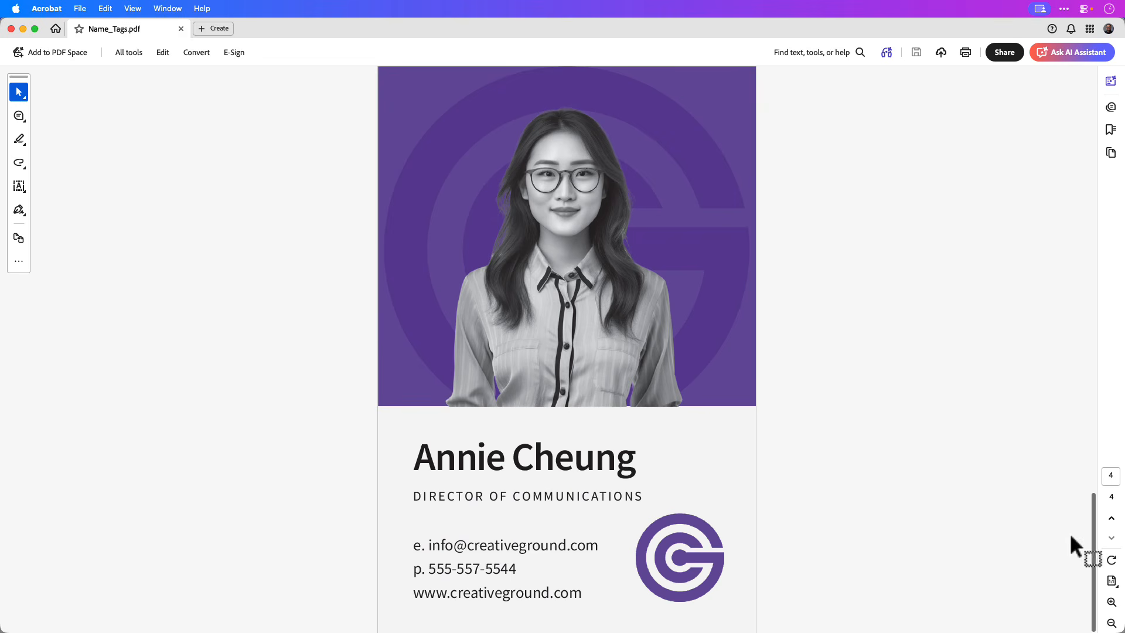